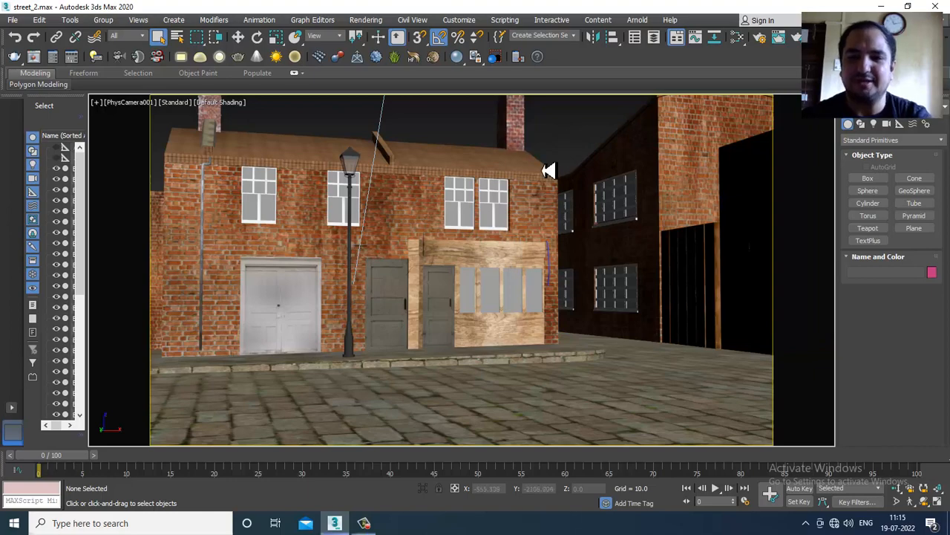
Switch from the camera to the perspective view with edged faces shown, framing the buildings and the sun light
key("p")
scroll(705, 304, "down", 4)
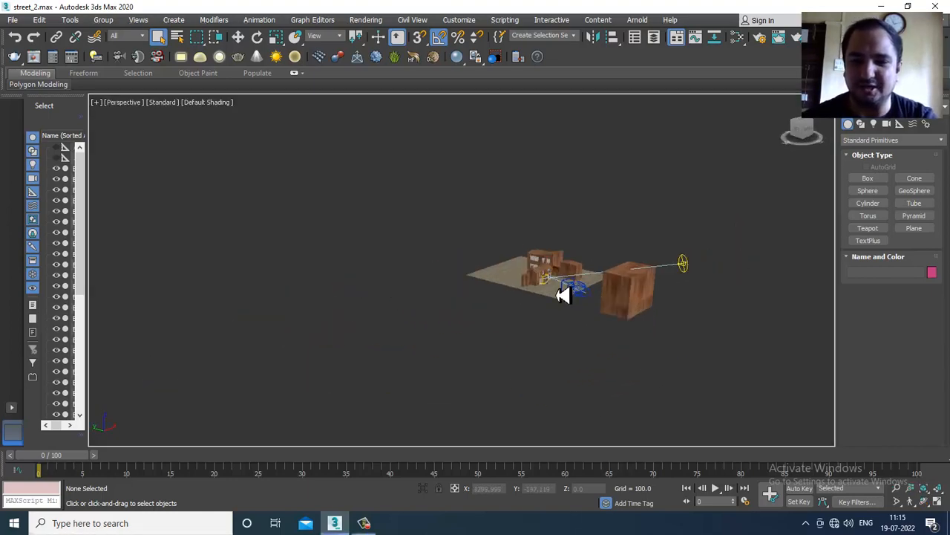
scroll(683, 263, "up", 10)
key("F4")
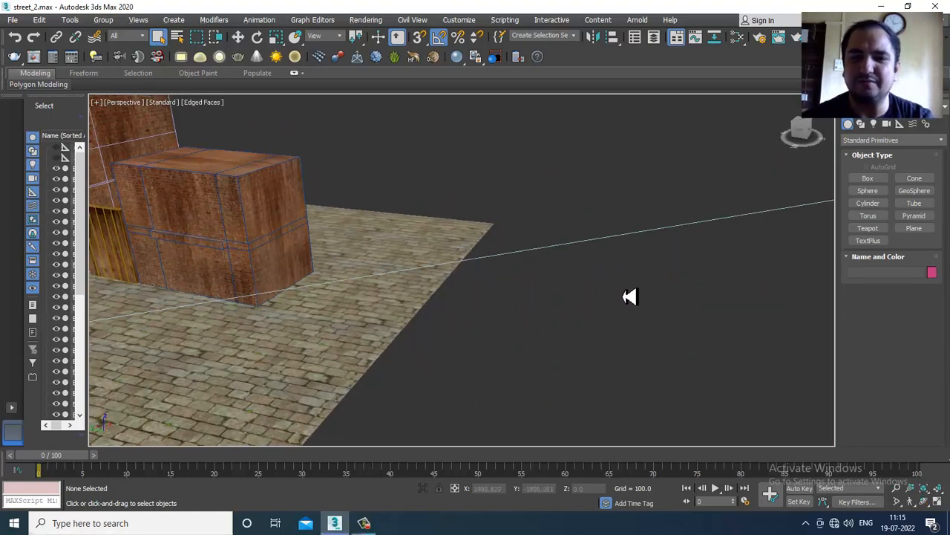
scroll(630, 297, "down", 5)
middle_click_drag(683, 245, 651, 285, "alt")
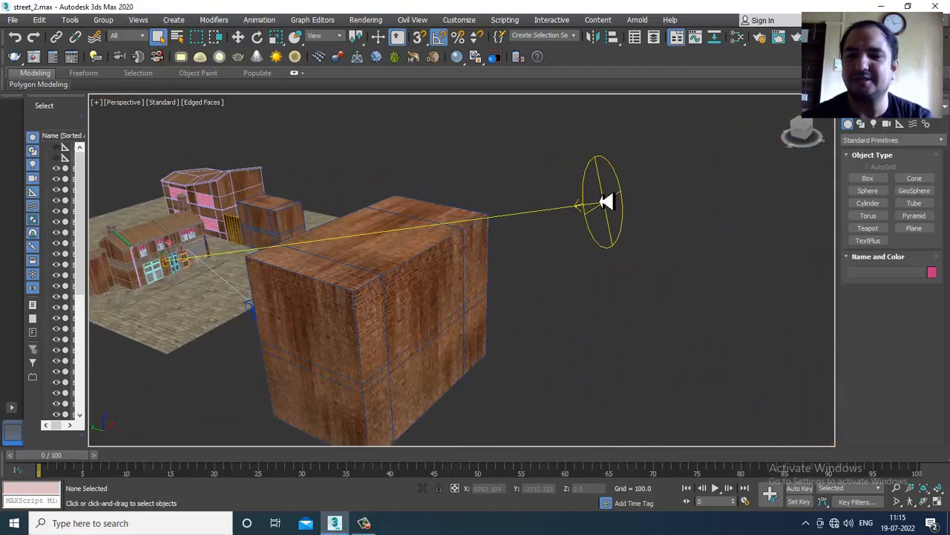
Select the VRaySun light and move it along the X axis to about -808
left_click(607, 202)
middle_click_drag(609, 208, 626, 312, "alt")
scroll(598, 269, "up", 5)
scroll(637, 259, "down", 1)
left_click(600, 283)
key("w")
left_click(798, 249)
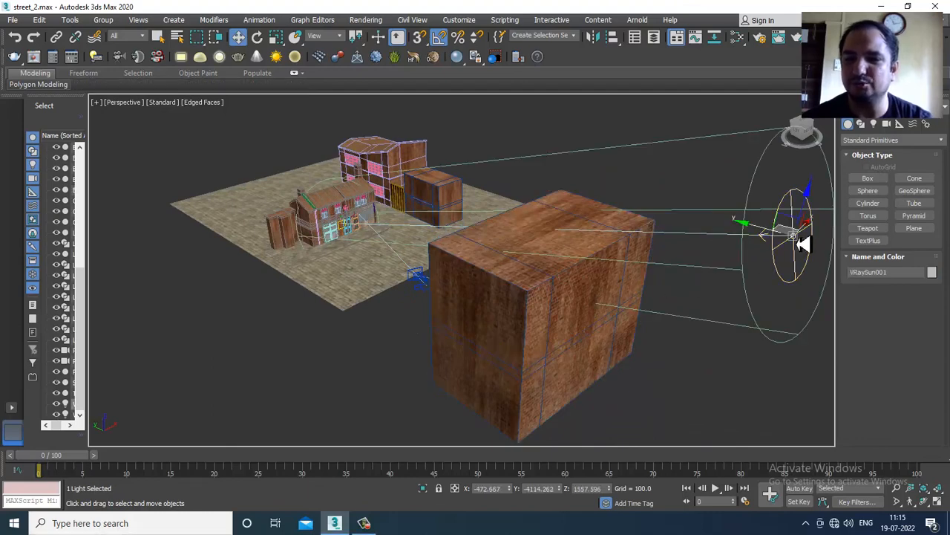
middle_click_drag(801, 248, 735, 272, "alt")
left_click_drag(738, 273, 681, 286)
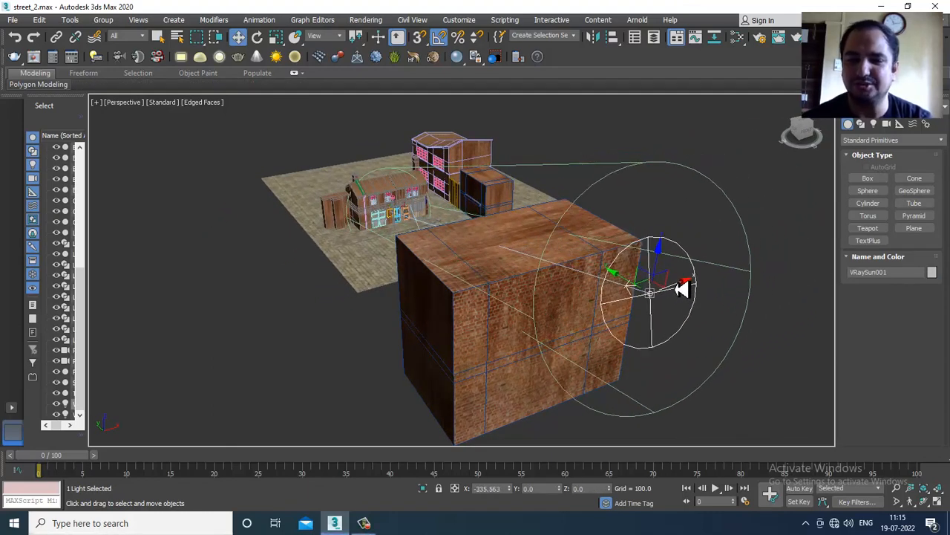
Examine the sun's placement through the physical camera, in the four-view layout and in the perspective view
key("c")
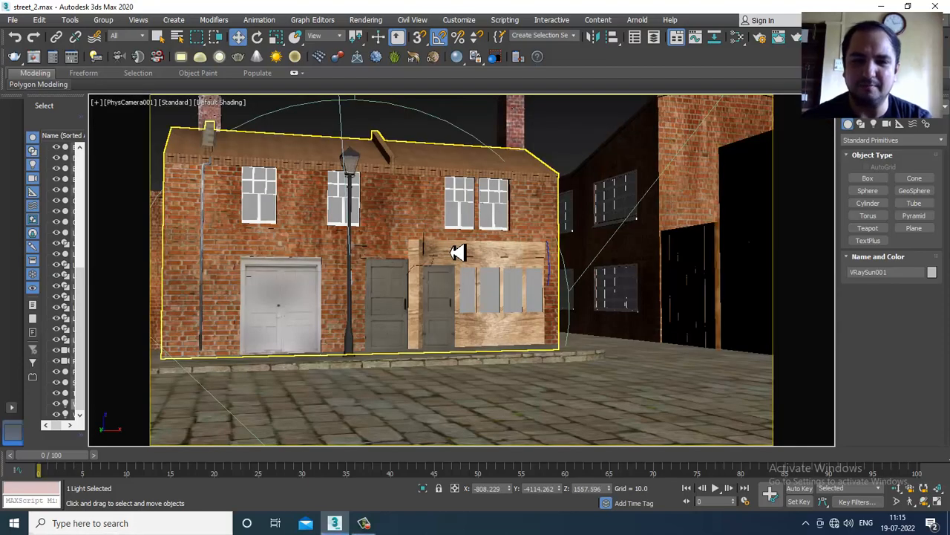
key("alt+w")
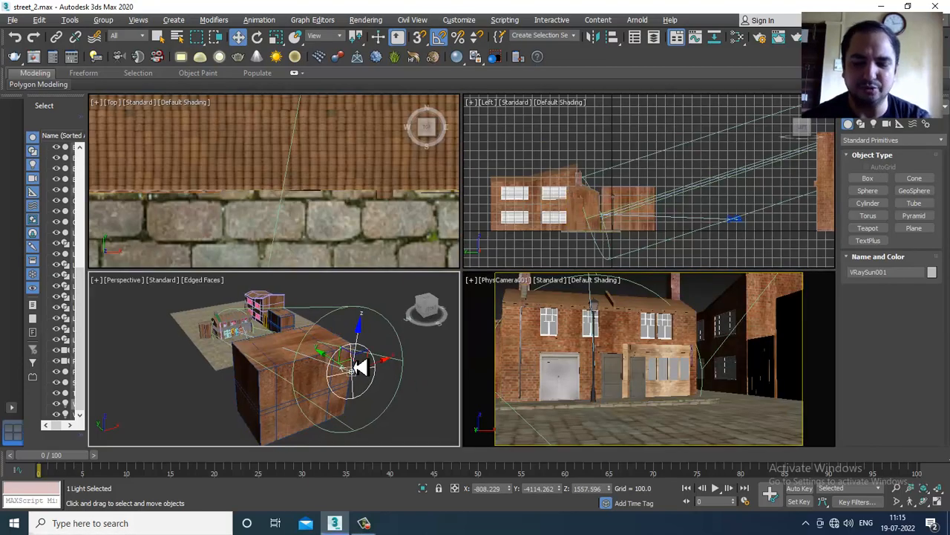
scroll(307, 365, "up", 3)
middle_click_drag(307, 365, 442, 360, "alt")
key("alt+w")
middle_click_drag(730, 346, 363, 323)
scroll(566, 324, "down", 4)
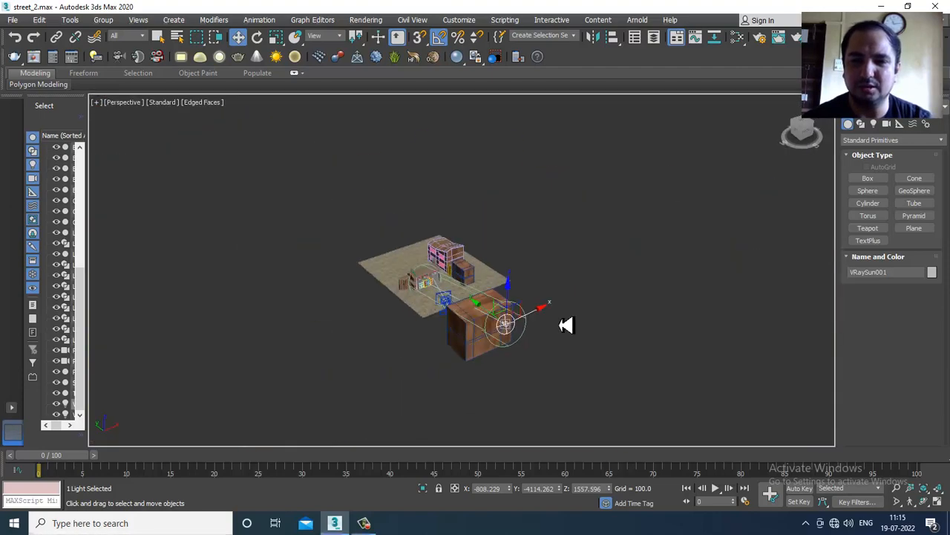
middle_click_drag(520, 305, 544, 320, "alt")
scroll(543, 317, "up", 5)
Set the VRaySun intensity multiplier to 1.0
left_click(861, 123)
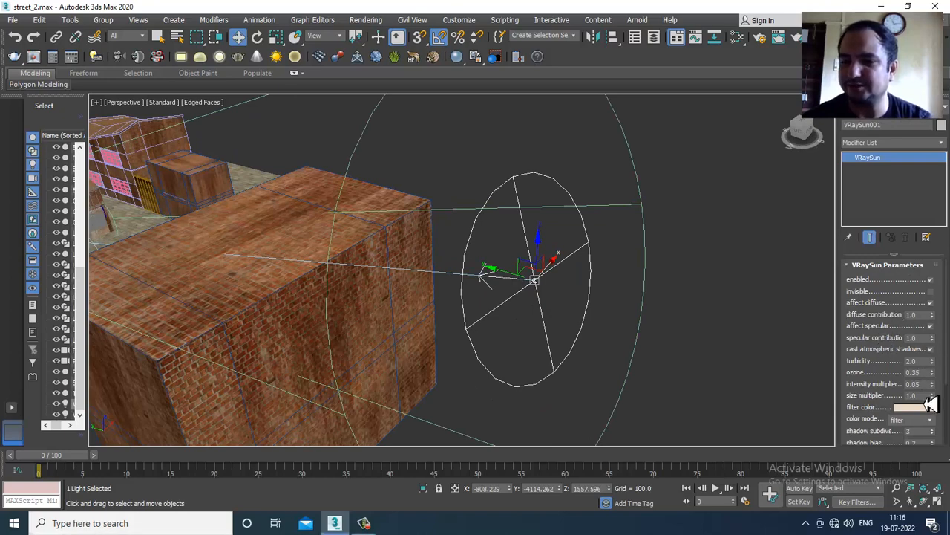
left_click_drag(928, 388, 886, 392)
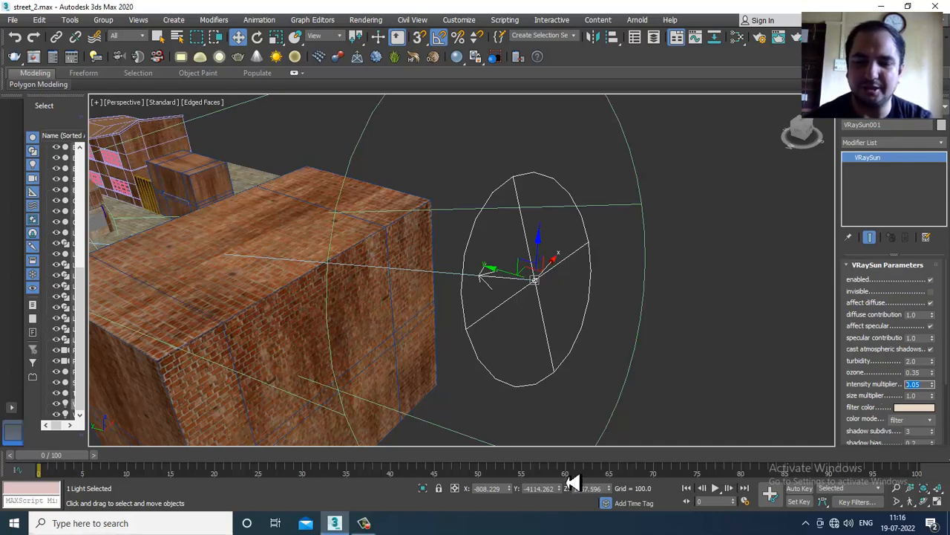
left_click(363, 524)
left_click(364, 526)
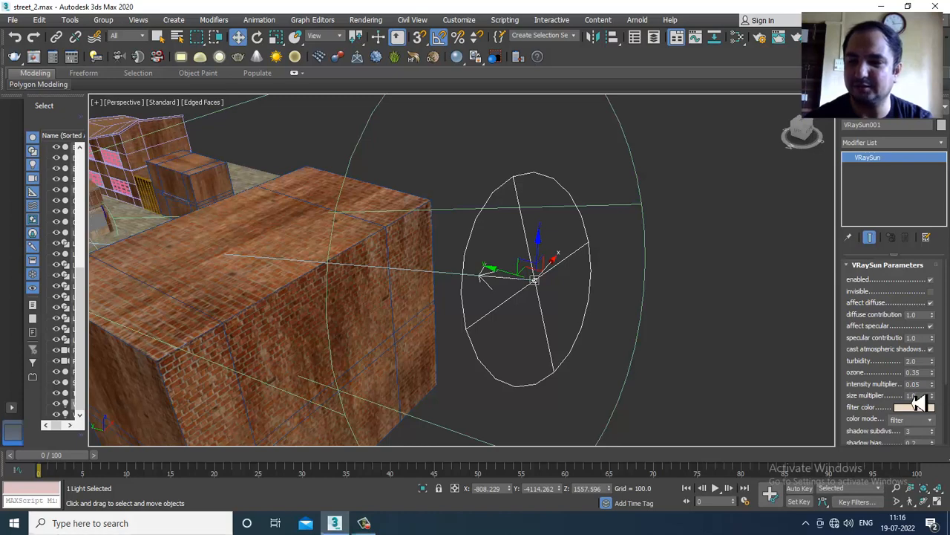
left_click_drag(923, 387, 876, 392)
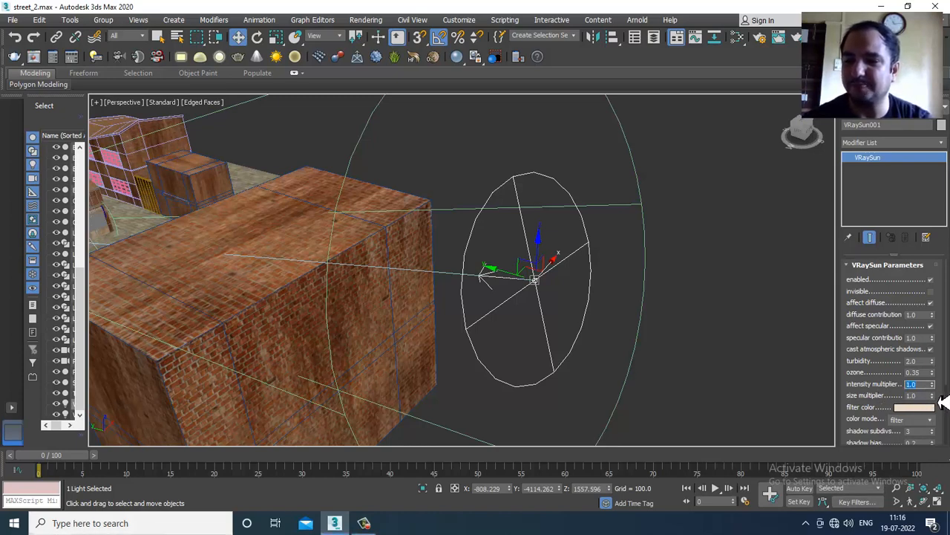
Examine the sun's turbidity and filter color settings, closing the color selector without changing the color
left_click_drag(926, 363, 868, 371)
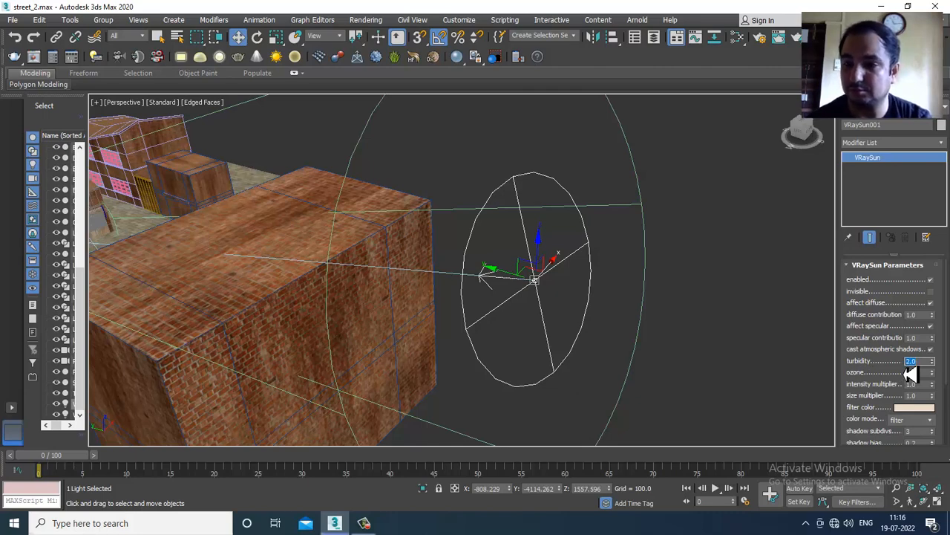
left_click_drag(878, 381, 891, 320)
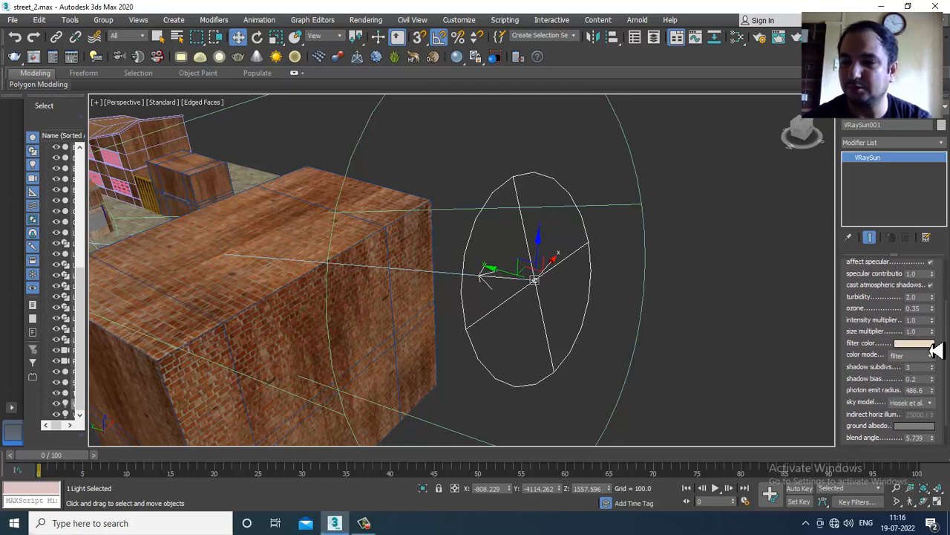
left_click(915, 343)
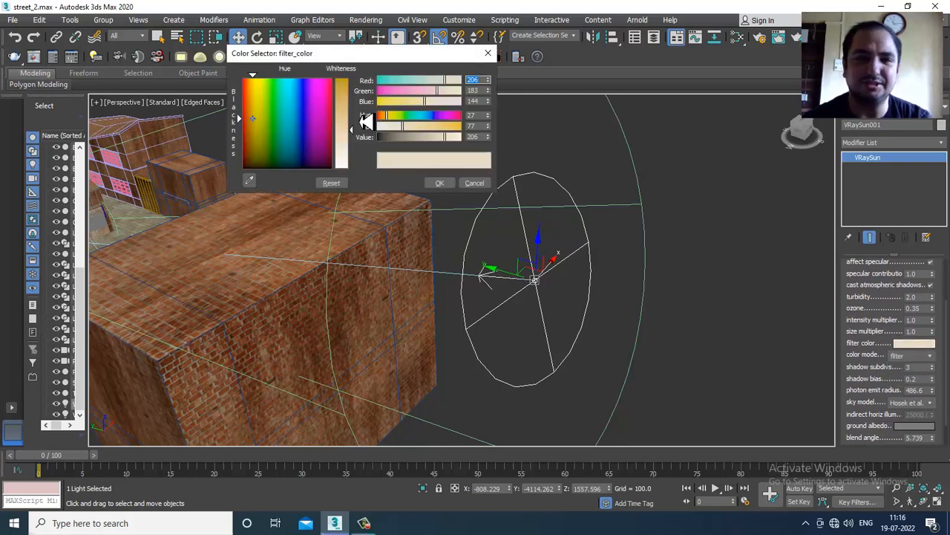
left_click(476, 184)
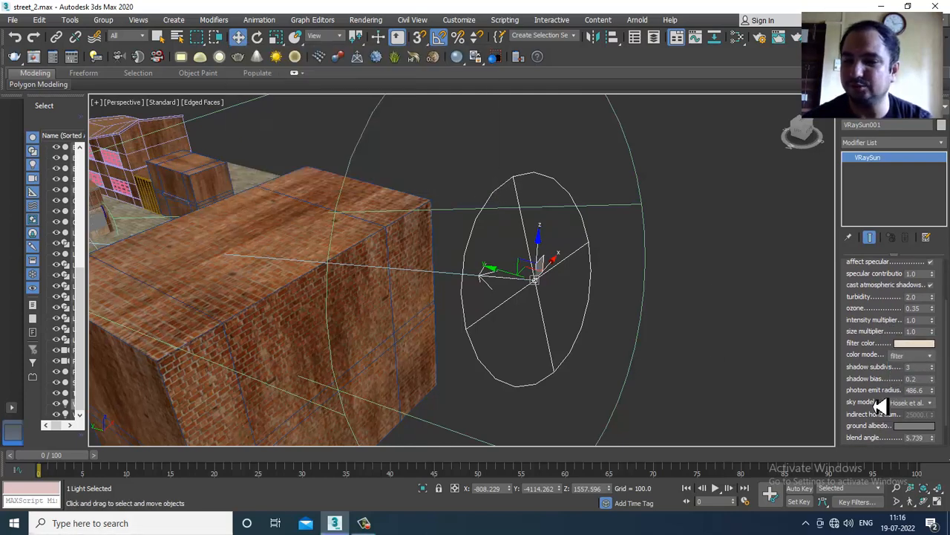
Increase the sun's photon emit radius to about 642.31
left_click_drag(880, 406, 888, 360)
scroll(430, 270, "down", 5)
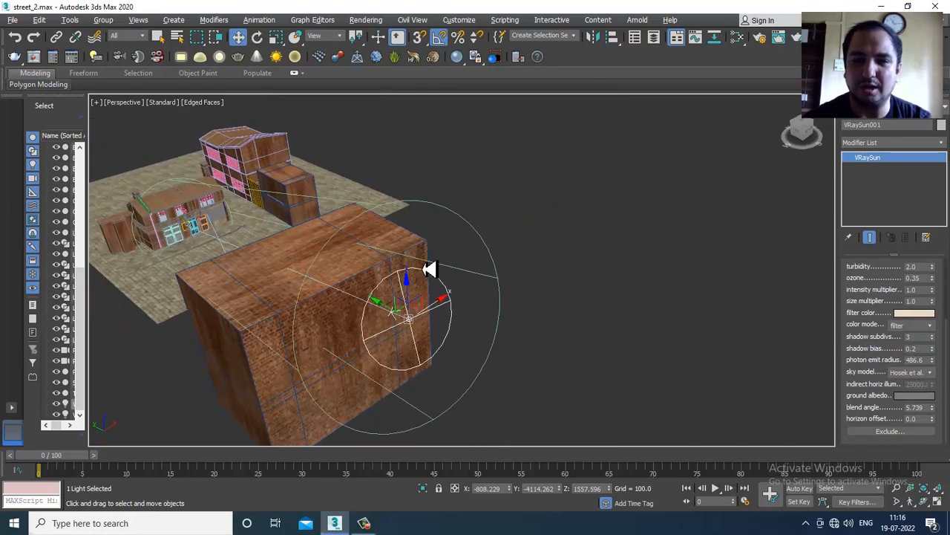
middle_click_drag(430, 270, 475, 269)
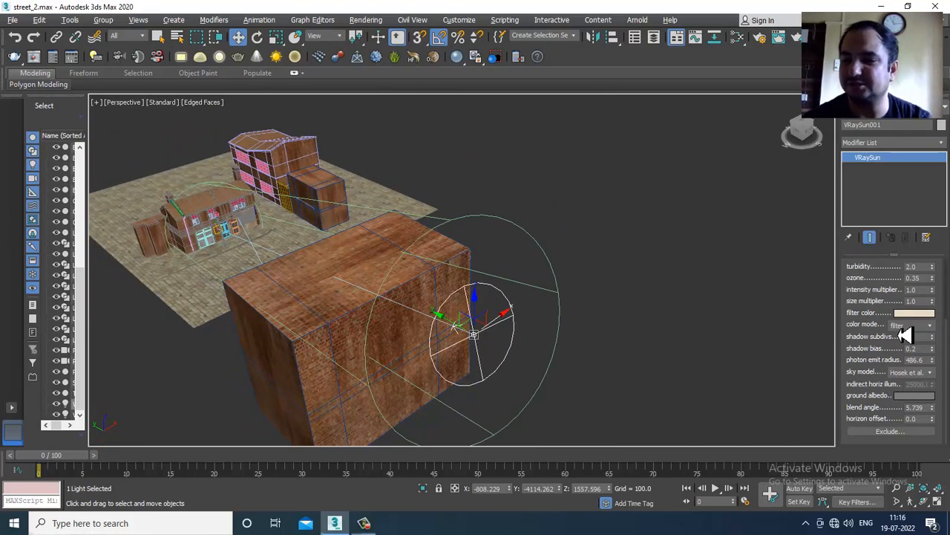
mouse_move(935, 368)
left_mouse_down()
mouse_move(939, 340)
mouse_move(941, 360)
mouse_move(940, 351)
left_mouse_up()
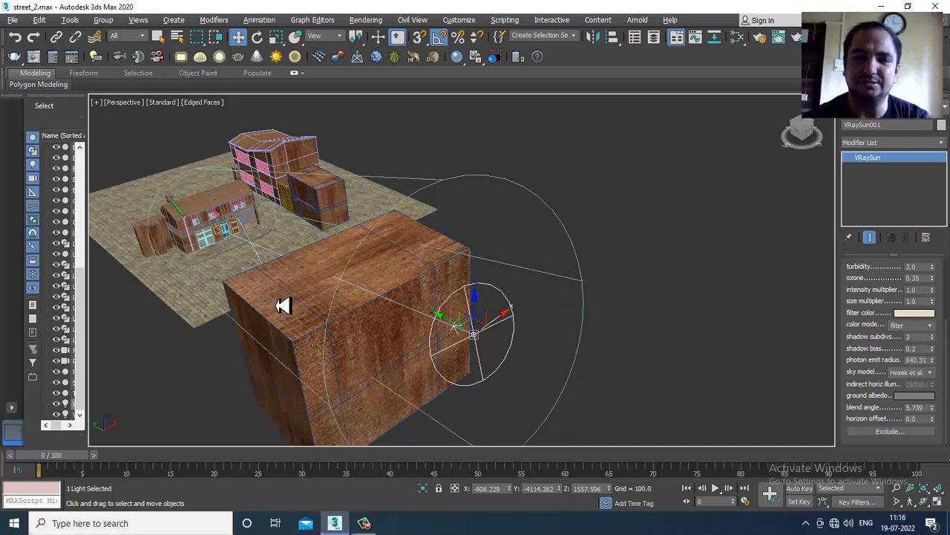
middle_click_drag(260, 284, 286, 285)
Open the reference image ezra-street-bethnal-green from the London street folder and place it beside the 3D scene
left_click(364, 20)
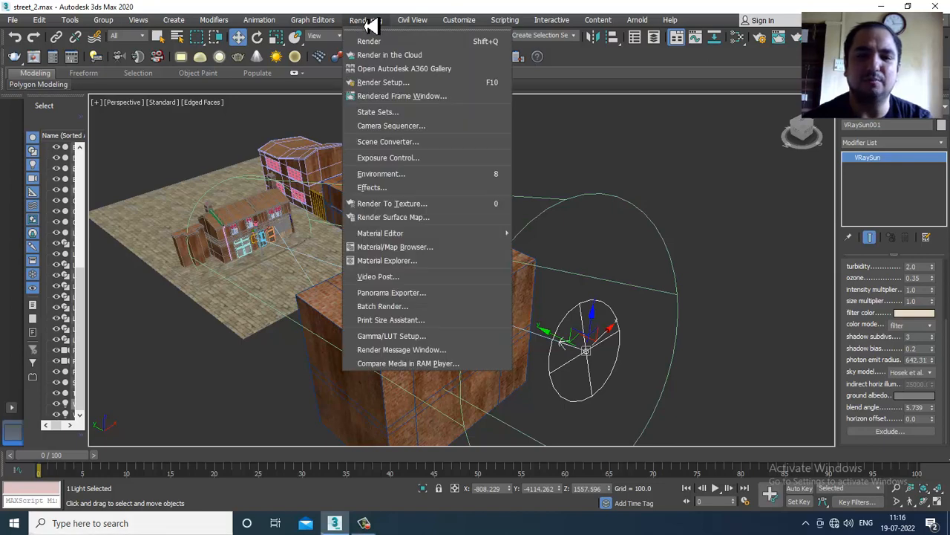
mouse_move(13, 20)
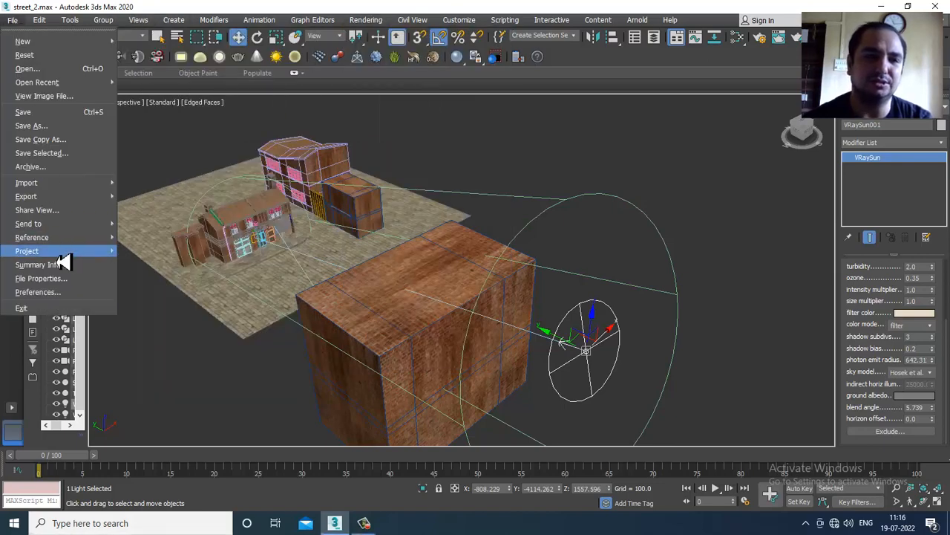
left_click(76, 96)
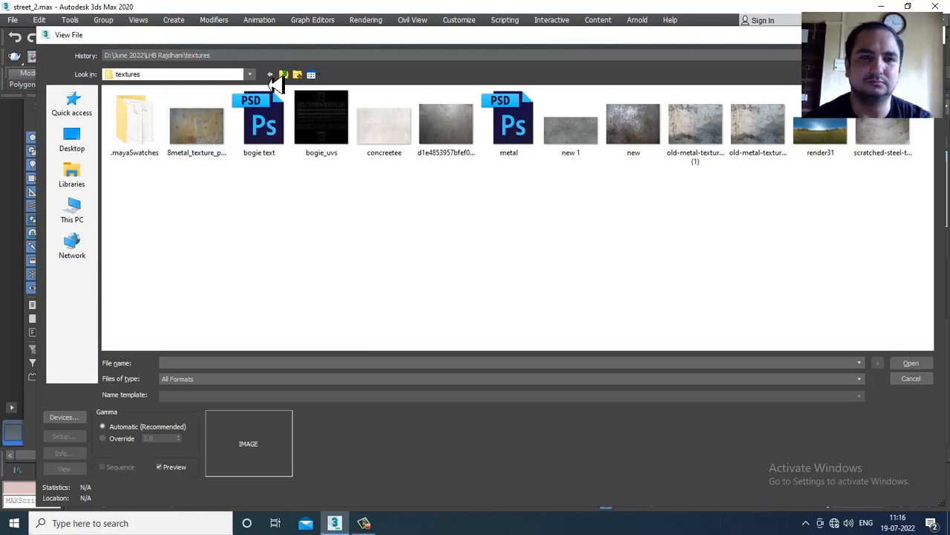
left_click(283, 74)
left_click(284, 75)
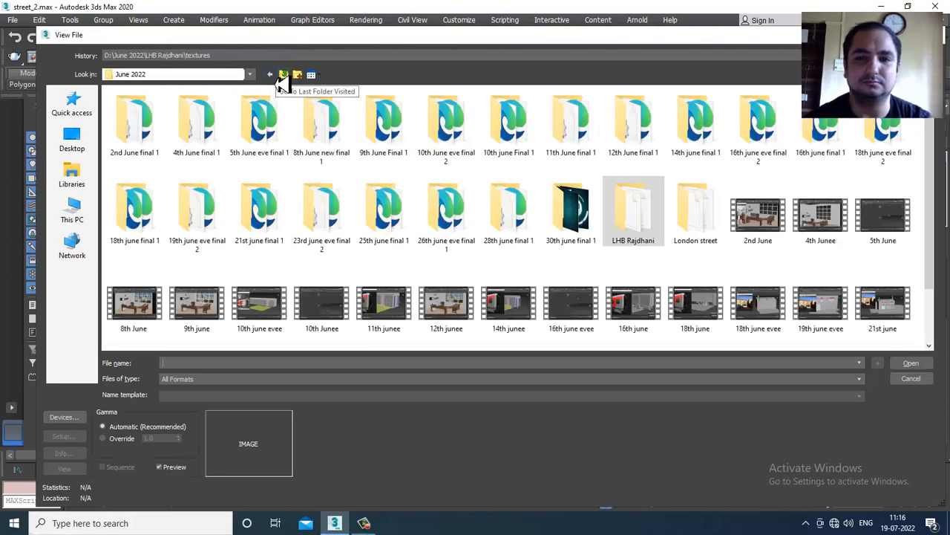
double_click(715, 212)
double_click(195, 132)
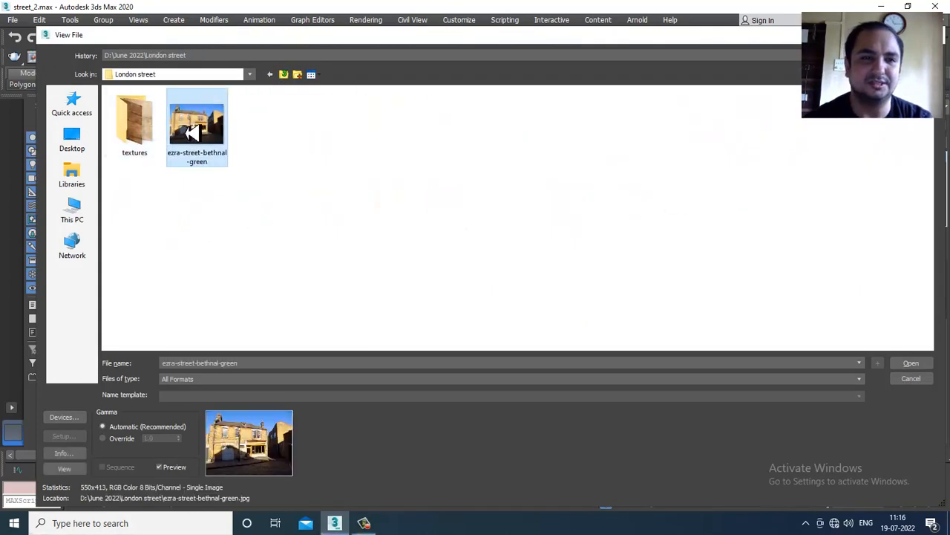
left_click_drag(496, 143, 84, 142)
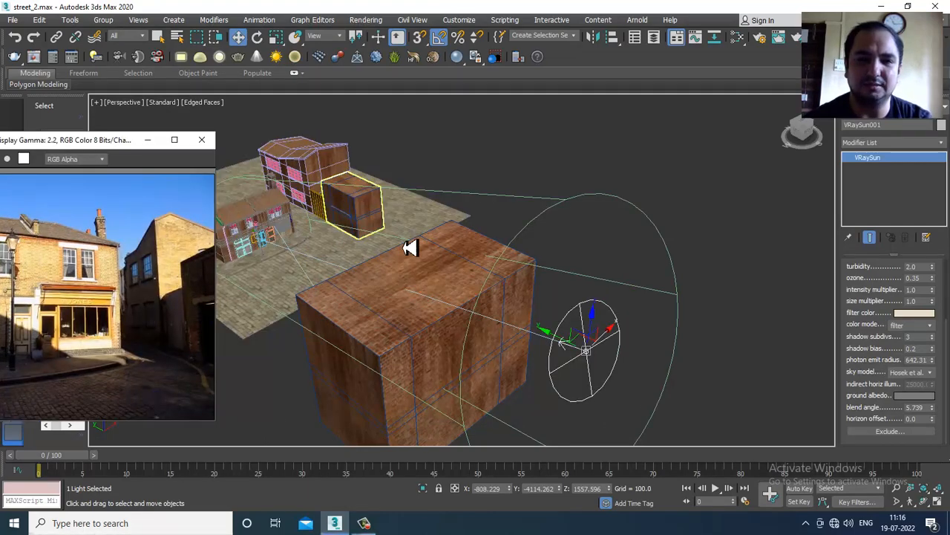
Create a VRayLight plane light on the ground in front of the buildings
middle_click_drag(427, 246, 556, 238)
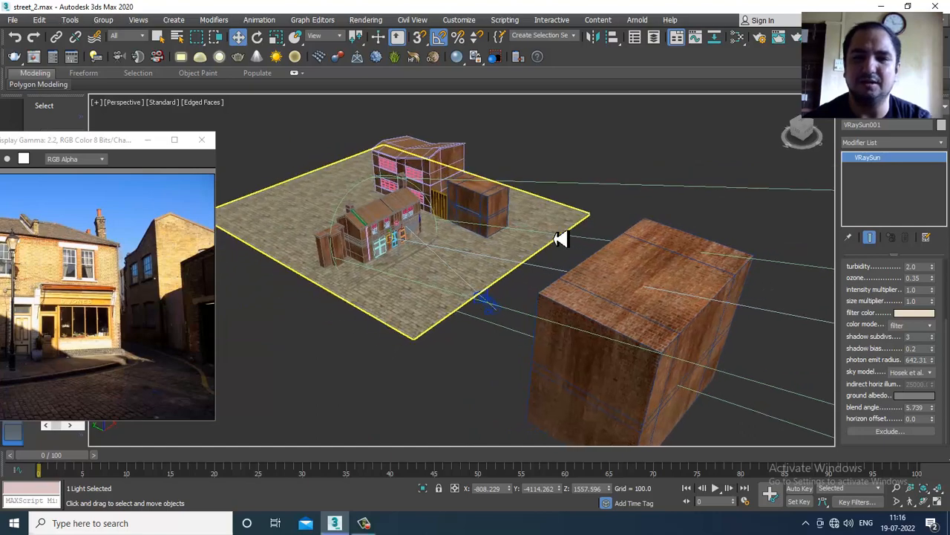
left_click(847, 125)
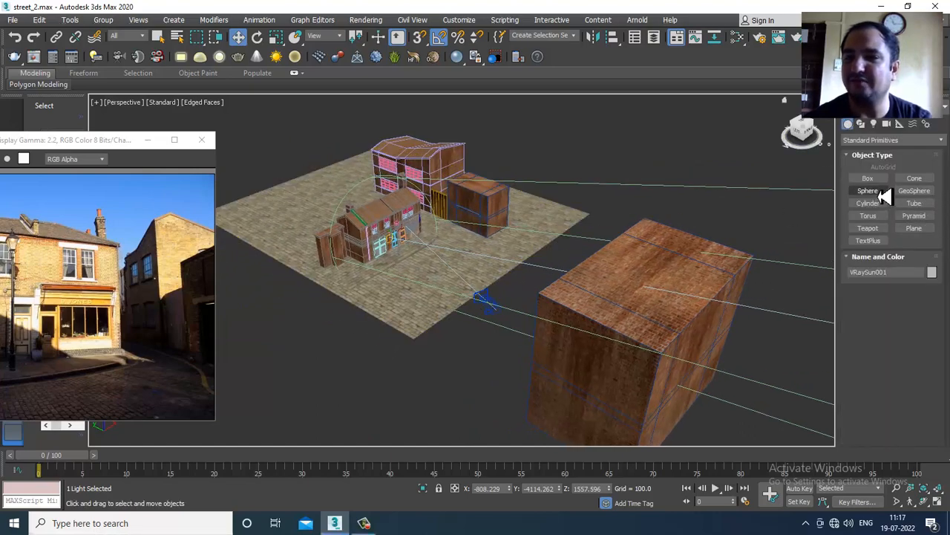
left_click(873, 124)
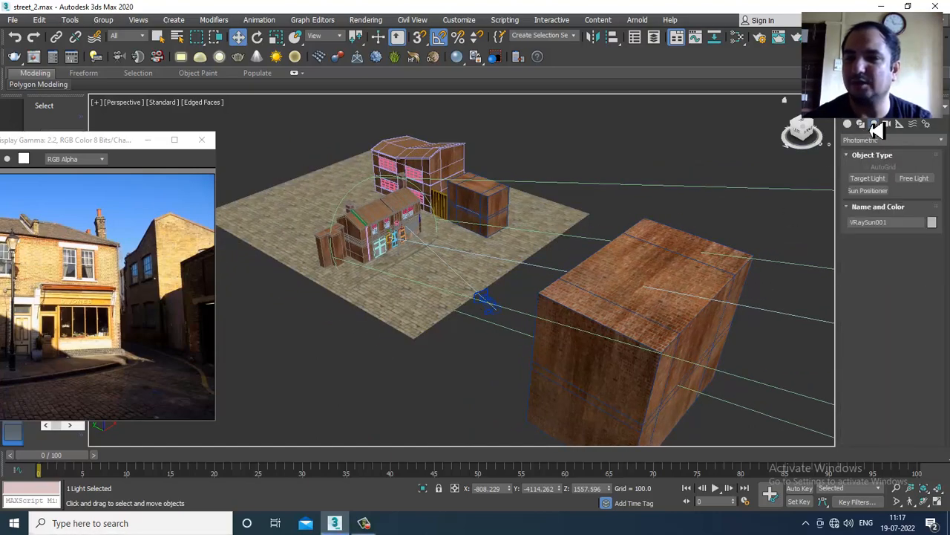
left_click(894, 140)
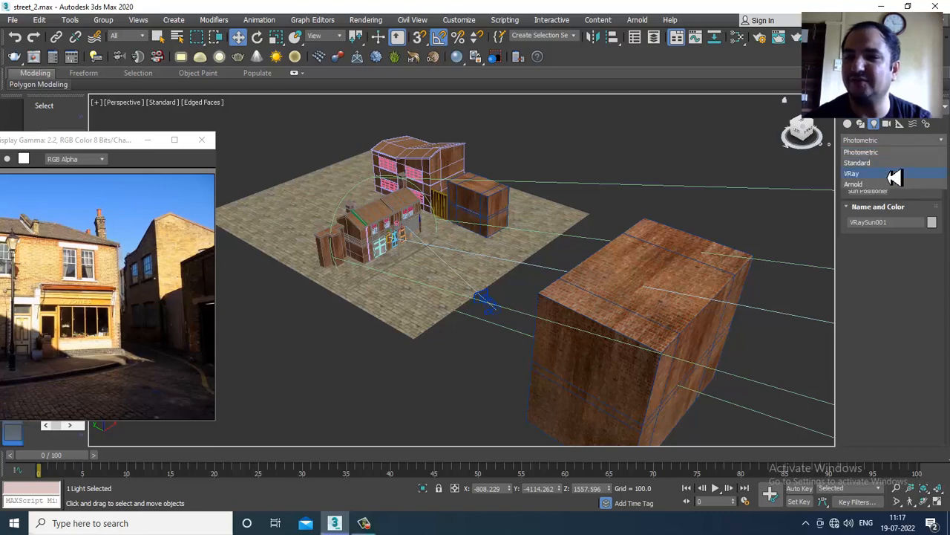
left_click(895, 179)
left_click(870, 178)
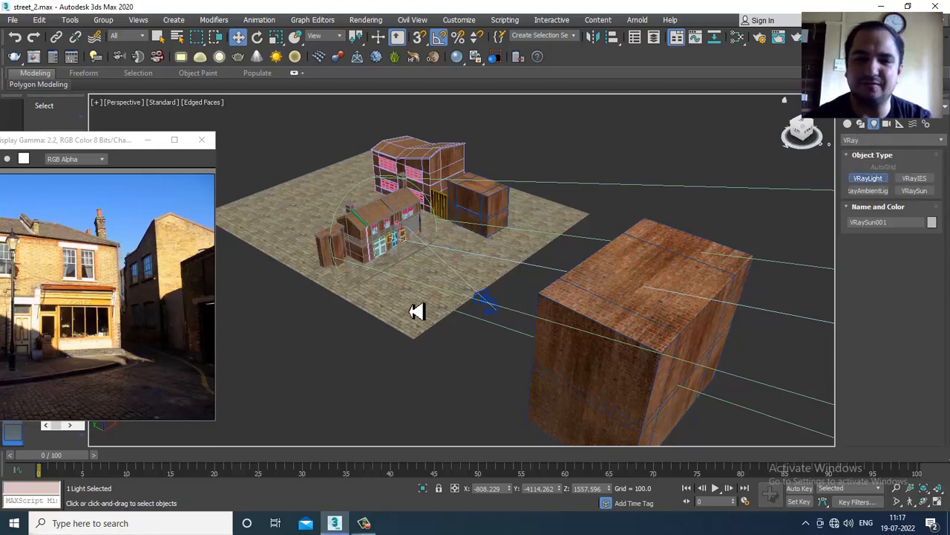
middle_click_drag(505, 297, 618, 364, "alt")
left_click_drag(577, 407, 528, 533)
Move the VRayLight along the X axis to about -627 and rotate it upright to face the buildings
key("w")
middle_click_drag(595, 378, 764, 272, "alt")
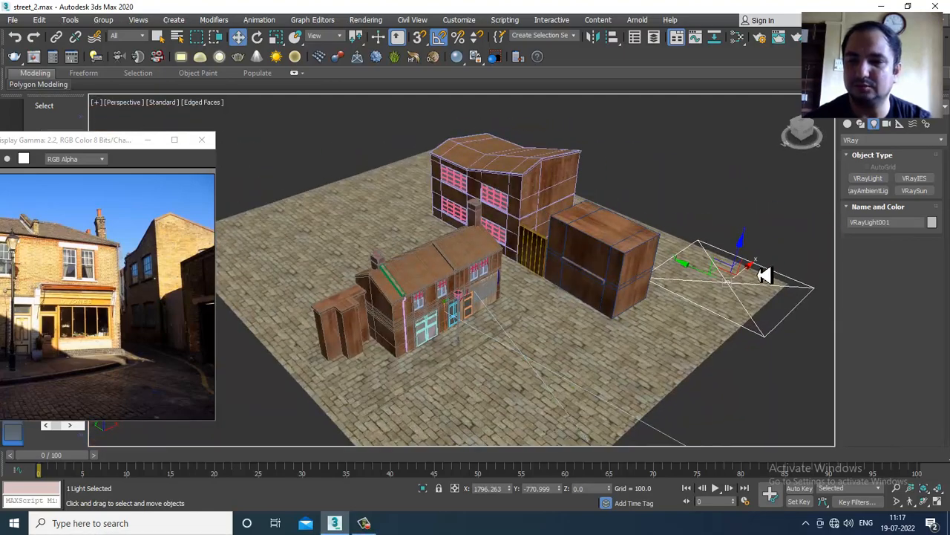
middle_click_drag(460, 353, 502, 272)
key("e")
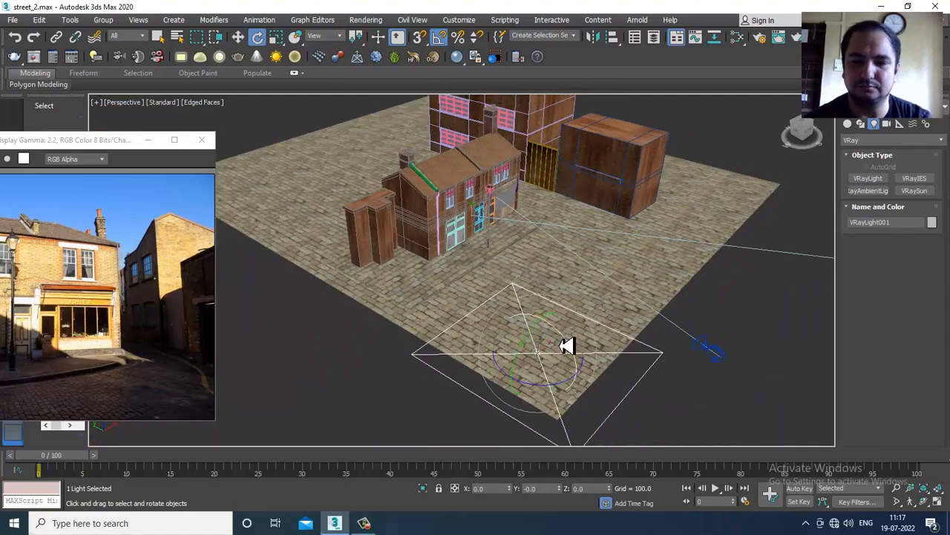
left_click_drag(567, 344, 607, 389)
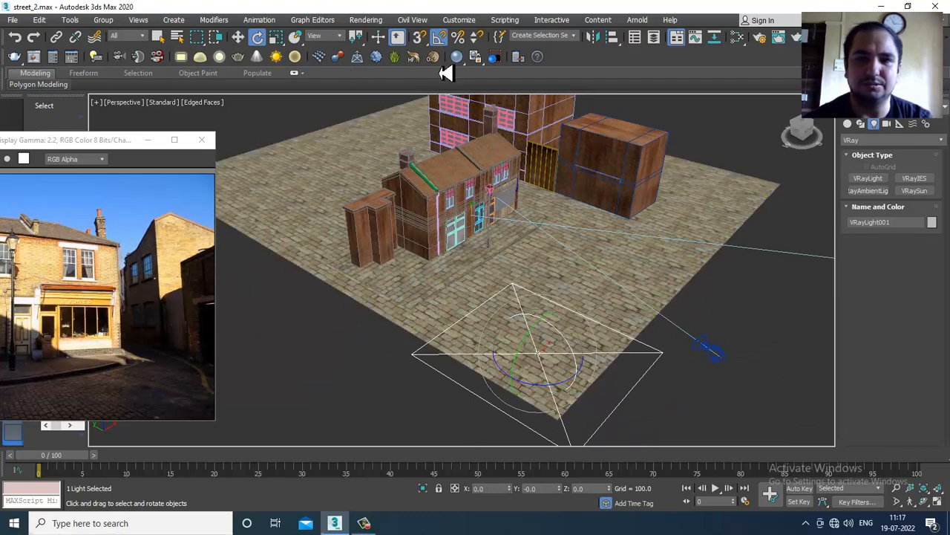
left_click_drag(528, 354, 524, 435)
Raise the VRayLight along the Z axis to a height of about 557
key("w")
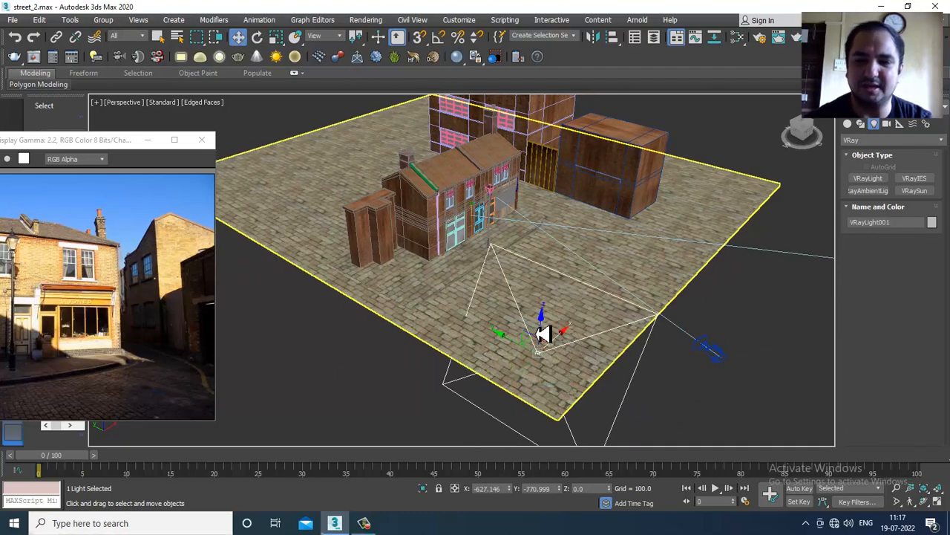
left_click_drag(544, 325, 569, 223)
middle_click_drag(568, 223, 605, 231, "alt")
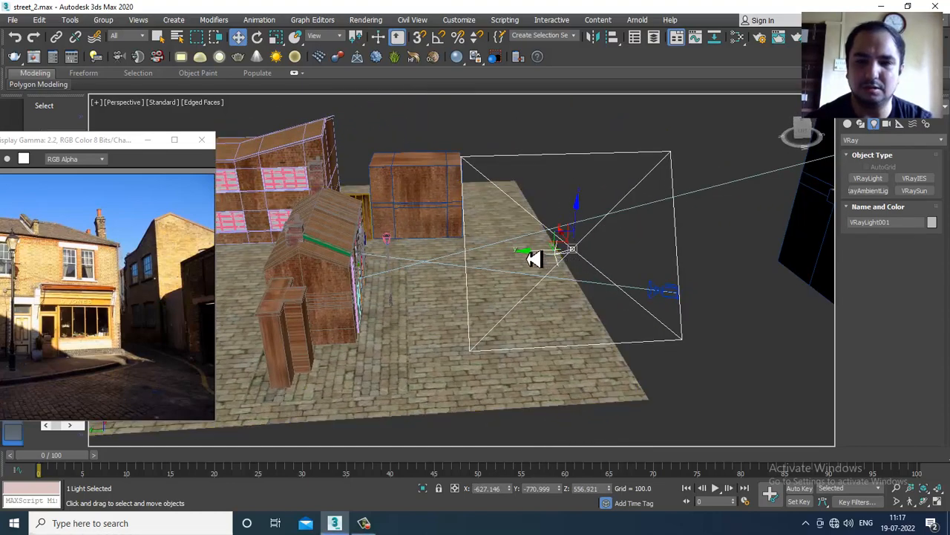
Move the VRayLight along the Y axis to about 23
left_click_drag(526, 252, 369, 273)
middle_click_drag(530, 290, 403, 261, "alt")
middle_click_drag(551, 276, 507, 236, "alt")
key("e")
key("w")
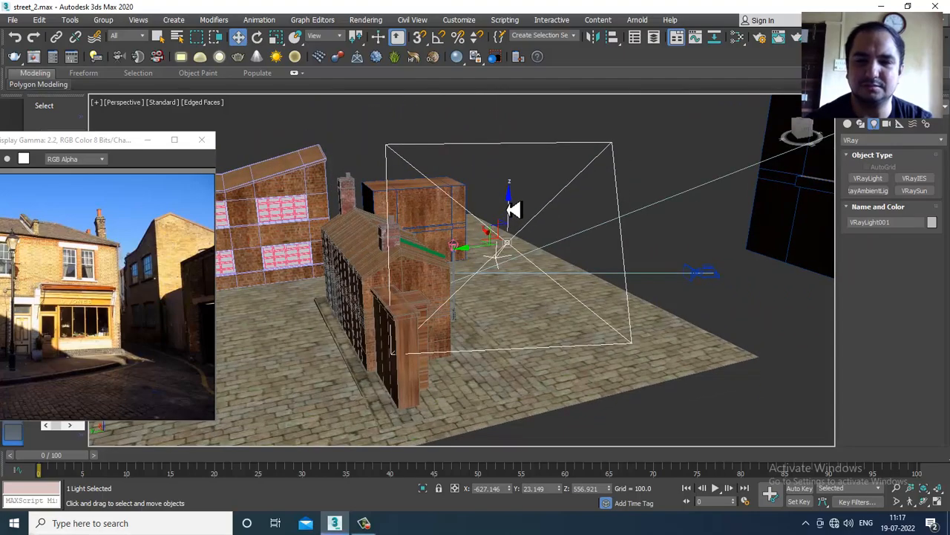
Lower the VRayLight to a height of about 460 and move it along the X axis to about -896
left_click_drag(511, 209, 525, 235)
middle_click_drag(532, 257, 505, 282, "alt")
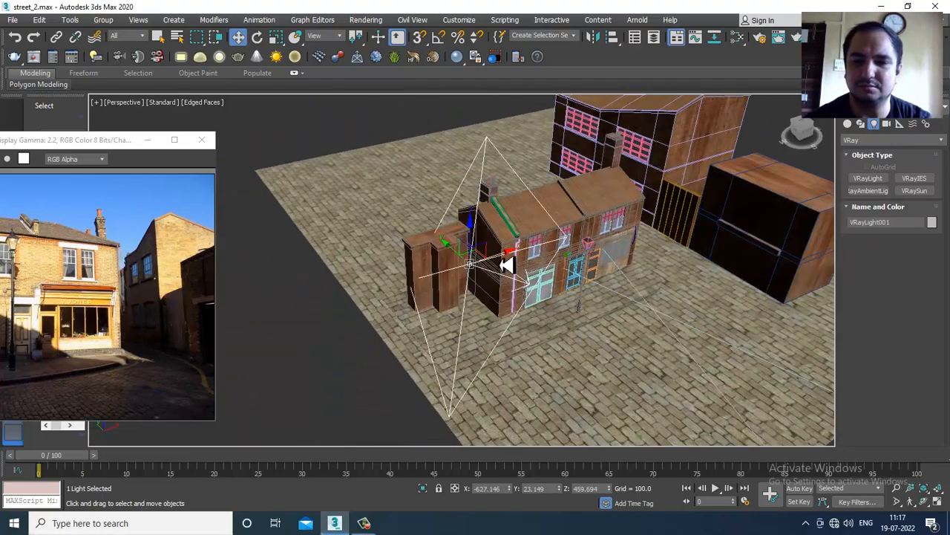
left_click_drag(507, 265, 439, 276)
scroll(628, 271, "down", 4)
middle_click_drag(632, 260, 652, 261, "alt")
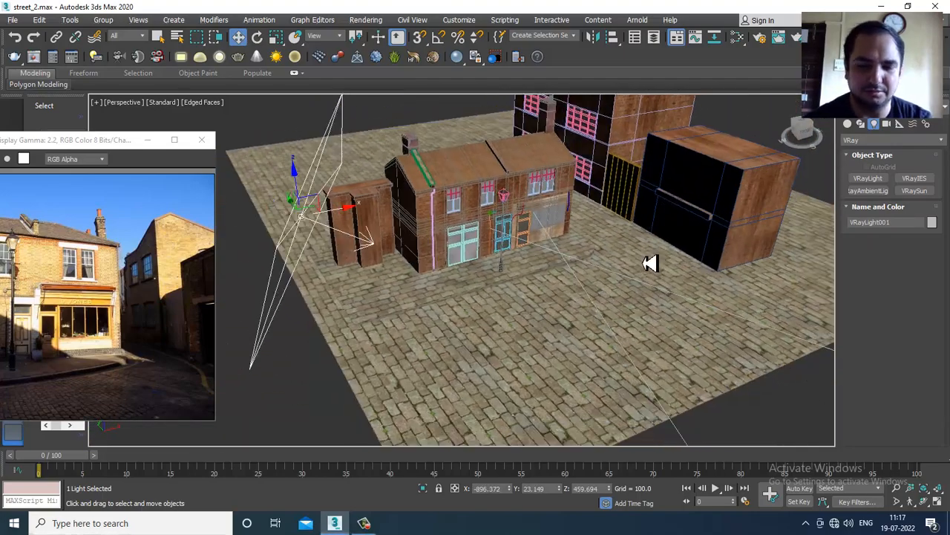
key("alt+w")
middle_click_drag(364, 357, 386, 369)
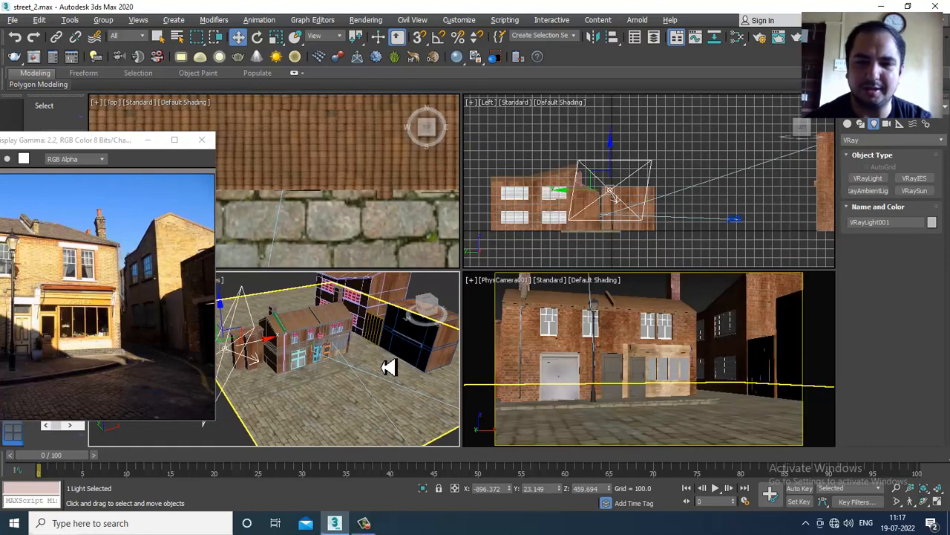
middle_click_drag(269, 371, 349, 375, "alt")
Set the VRayLight's multiplier to 0.5 and its color mode to Temperature at 5460, with double-sided, invisible and no decay enabled
left_click(863, 110)
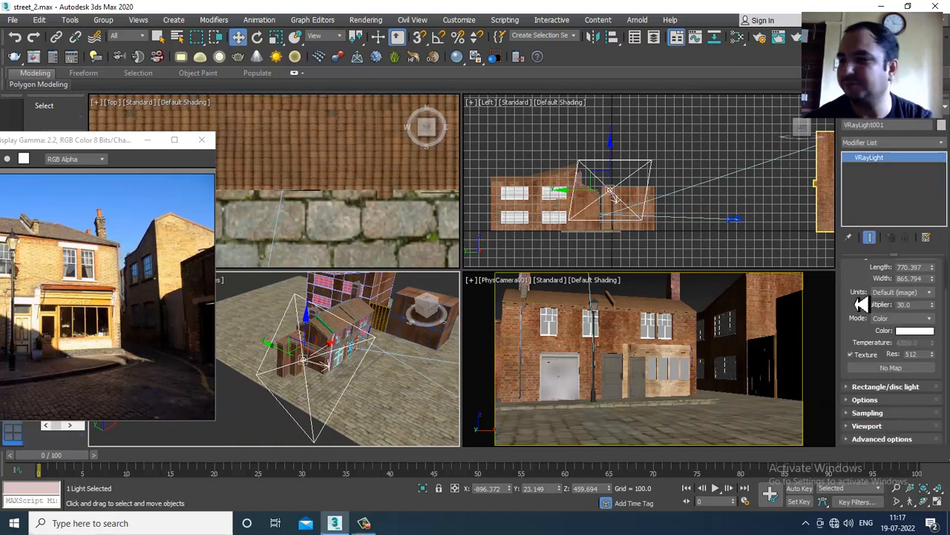
left_click_drag(919, 305, 842, 312)
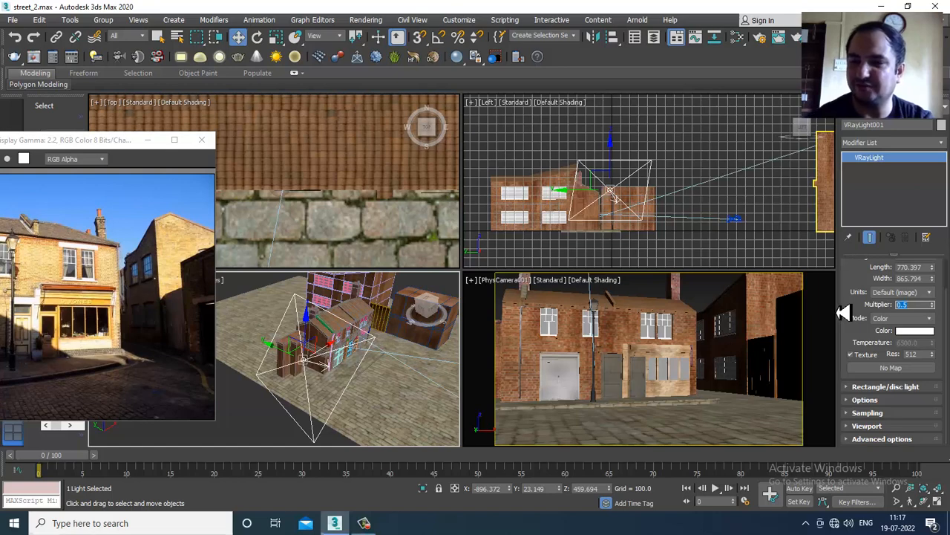
left_click(929, 318)
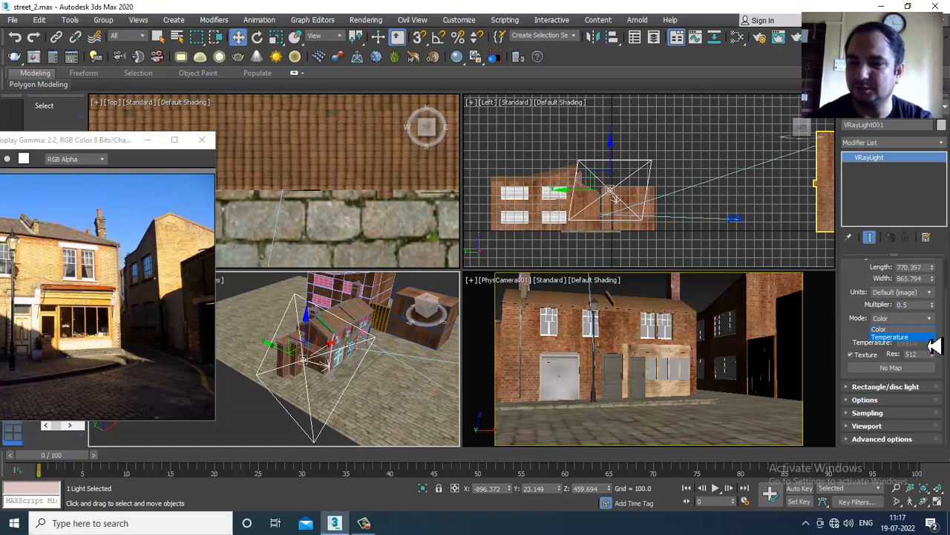
left_click(931, 338)
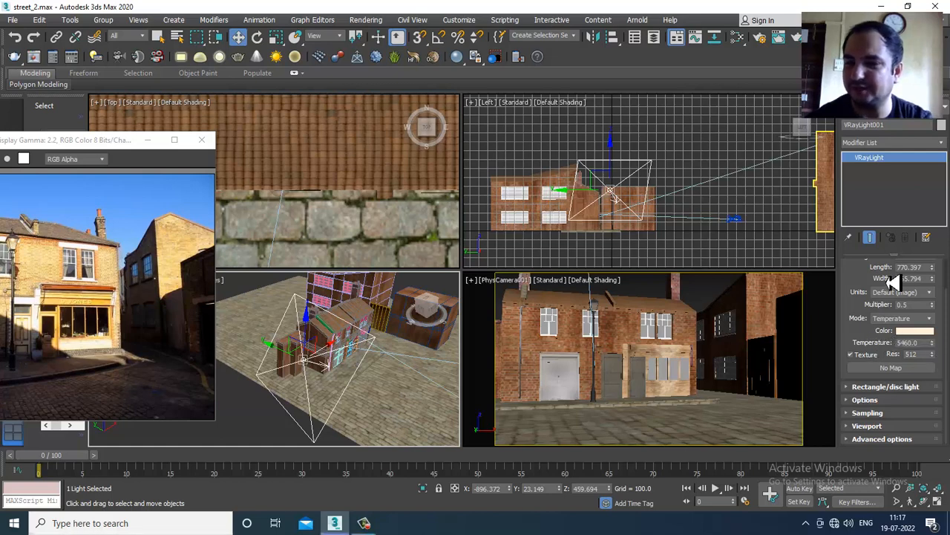
left_click(874, 402)
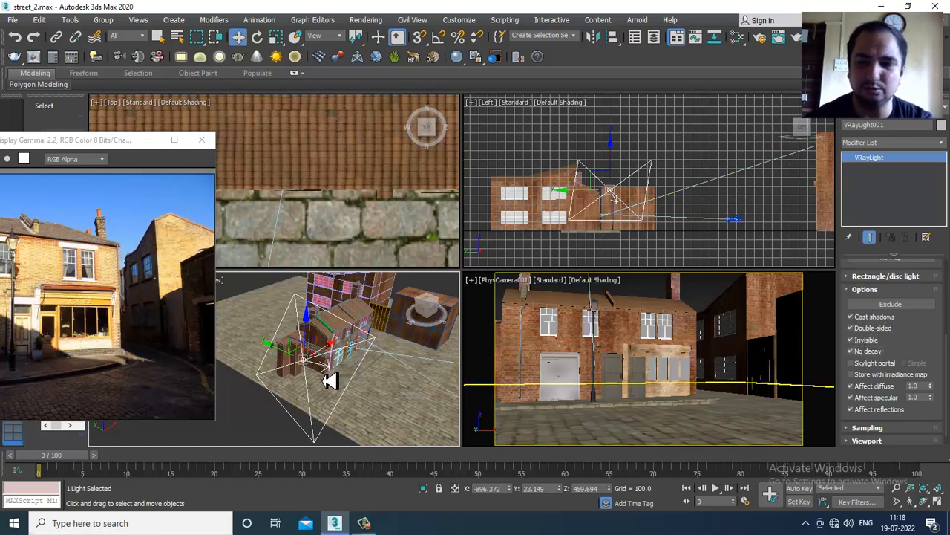
left_click(711, 295)
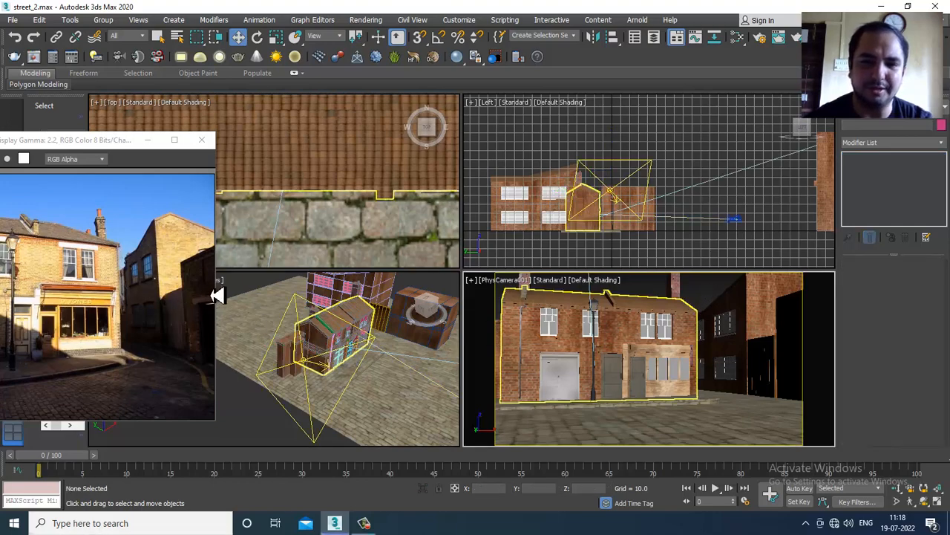
left_click(260, 295)
key("alt+w")
scroll(401, 367, "down", 5)
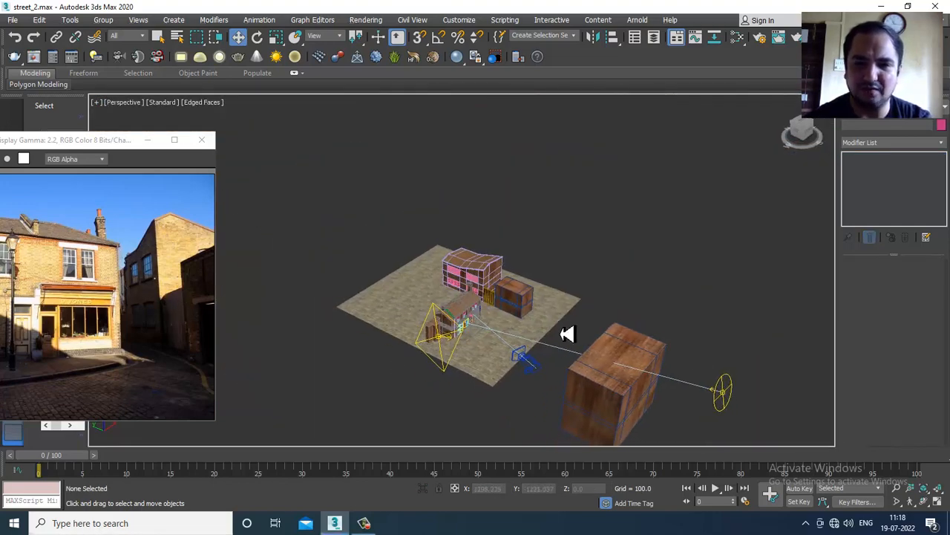
scroll(562, 331, "up", 5)
middle_click_drag(562, 334, 518, 291, "alt")
middle_click_drag(435, 271, 446, 273, "alt")
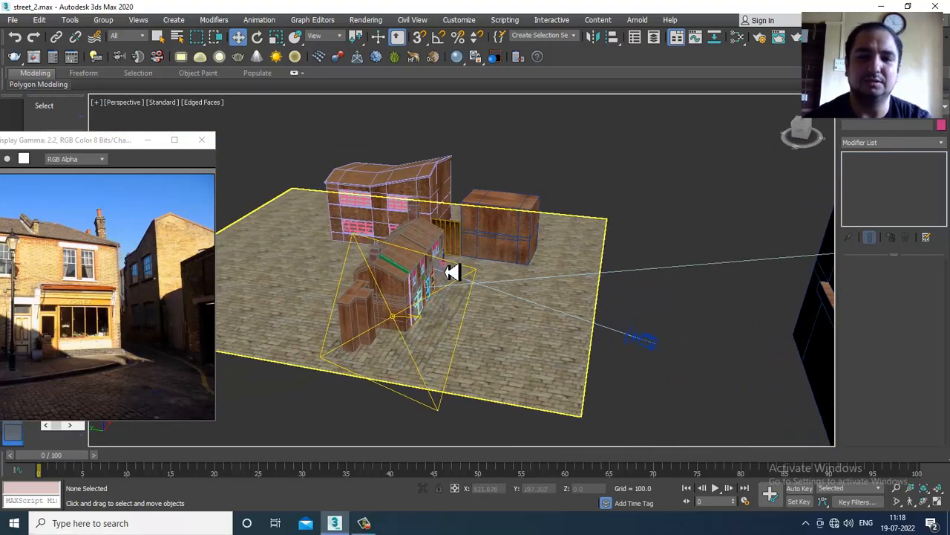
scroll(454, 272, "up", 4)
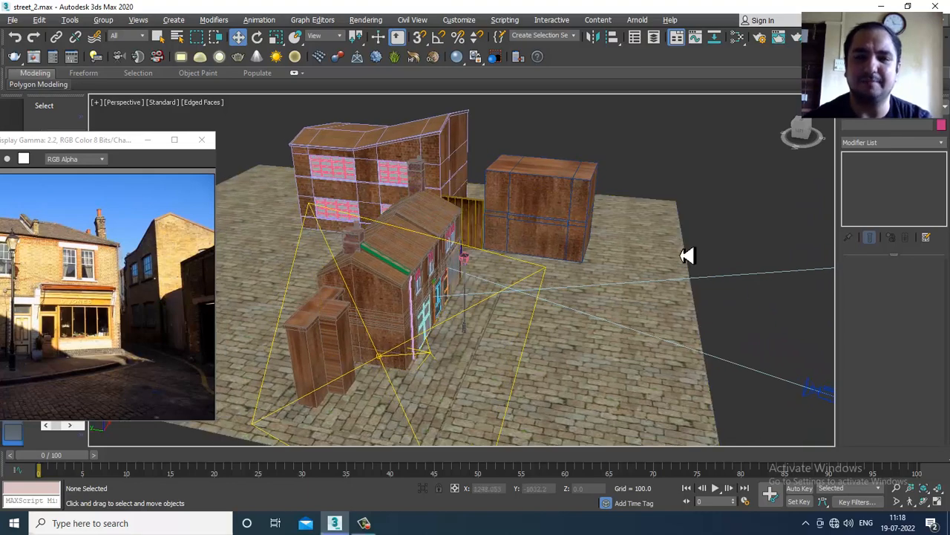
middle_click_drag(687, 255, 681, 254, "alt")
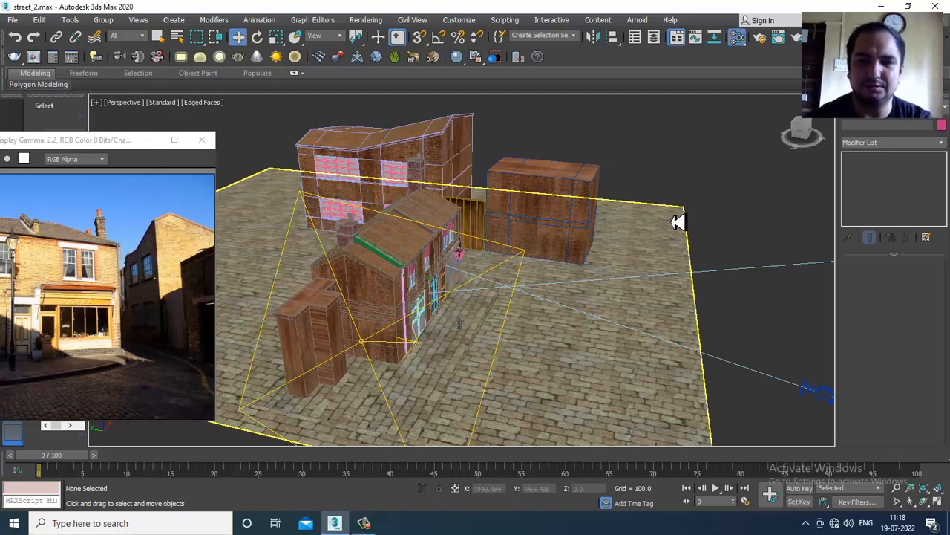
Open the Material Editor and switch it to compact mode
key("m")
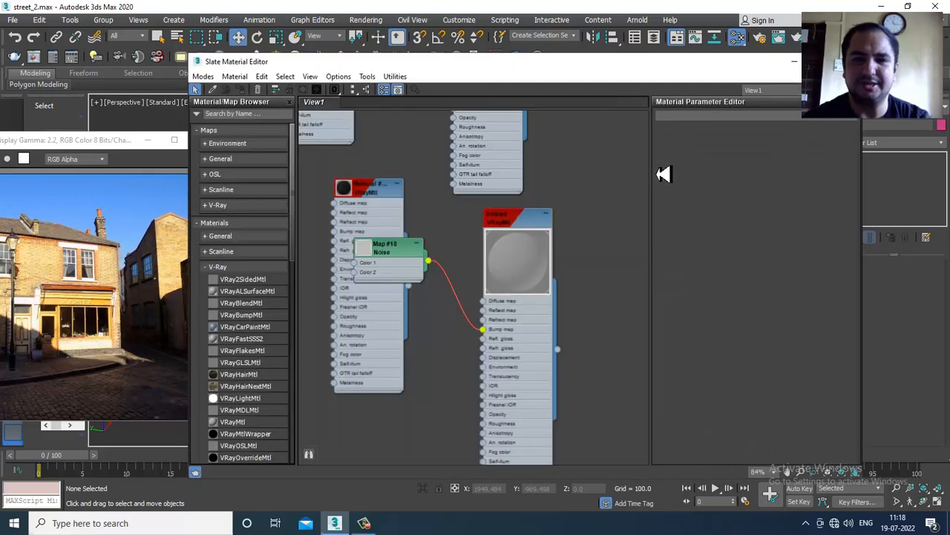
left_click(202, 77)
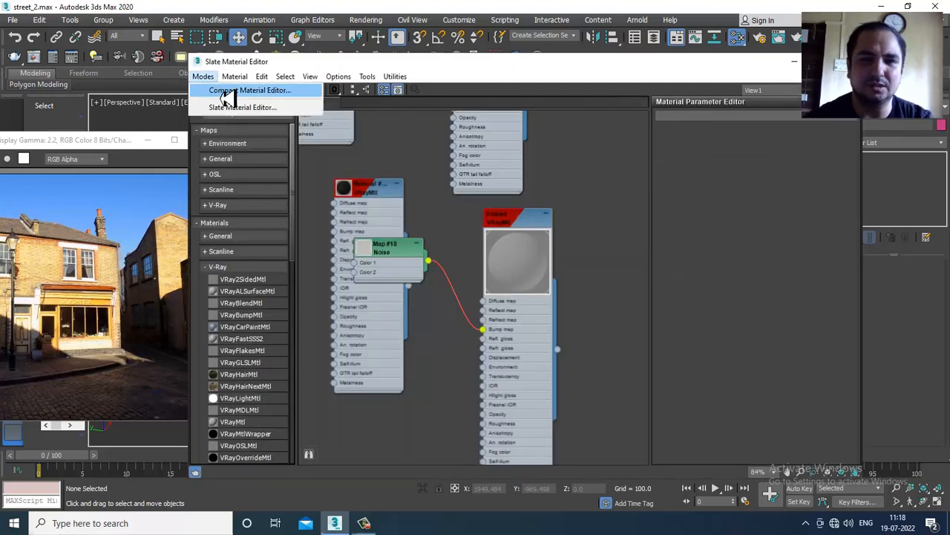
left_click(224, 92)
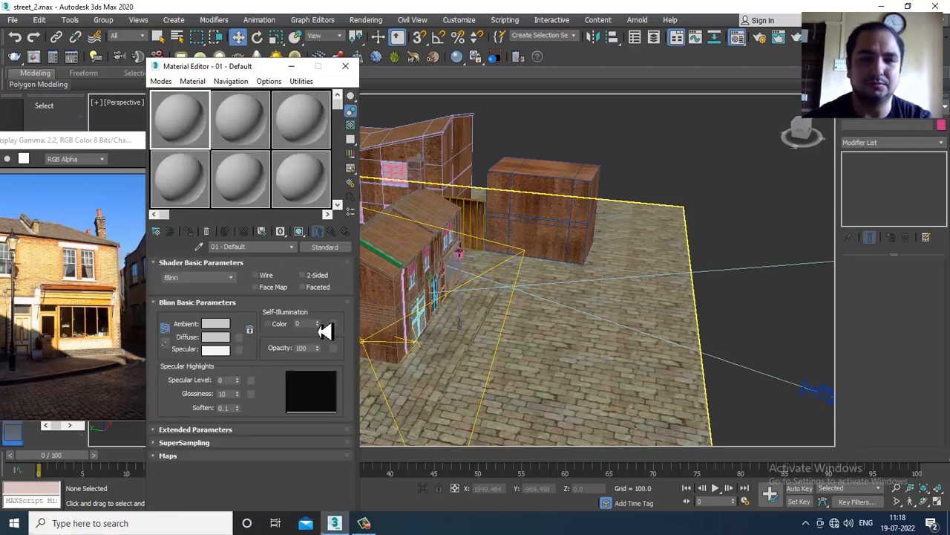
Find the VRayHDRI map and assign it to the first material slot
left_click(156, 231)
scroll(487, 386, "down", 15)
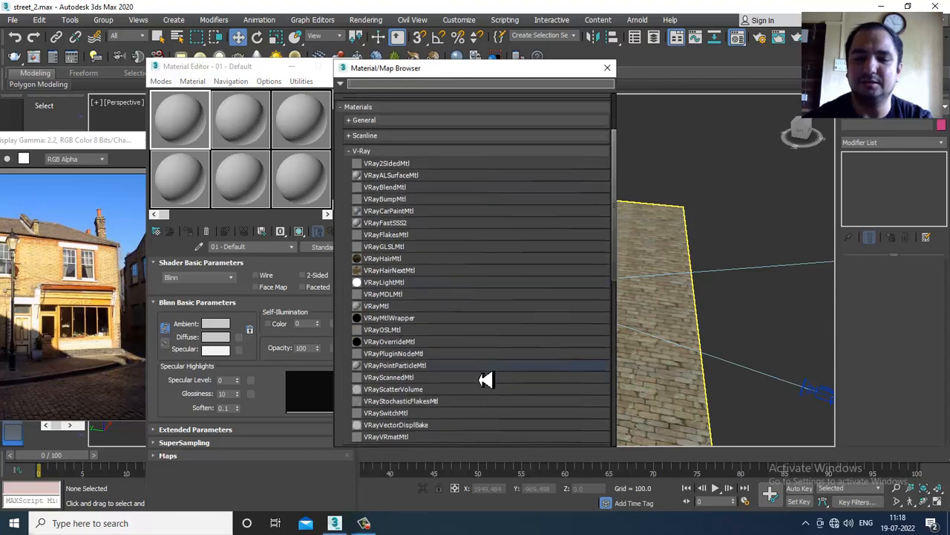
scroll(483, 380, "up", 12)
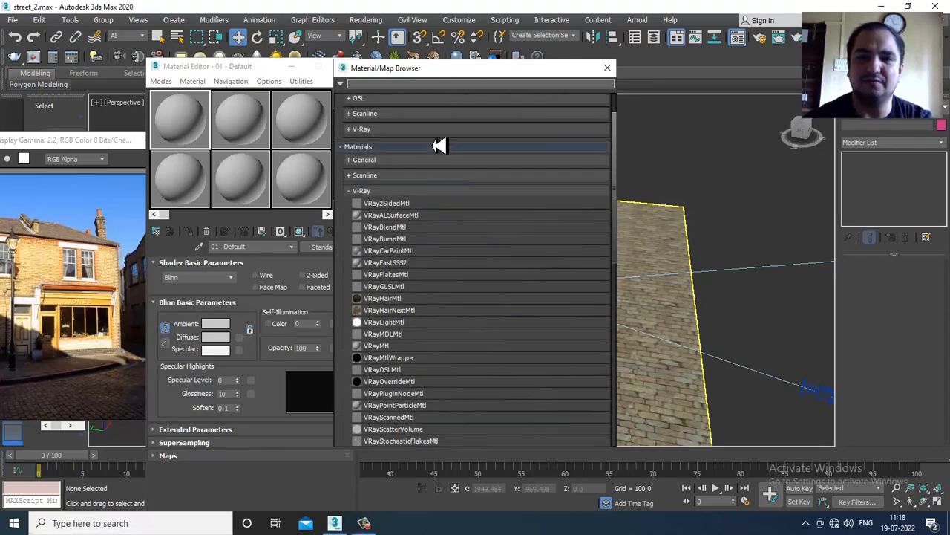
type("a")
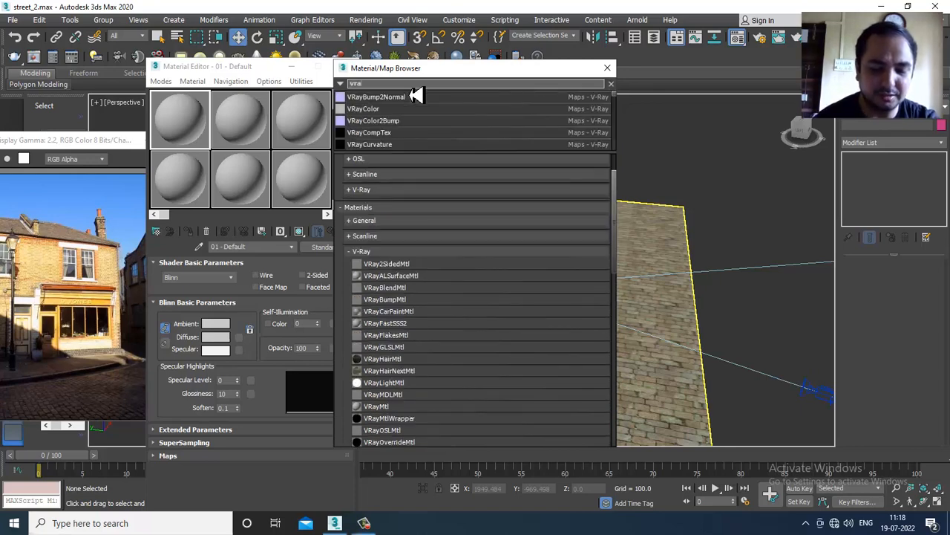
type("dr")
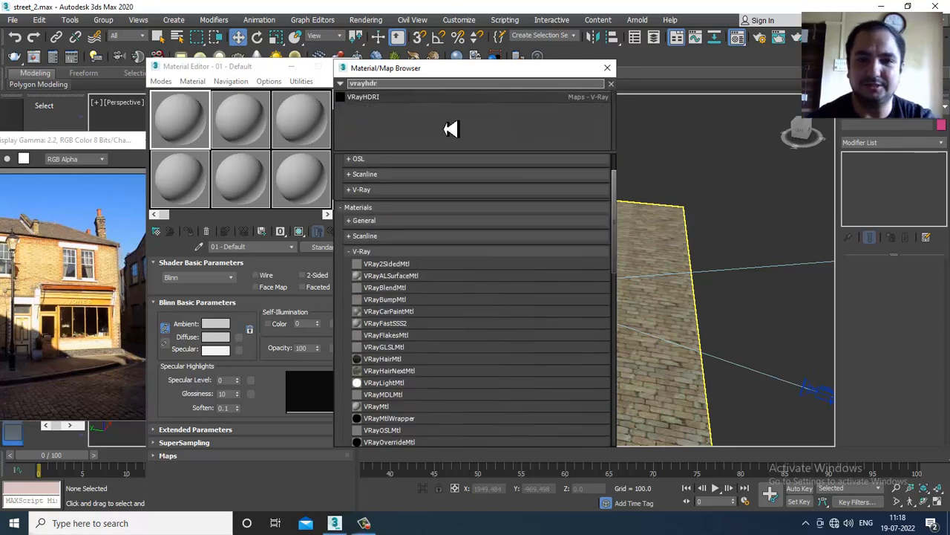
double_click(388, 98)
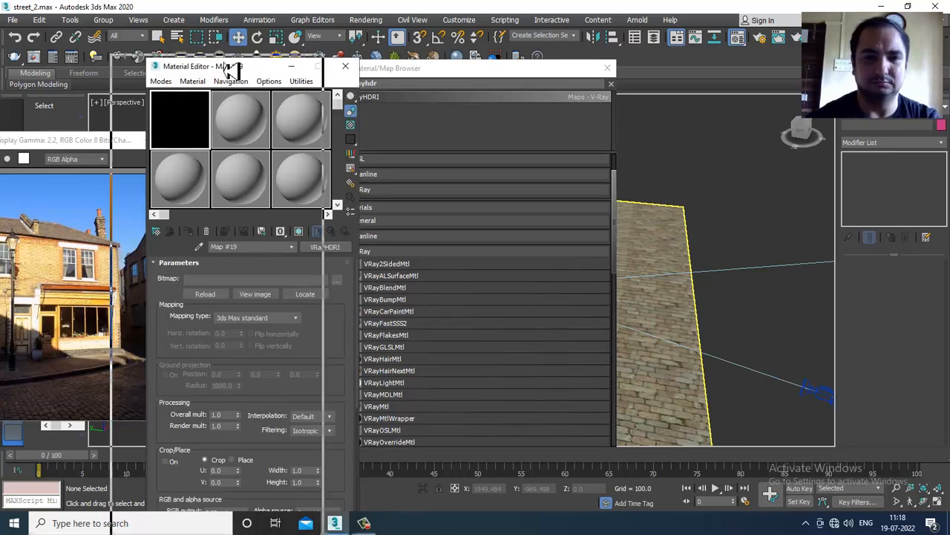
Load the image render31 from the textures folder in D:\June 2022\LHB Rajdhani as the VRayHDRI bitmap
left_click_drag(238, 67, 202, 64)
left_click(302, 277)
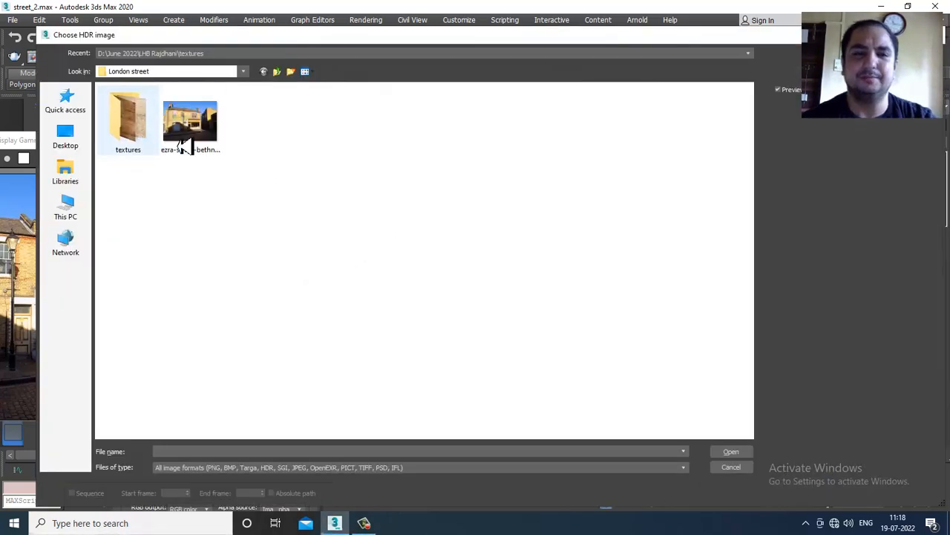
left_click(67, 137)
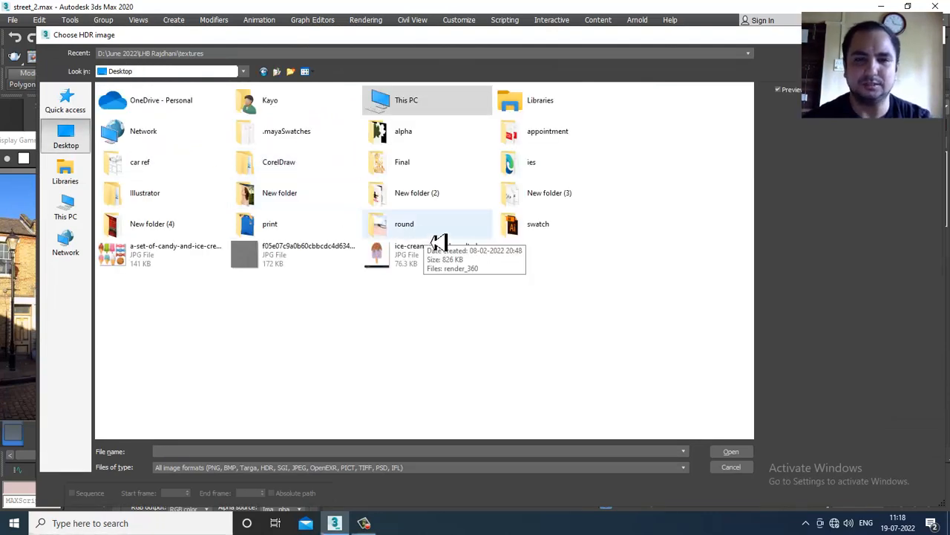
left_click(65, 208)
double_click(302, 202)
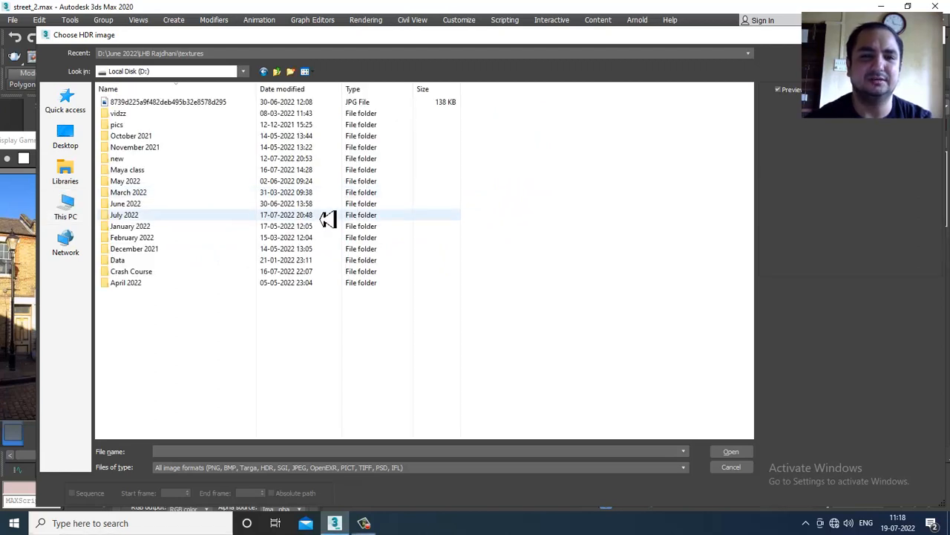
double_click(141, 205)
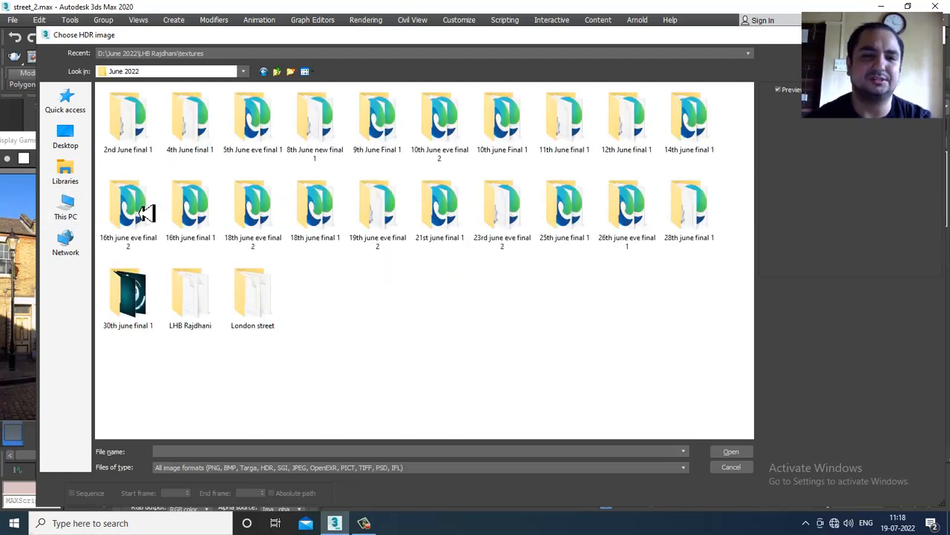
left_click(278, 311)
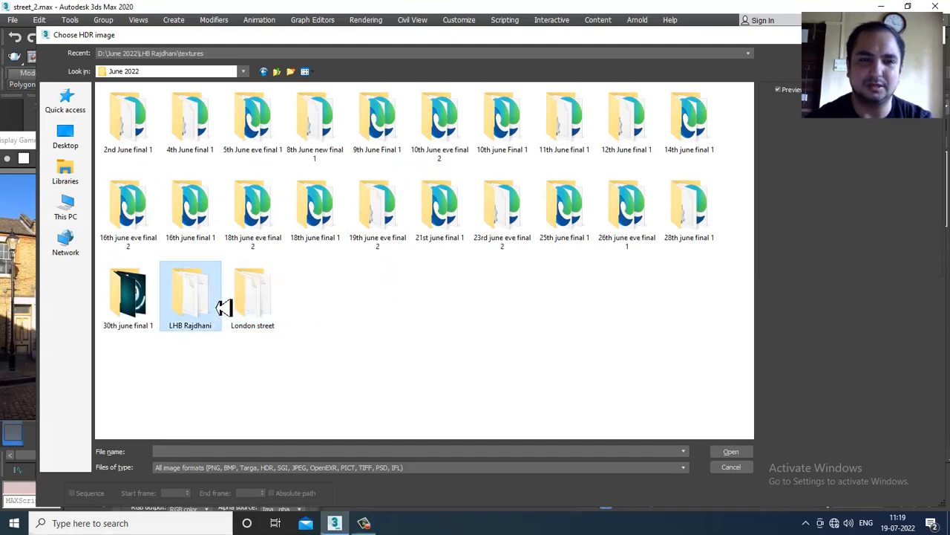
double_click(220, 305)
double_click(130, 123)
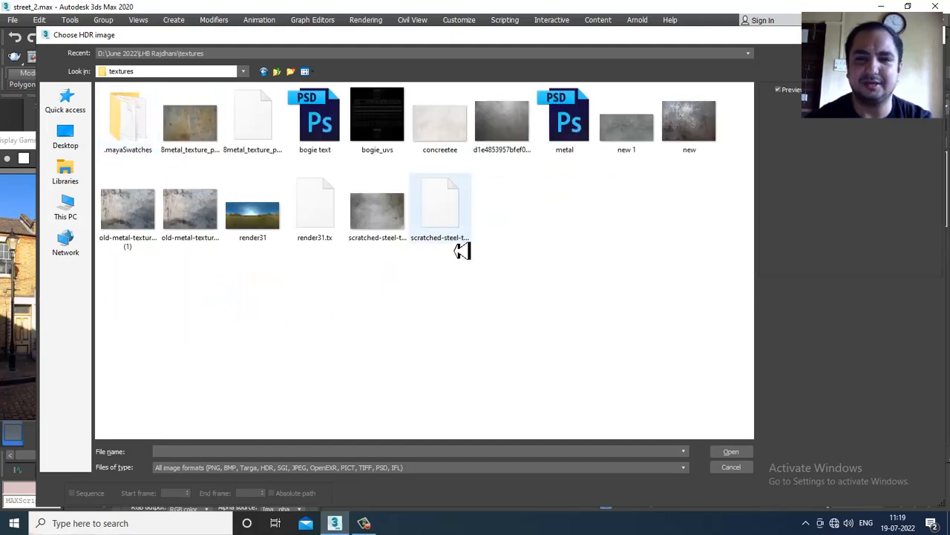
double_click(263, 227)
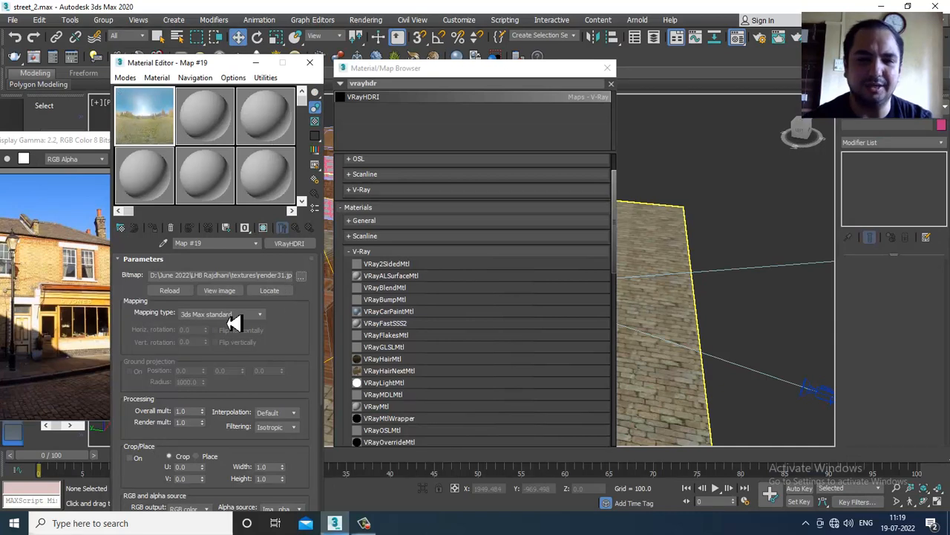
Set the VRayHDRI mapping type to Spherical and close the map browser
left_click(232, 319)
left_click(239, 345)
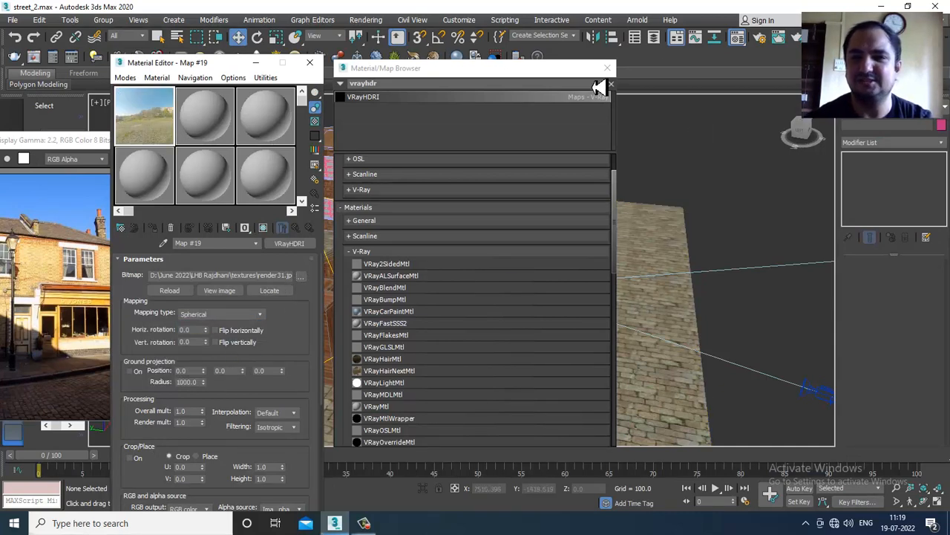
left_click(608, 68)
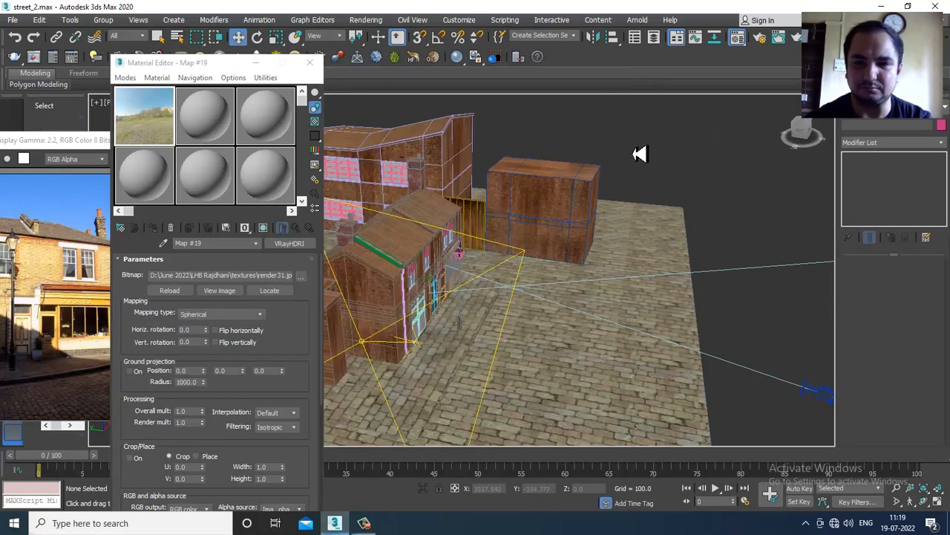
Open the environment settings and clear the VRaySky map from the background environment map slot
left_click(375, 21)
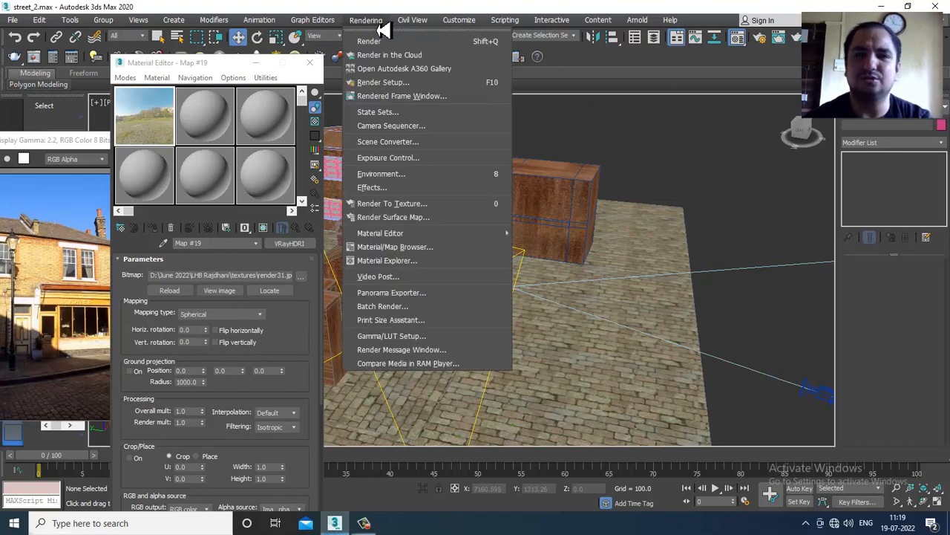
left_click(443, 181)
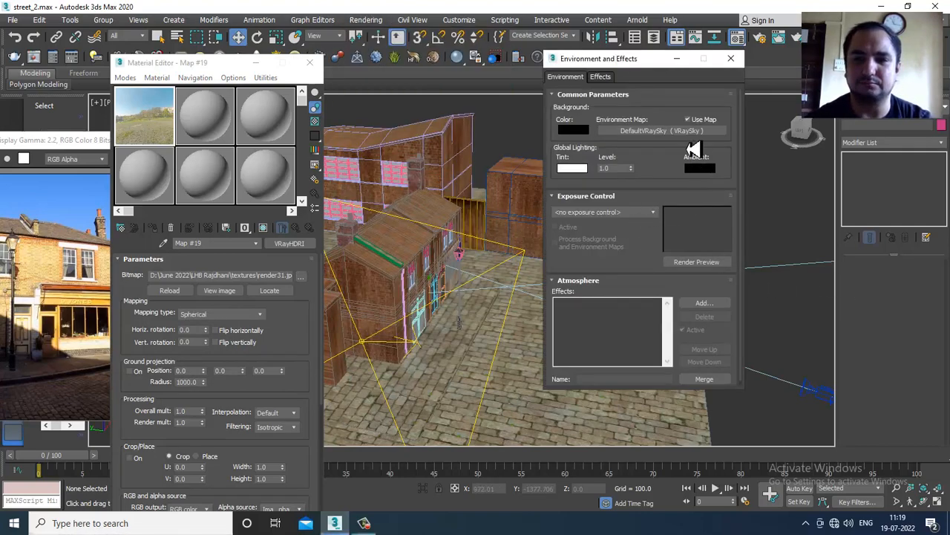
right_click(679, 129)
left_click(698, 159)
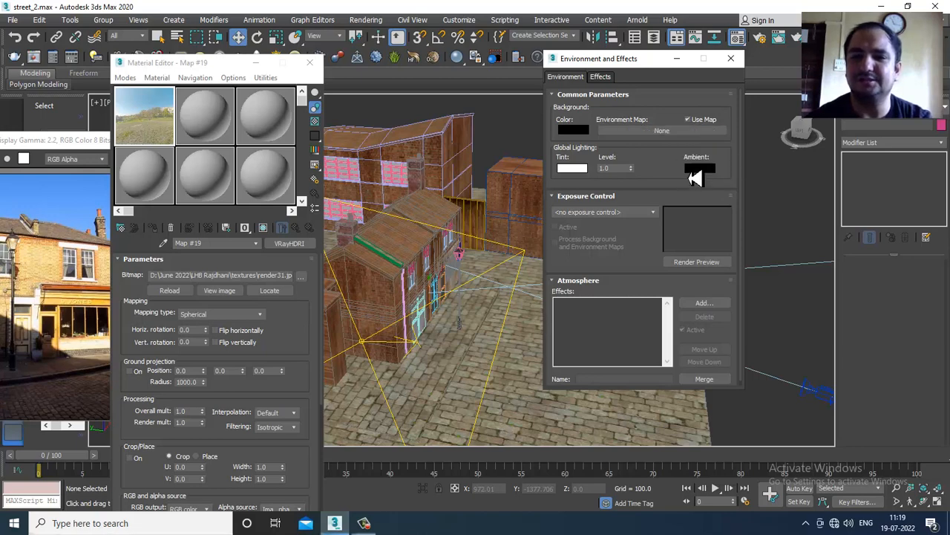
Assign the VRayHDRI map from the first material slot to the environment map as an instance and minimise the environment settings
left_click_drag(165, 131, 607, 145)
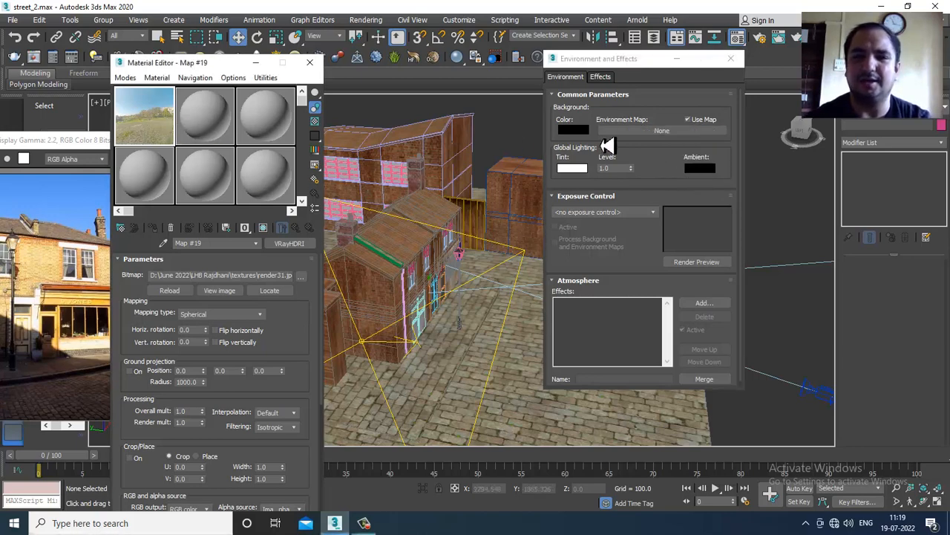
left_click_drag(683, 138, 683, 138)
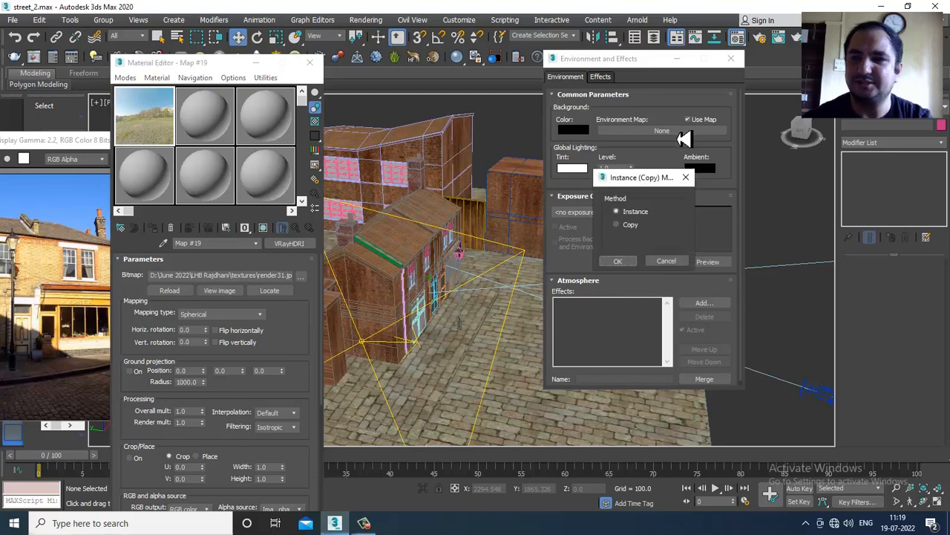
left_click(628, 261)
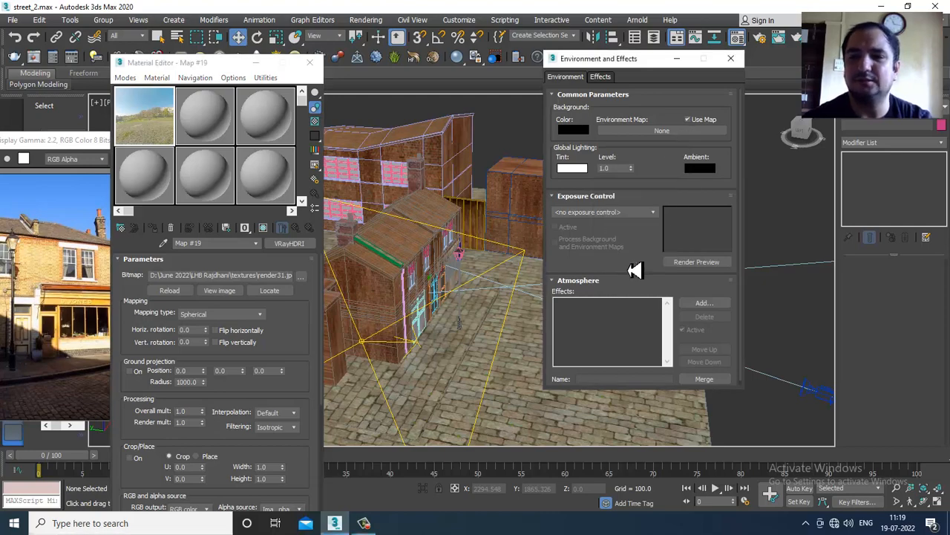
left_click(678, 59)
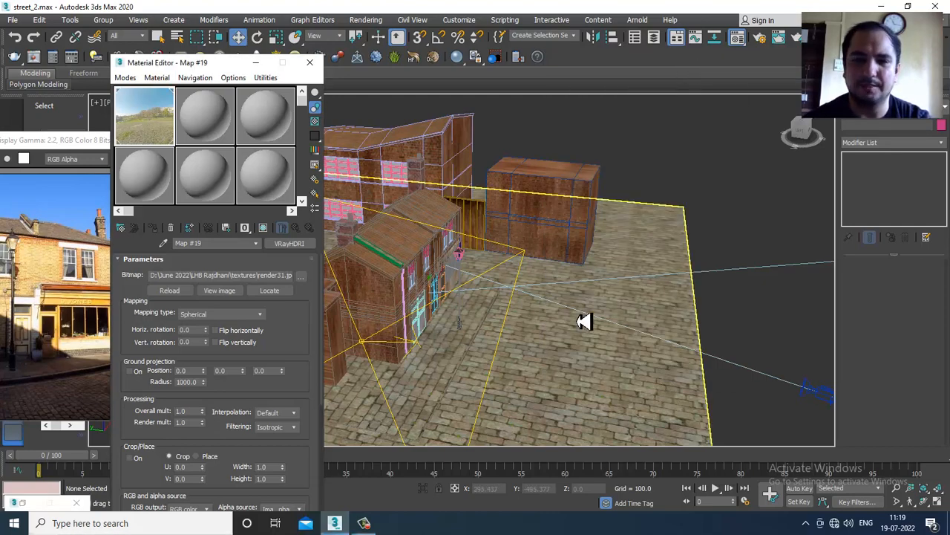
In the V-Ray render settings, assign the VRayHDRI map to the GI environment as an instance
middle_click_drag(585, 320, 610, 255, "alt")
left_click(368, 20)
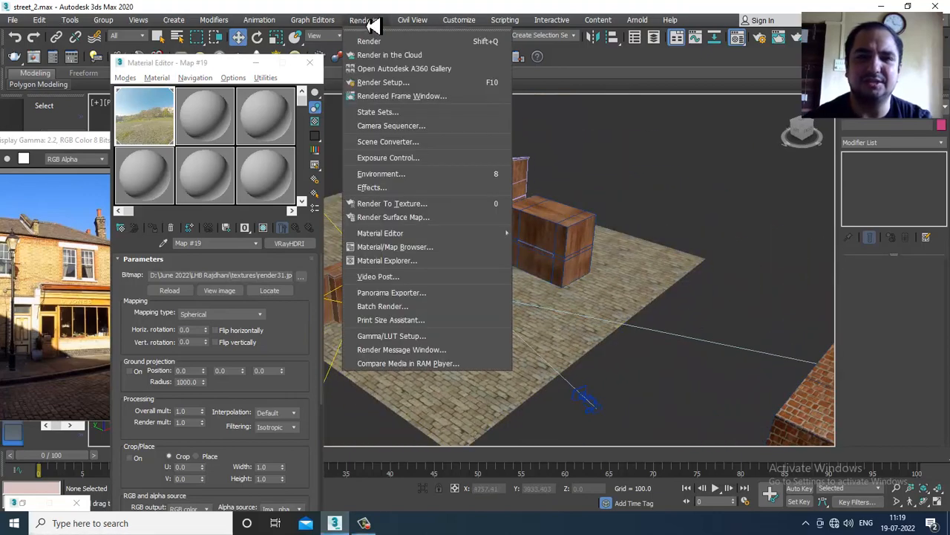
left_click(438, 84)
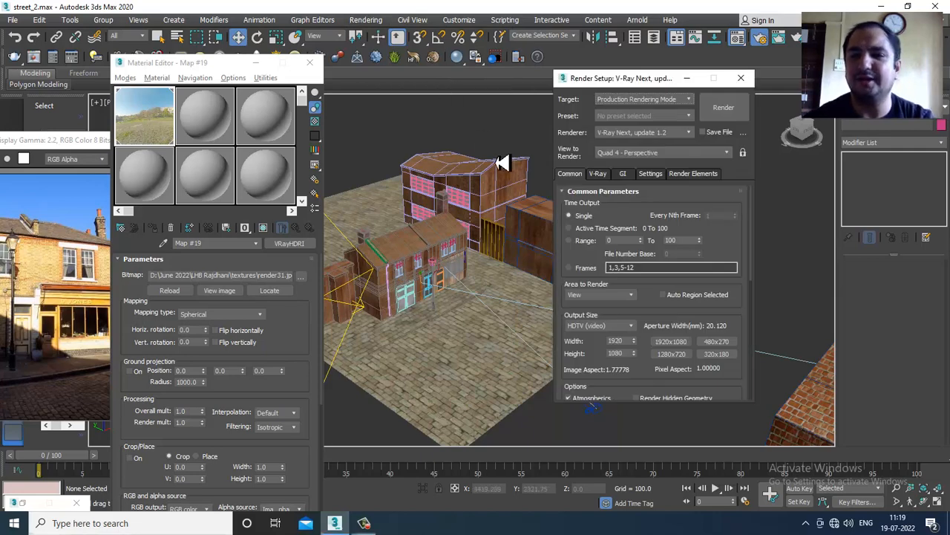
left_click(600, 175)
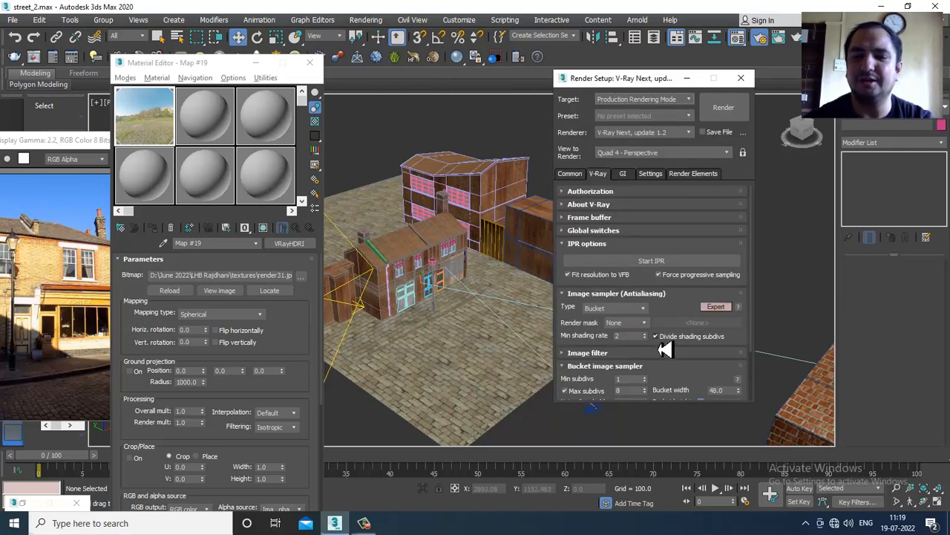
left_click(586, 372)
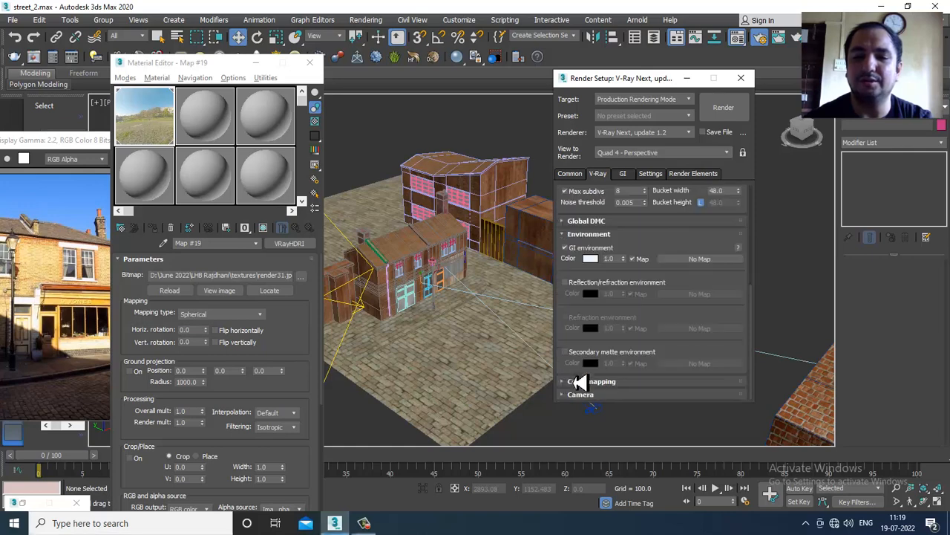
left_click_drag(150, 137, 642, 275)
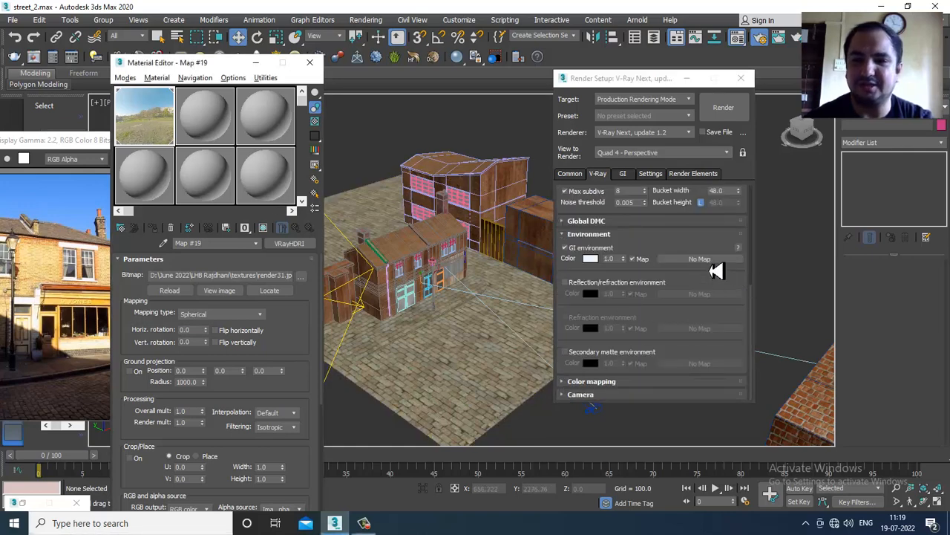
left_click_drag(709, 267, 706, 261)
left_click(634, 276)
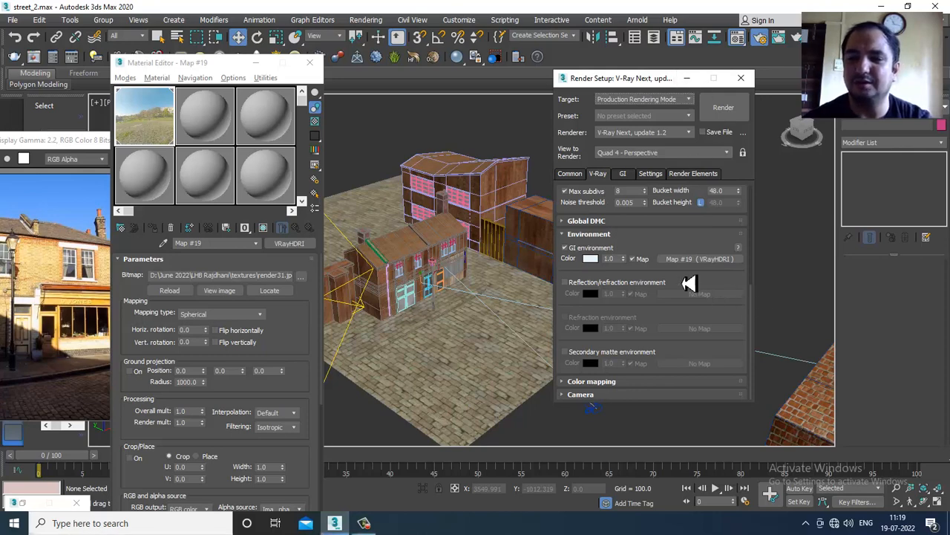
Enable the reflection/refraction environment override, check the color mapping and global illumination settings, and close the render setup
left_click(572, 287)
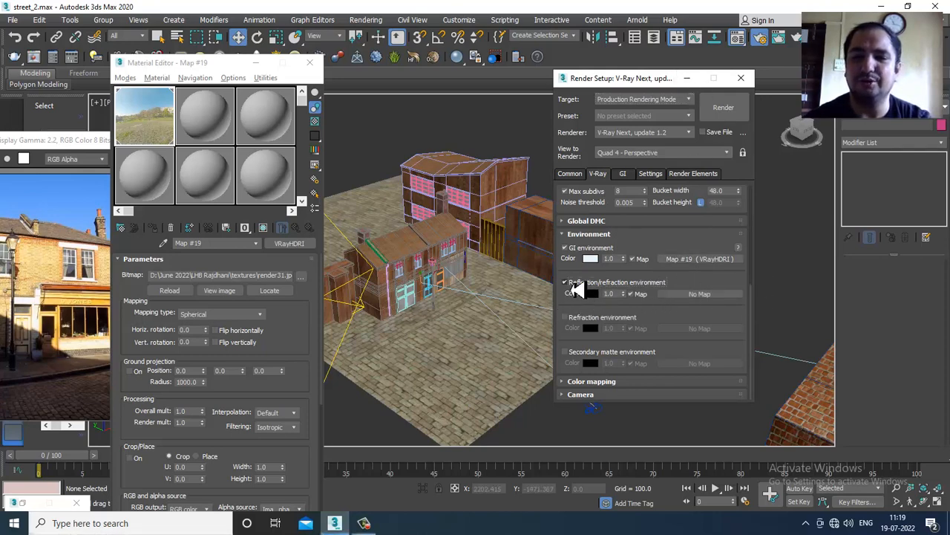
middle_click_drag(393, 240, 456, 233, "alt")
left_click(605, 381)
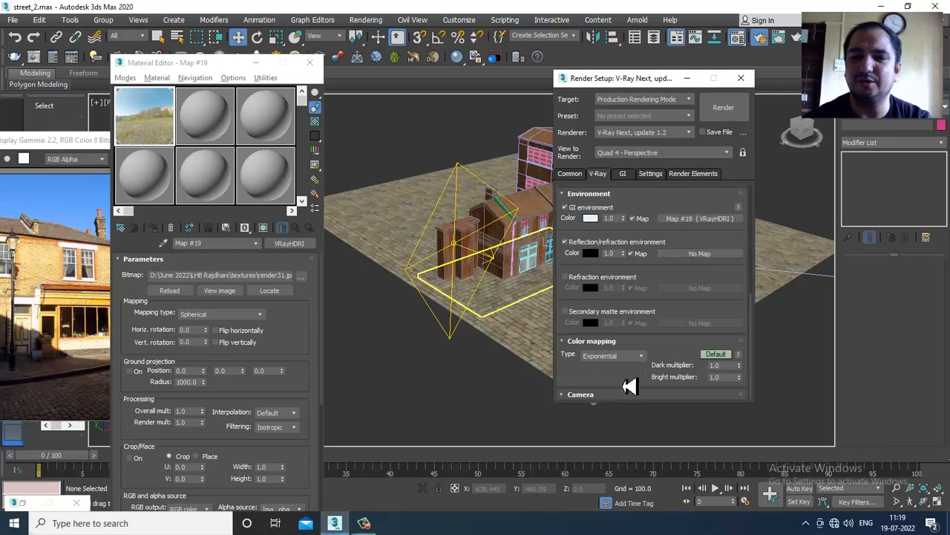
left_click(623, 174)
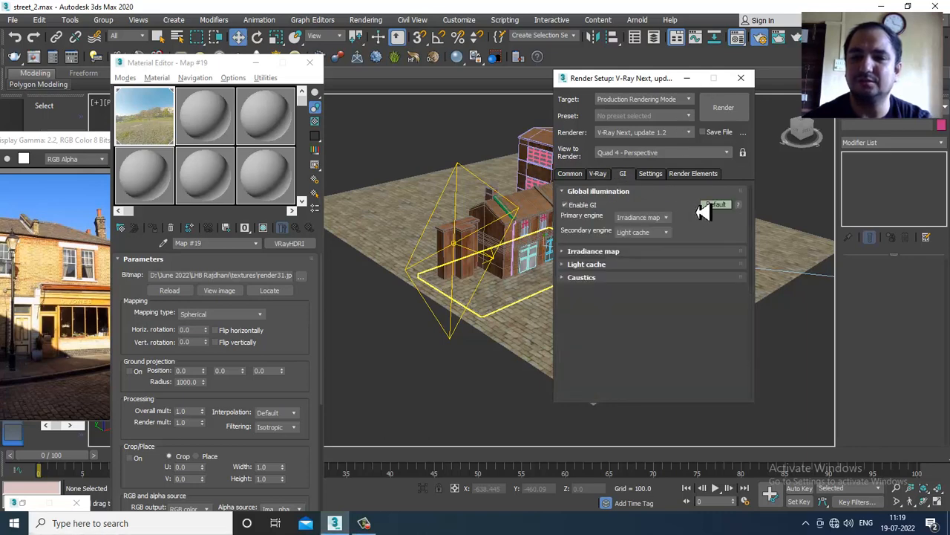
left_click(741, 78)
Select the VRayLight plane and assign the VRayHDRI map to its texture slot as an instance
left_click(453, 337)
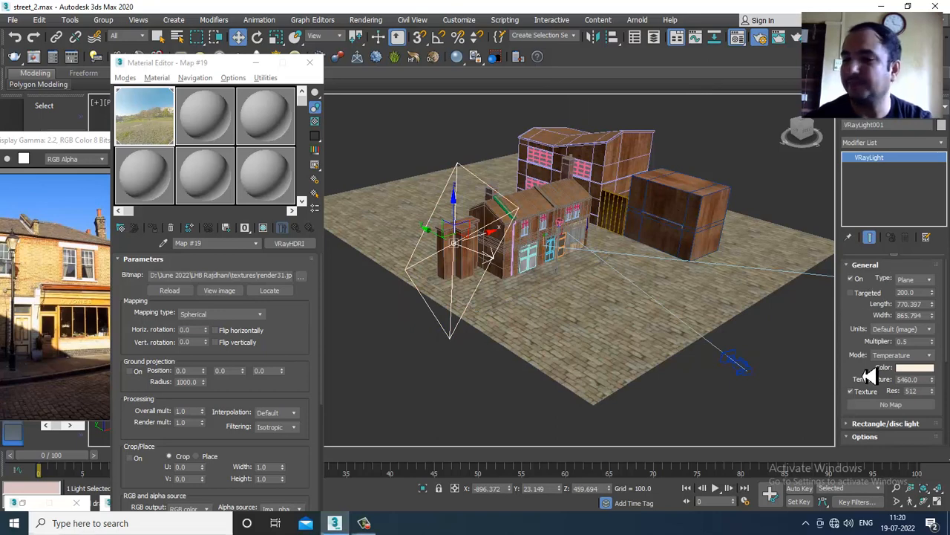
left_click_drag(870, 375, 876, 273)
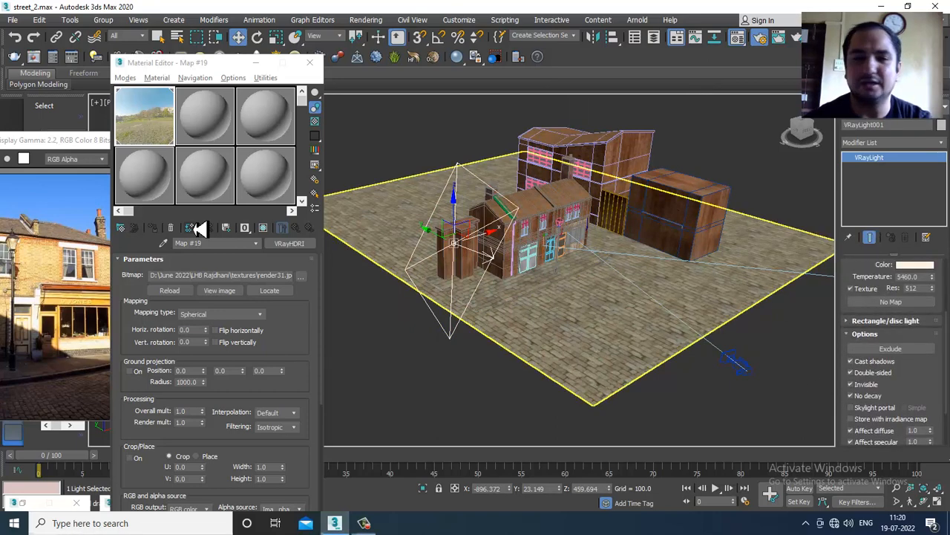
left_click_drag(154, 117, 215, 151)
left_click_drag(901, 303, 902, 303)
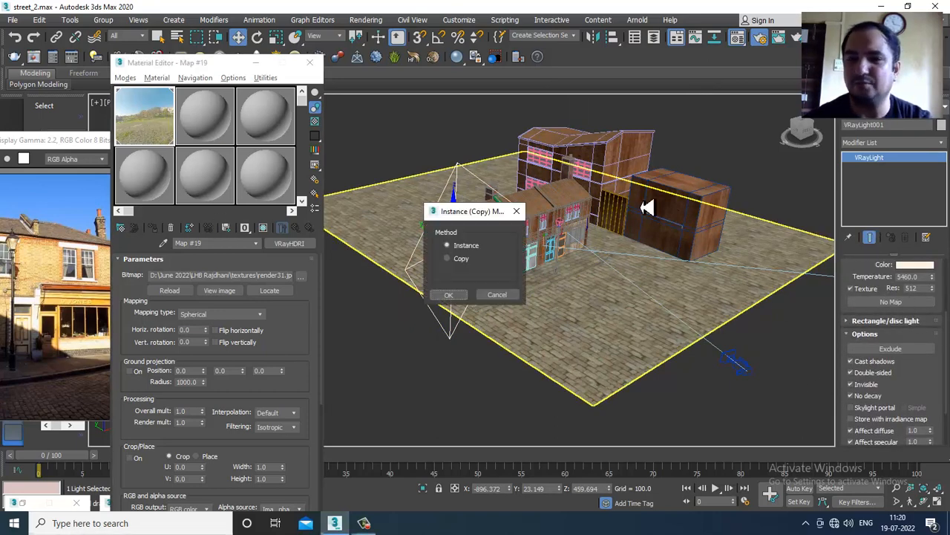
left_click(453, 293)
Maximise the PhysCamera001 view and render the street scene from it
key("alt+w")
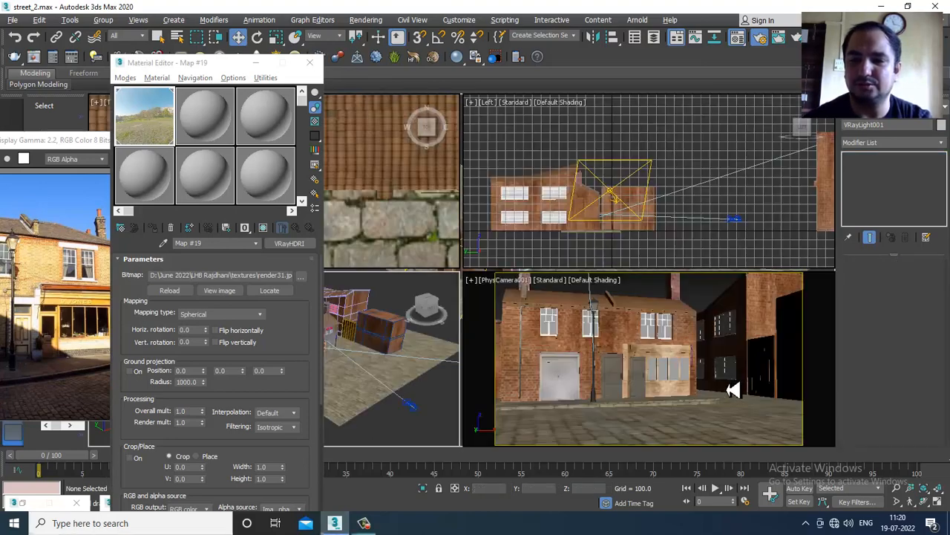
left_click(727, 388)
key("alt+w")
key("shift+q")
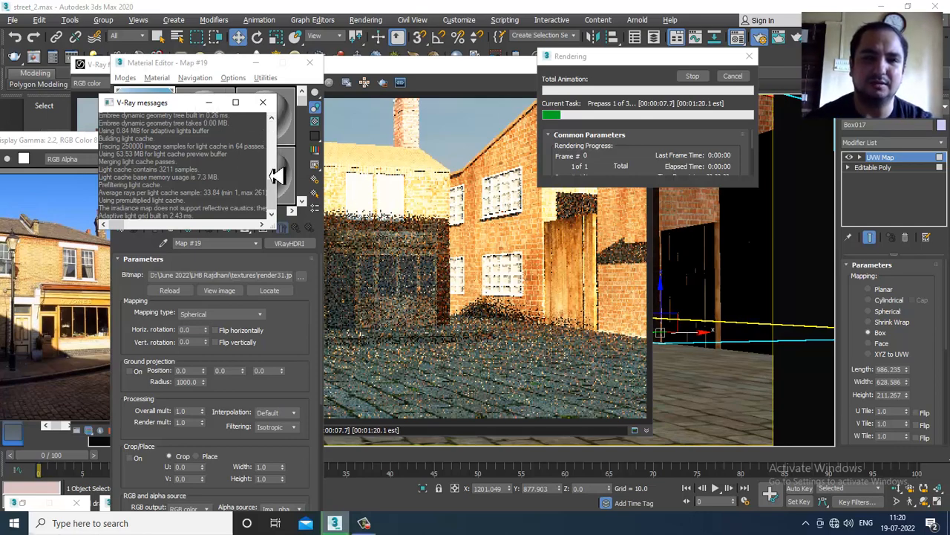
Read through the V-Ray messages log, then stop the render by closing the frame buffer and dismiss the messages
left_click_drag(277, 199, 284, 147)
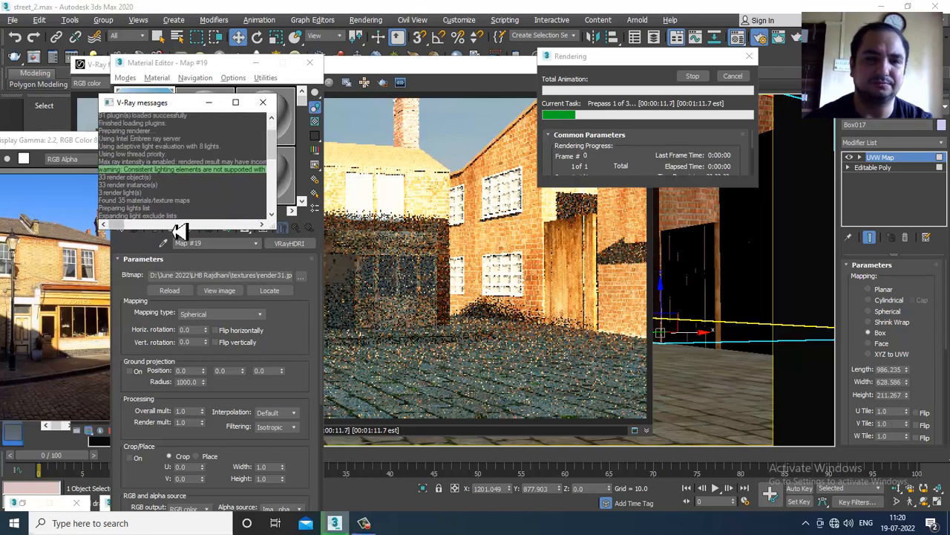
left_click_drag(131, 226, 102, 222)
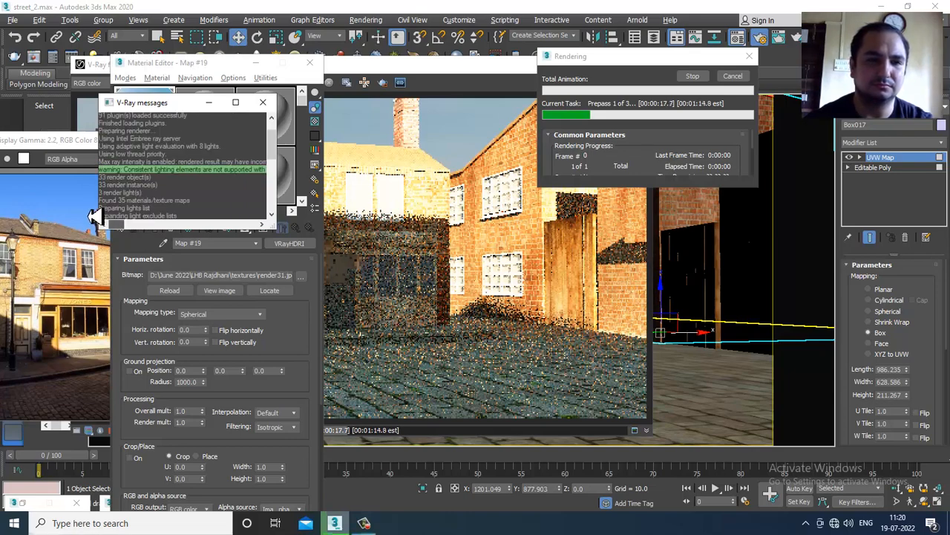
left_click(262, 101)
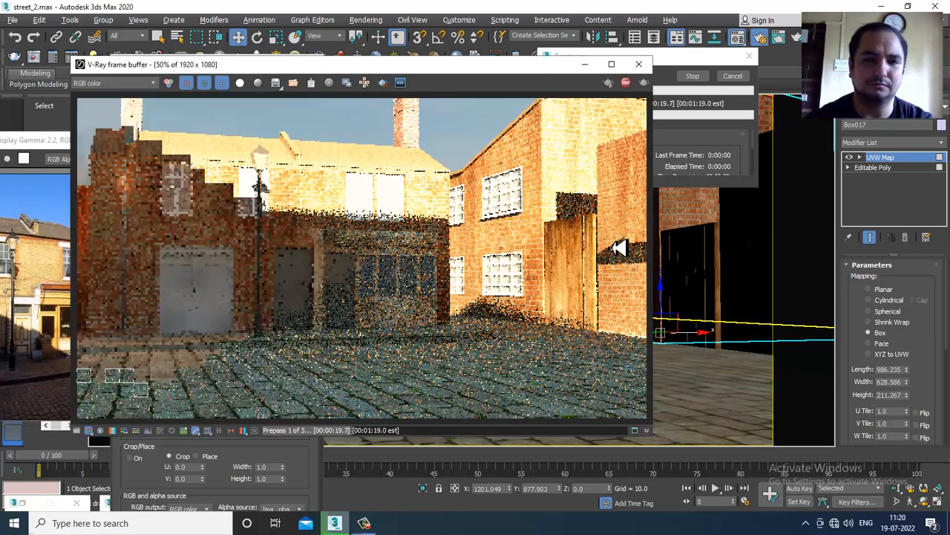
left_click(639, 64)
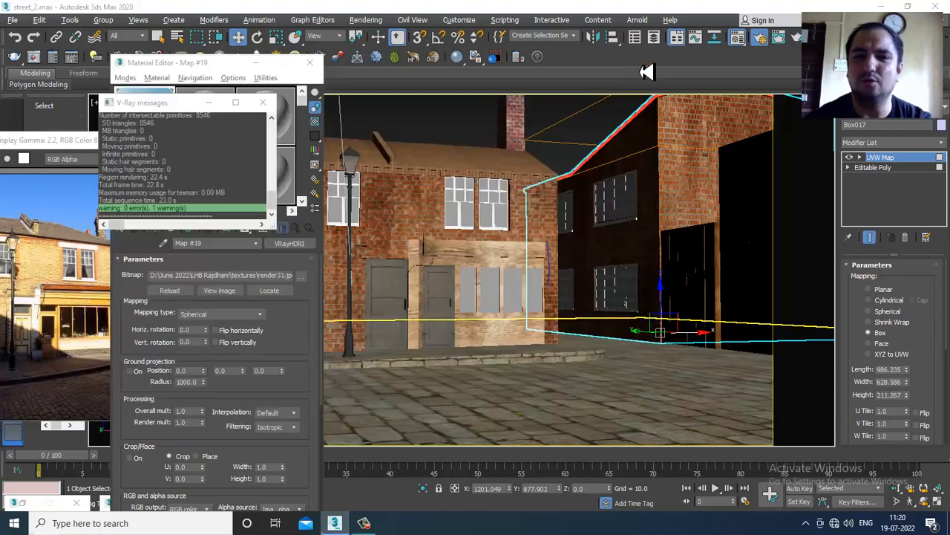
left_click(265, 102)
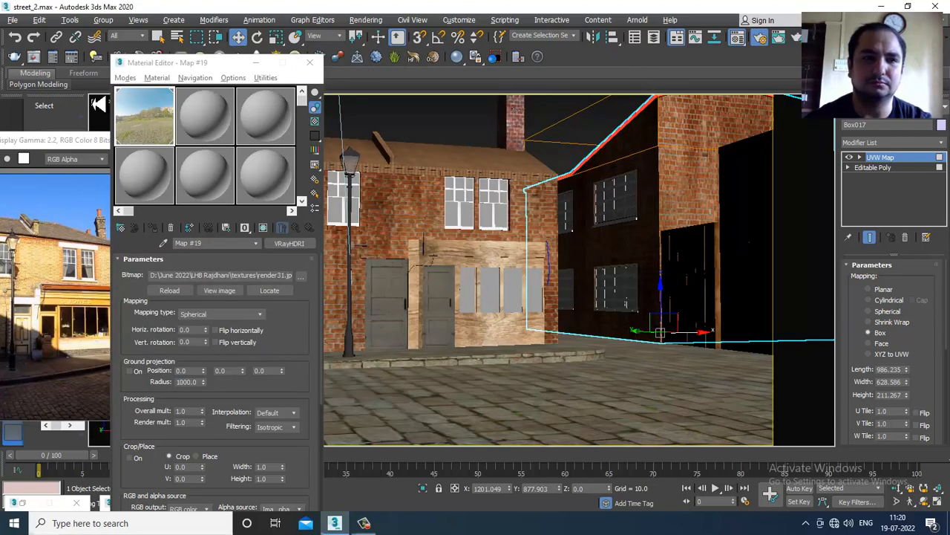
In the GI render settings, set the light cache subdivs to 1500 and switch the light cache to advanced mode
left_click(375, 20)
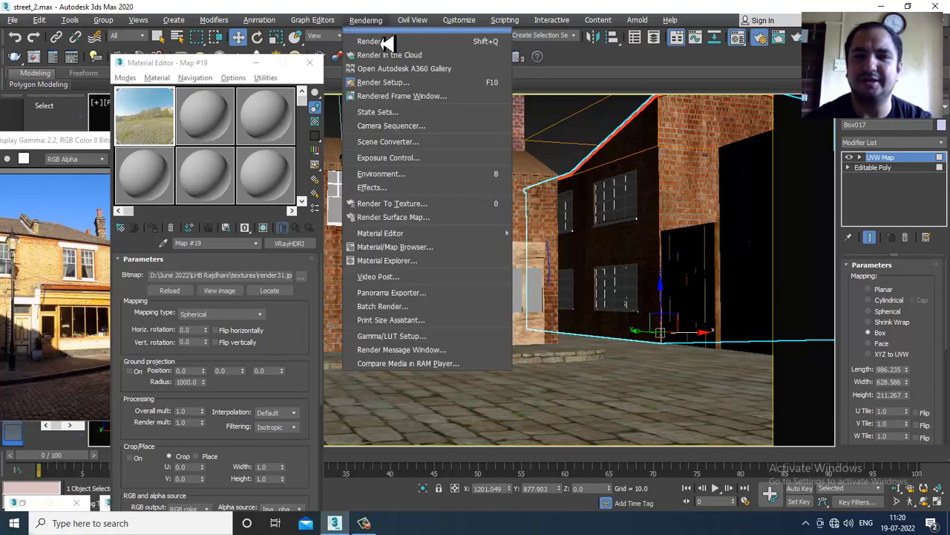
left_click(422, 97)
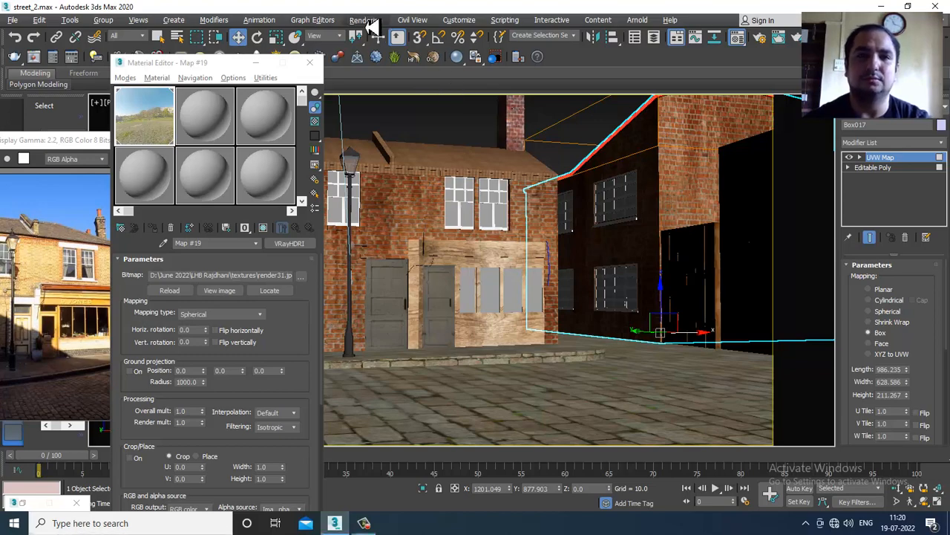
left_click(366, 22)
left_click(429, 95)
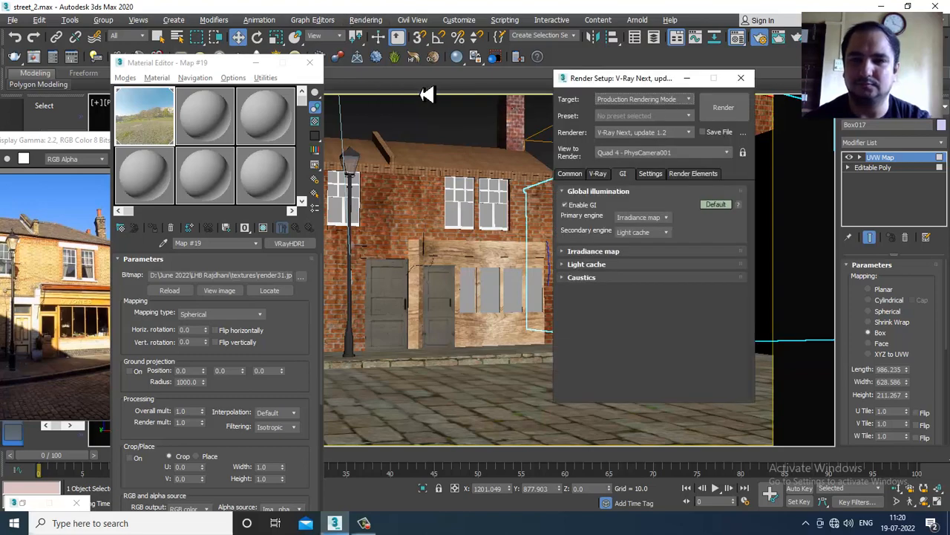
left_click(615, 252)
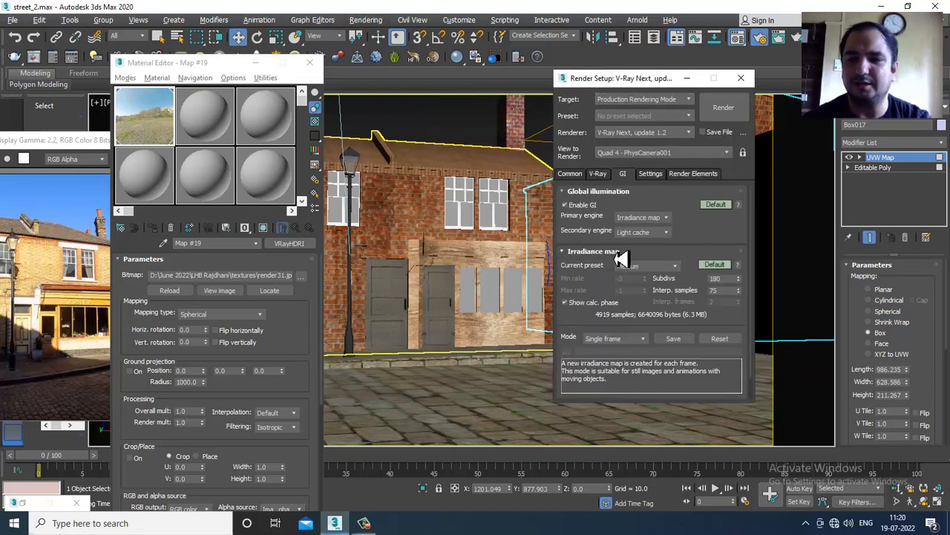
scroll(592, 318, "down", 2)
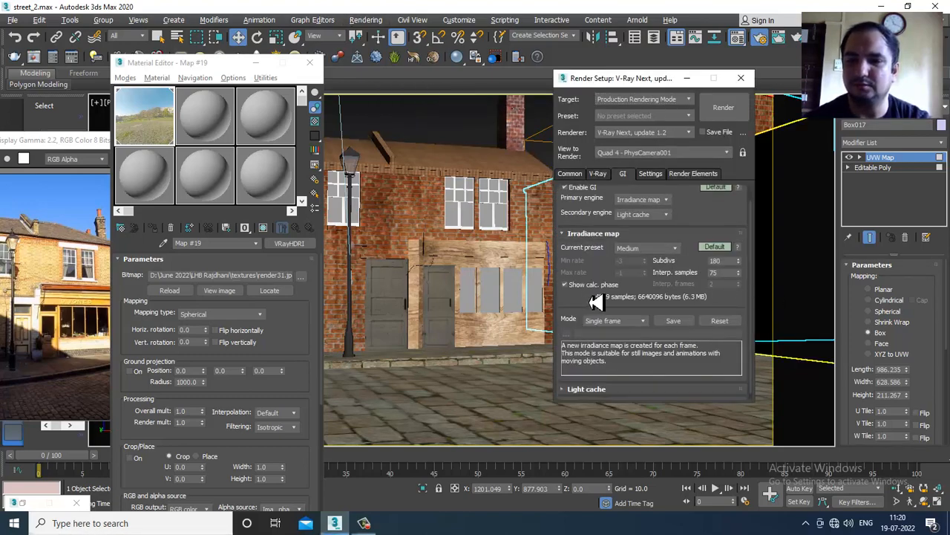
left_click(583, 381)
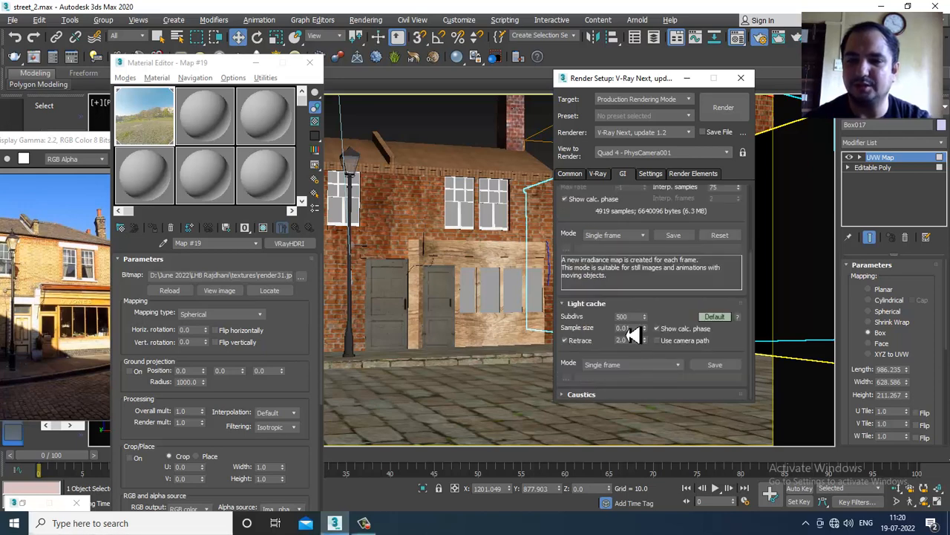
double_click(610, 317)
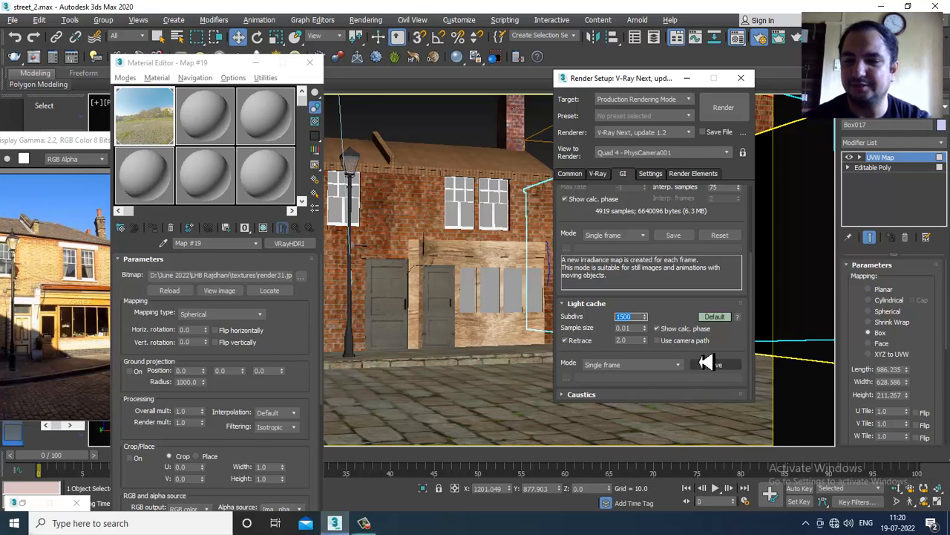
left_click(726, 319)
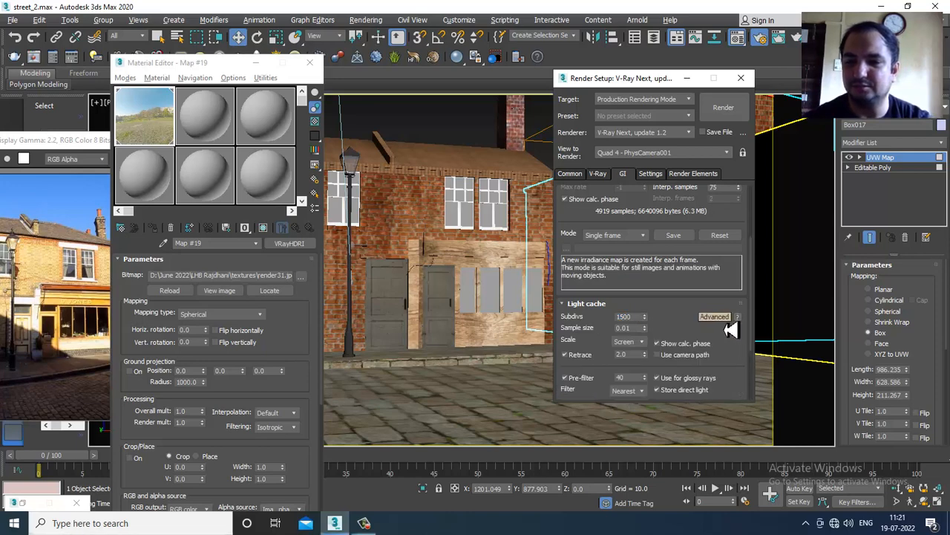
left_click_drag(674, 333, 683, 254)
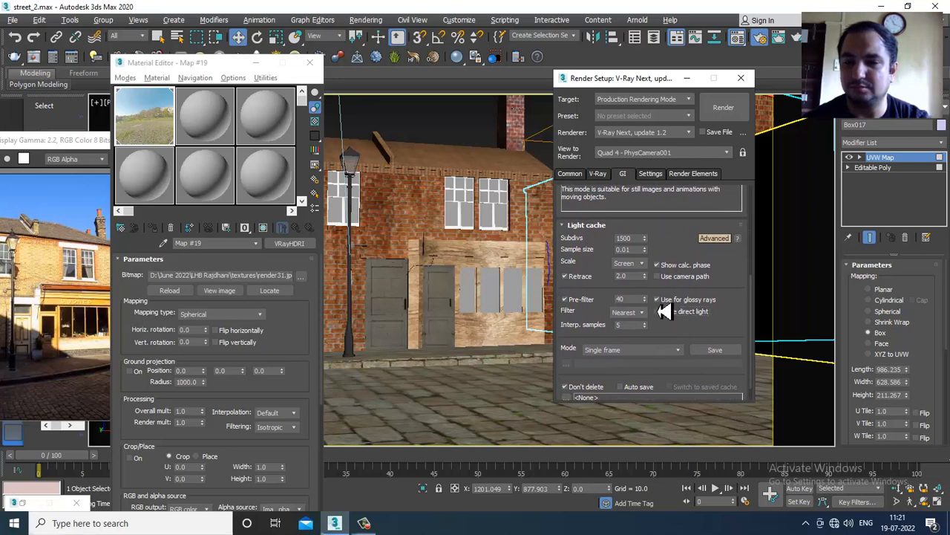
Turn off Use for glossy rays in the light cache and set the V-Ray system's dynamic memory limit to 4000 MB
left_click_drag(732, 323, 734, 286)
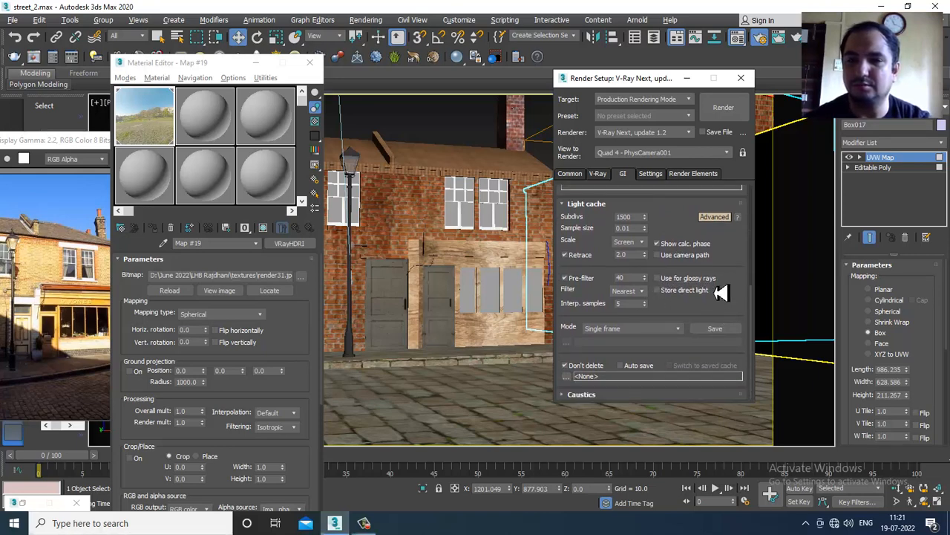
left_click(649, 174)
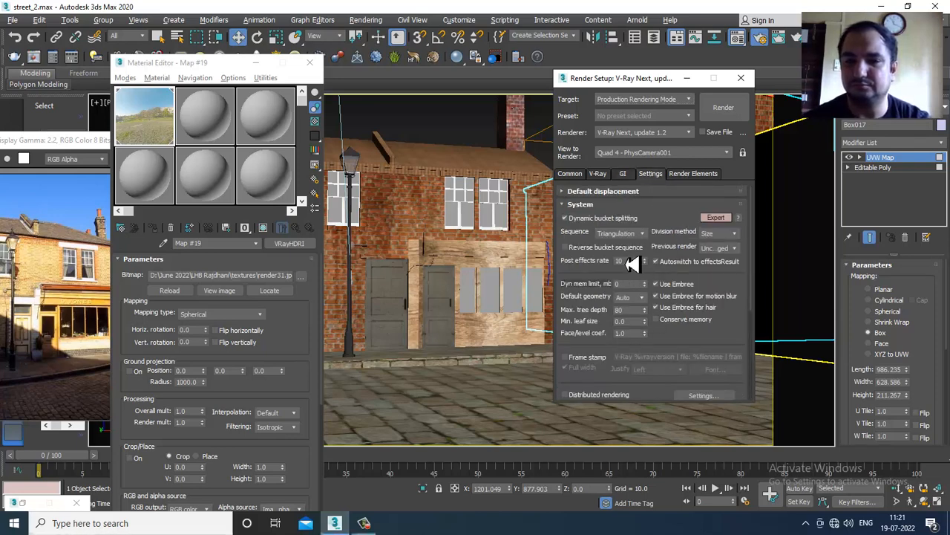
scroll(671, 246, "down", 3)
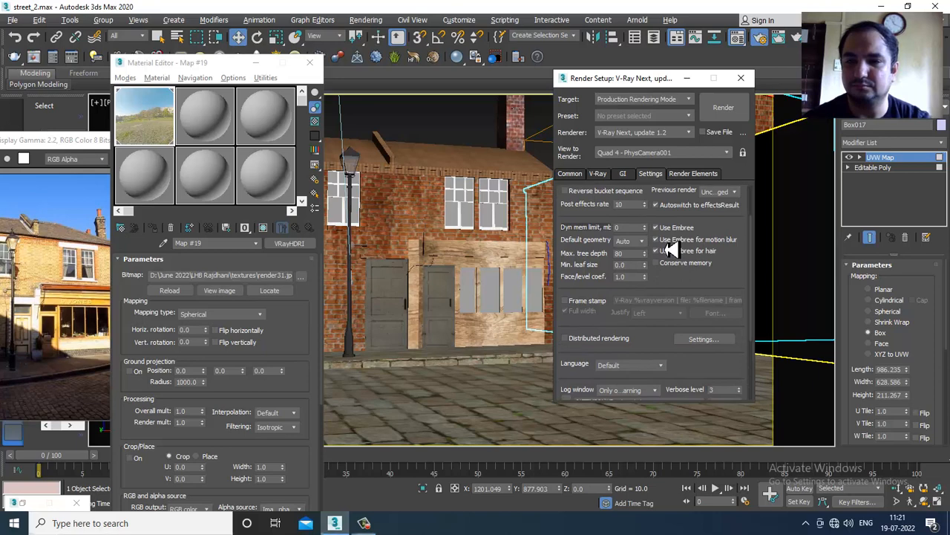
scroll(671, 242, "up", 3)
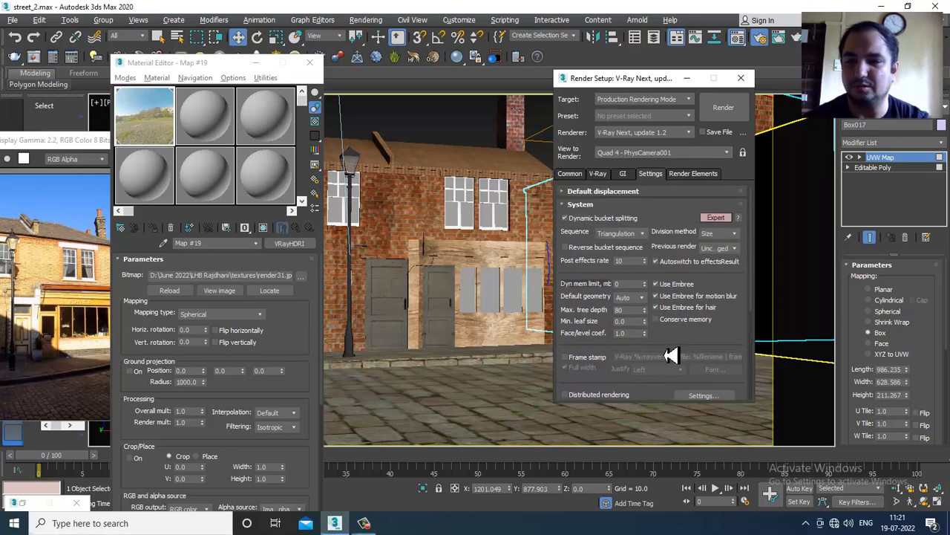
left_click(616, 284)
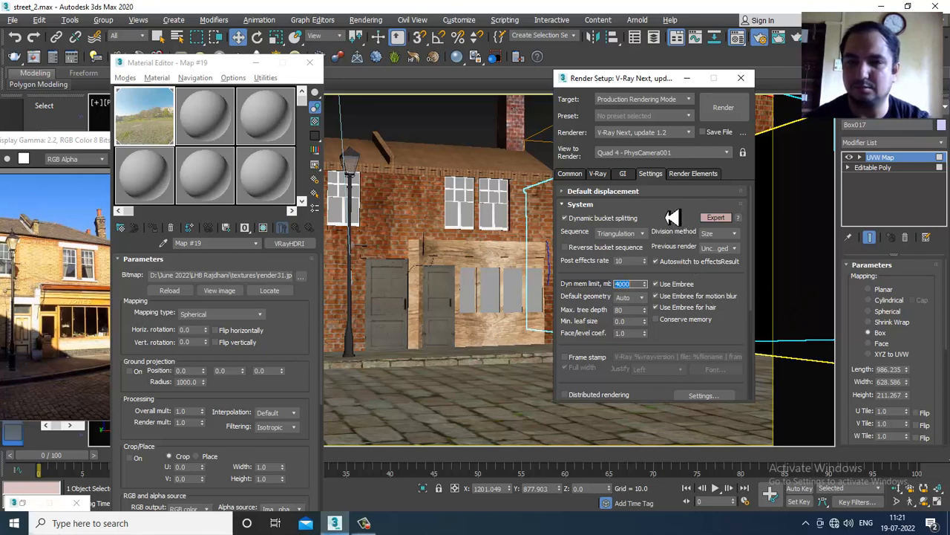
scroll(672, 212, "down", 7)
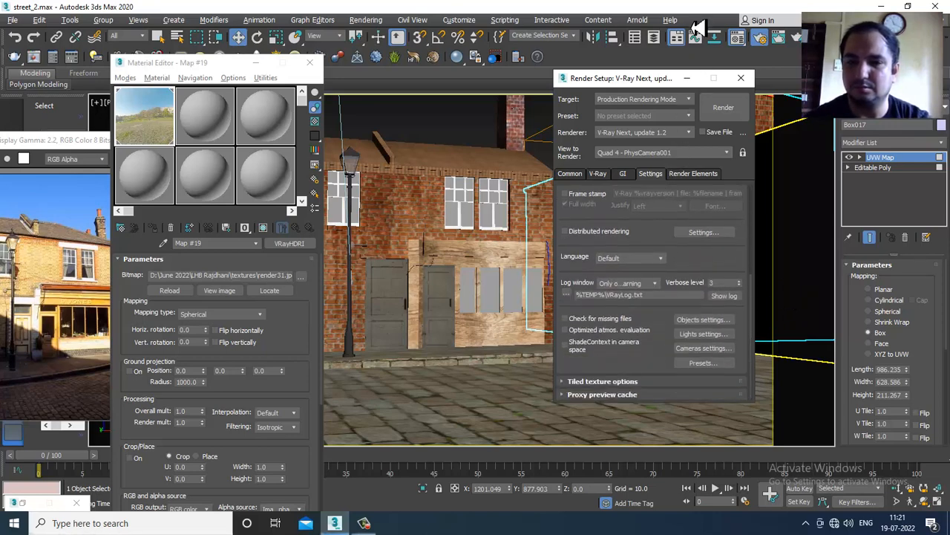
Expand the V-Ray frame buffer and global switches for review, and set the antialiasing image filter to Catmull-Rom
left_click(600, 174)
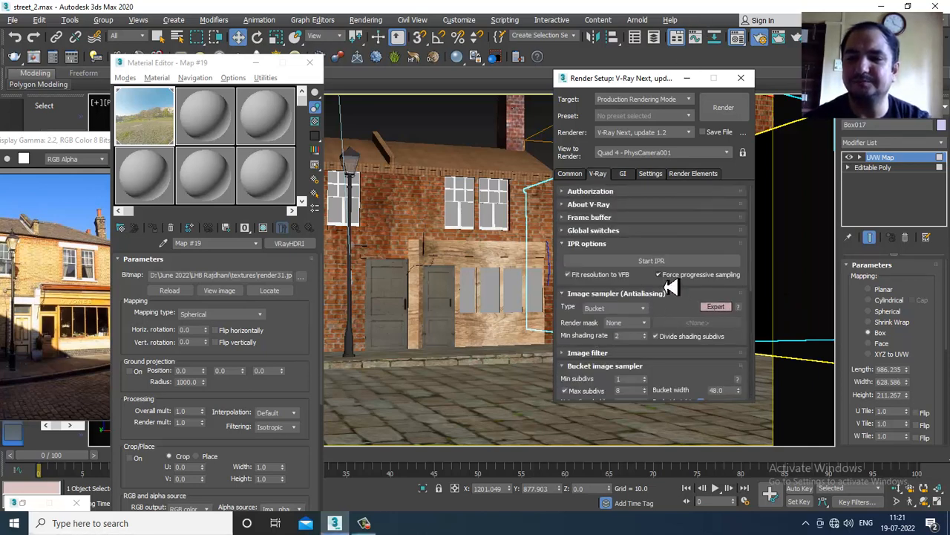
left_click(603, 231)
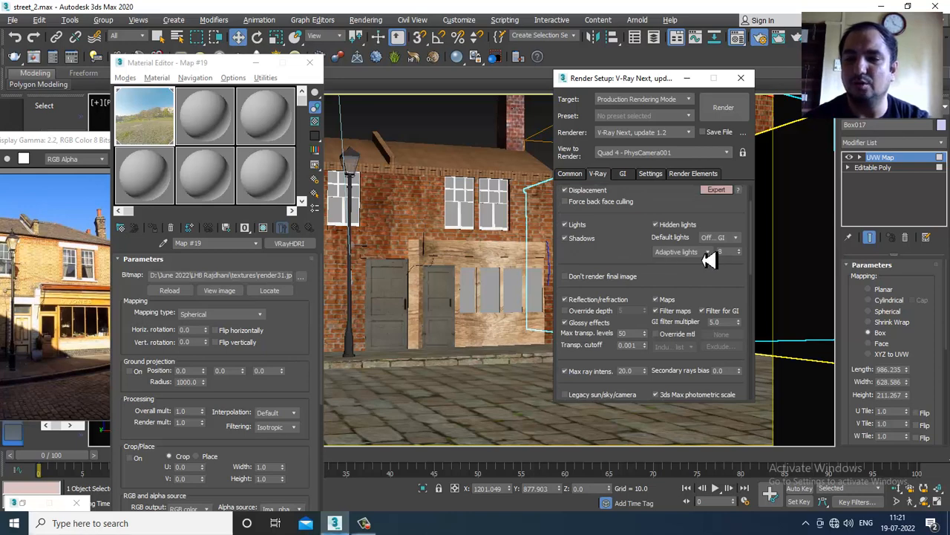
scroll(630, 330, "up", 2)
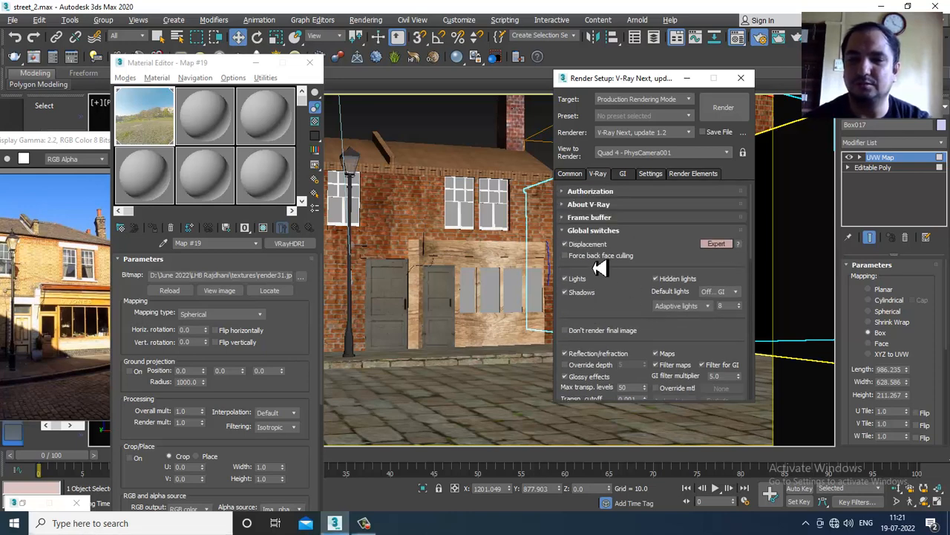
left_click(589, 217)
scroll(669, 208, "down", 5)
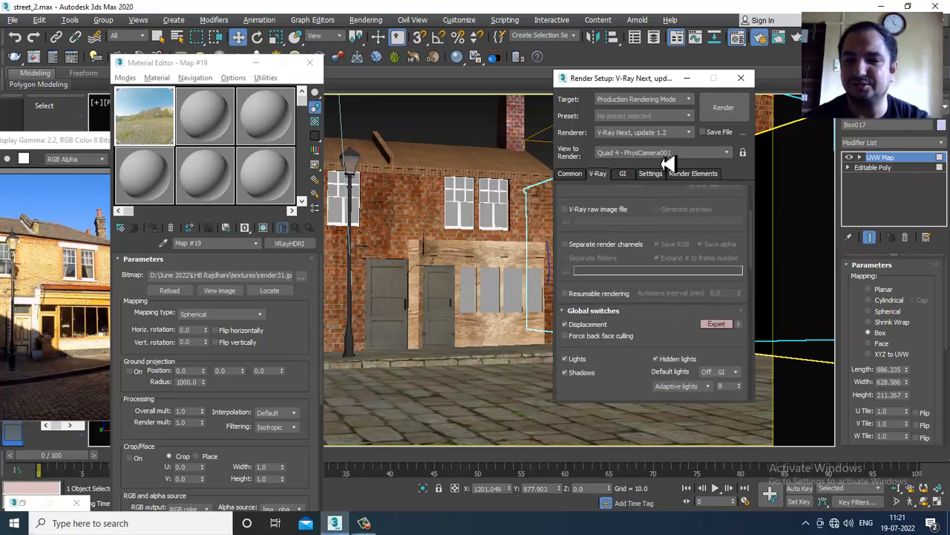
scroll(676, 200, "down", 5)
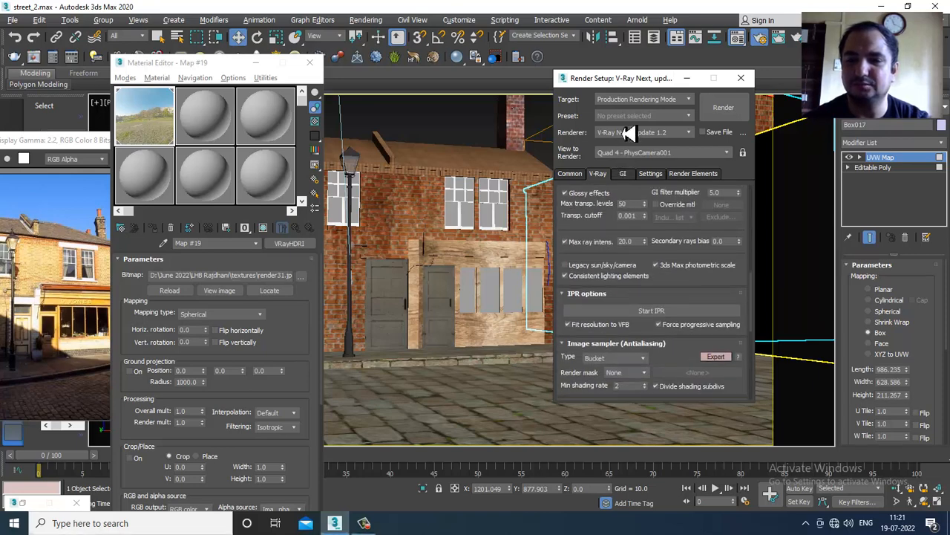
scroll(675, 346, "down", 3)
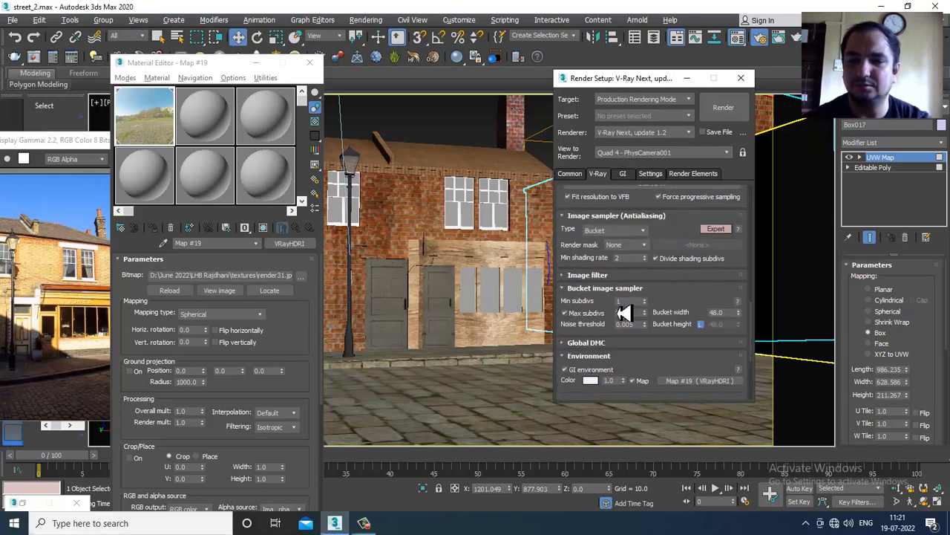
left_click(599, 280)
left_click(709, 291)
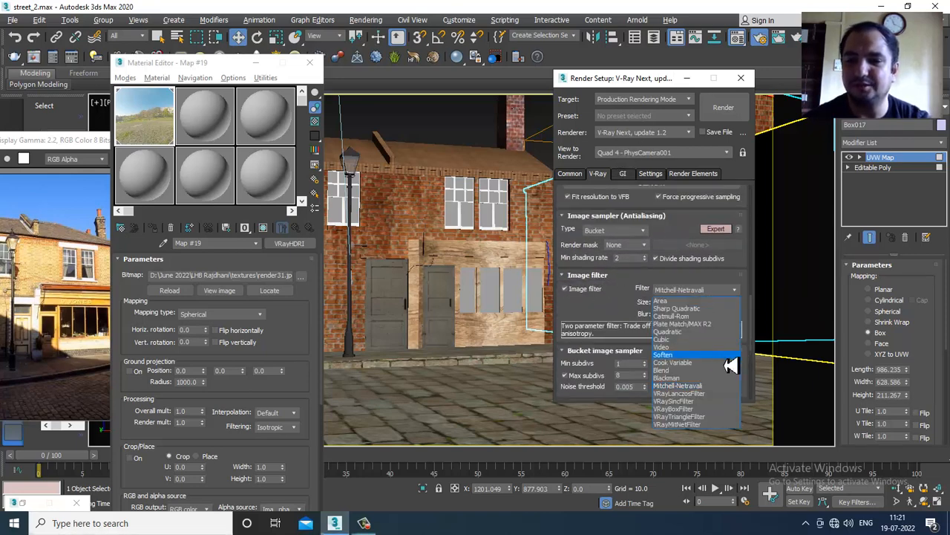
left_click(684, 318)
scroll(623, 311, "down", 3)
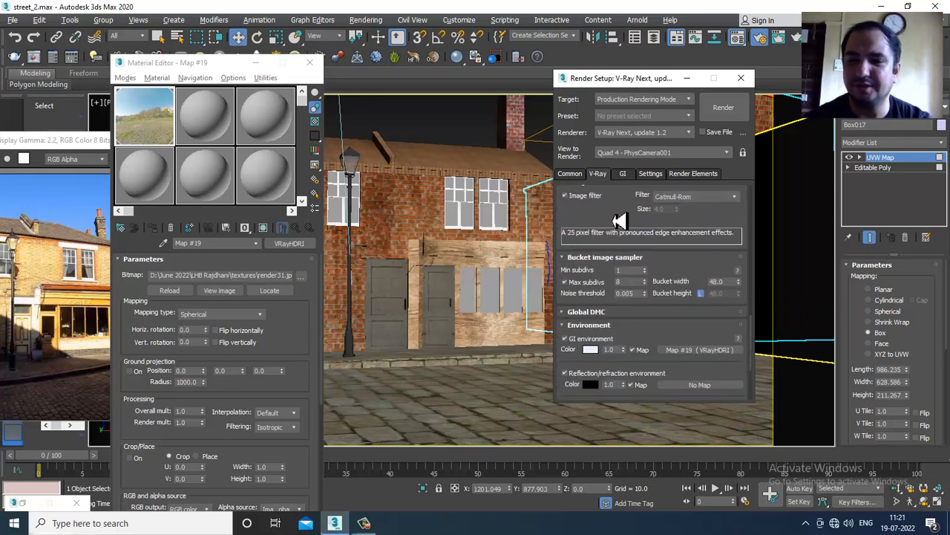
Set the bucket image sampler's max subdivs to 16 and enable Use local subdivs in the Global DMC settings
left_click_drag(632, 277, 576, 277)
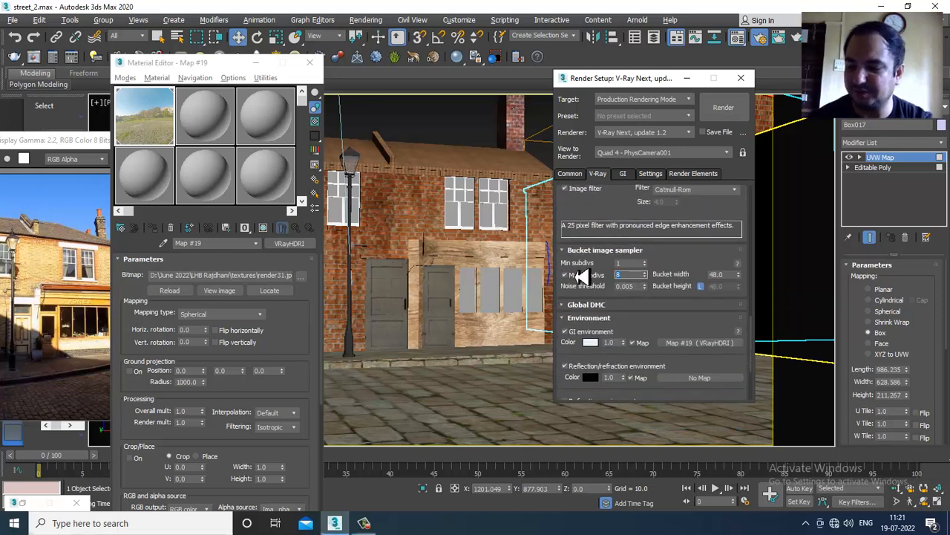
left_click(609, 306)
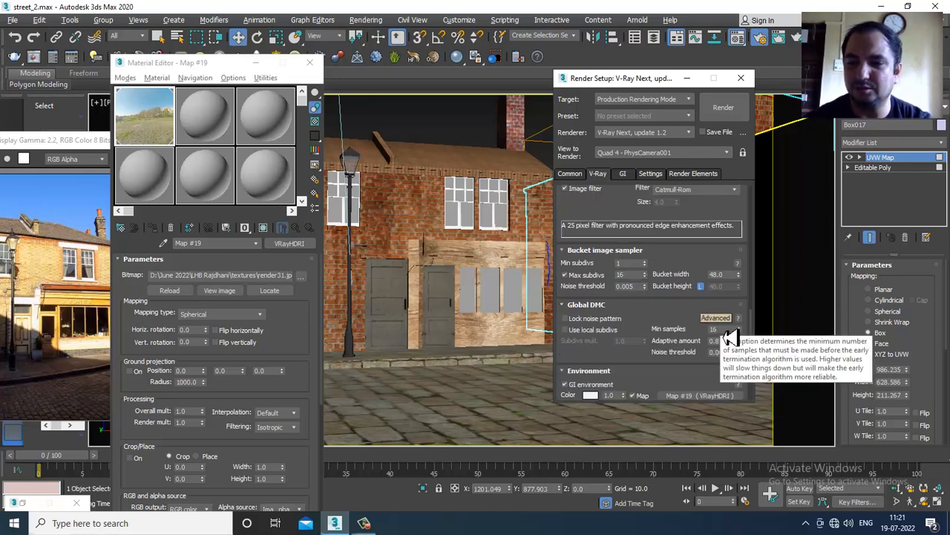
left_click(565, 329)
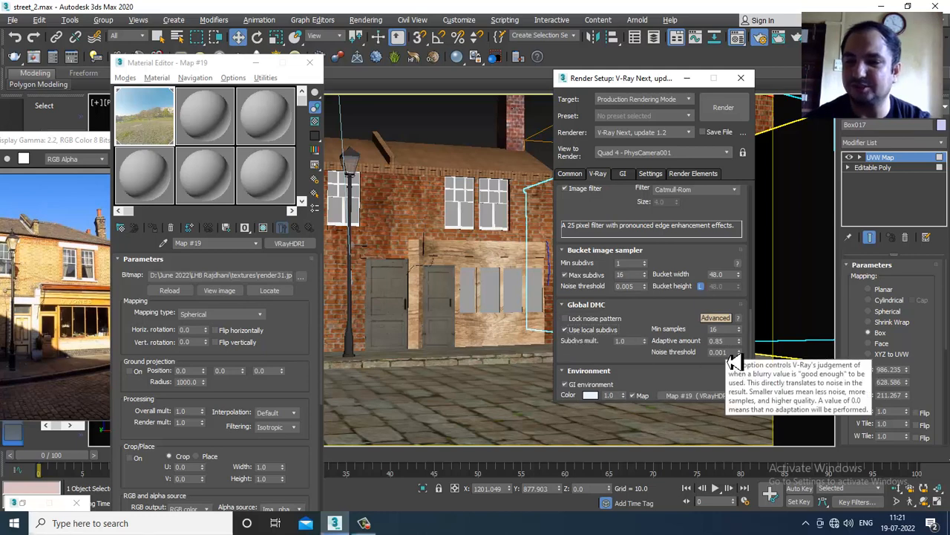
Turn off the reflection/refraction environment override and switch the Exponential color mapping to expert mode
left_click_drag(623, 378, 632, 221)
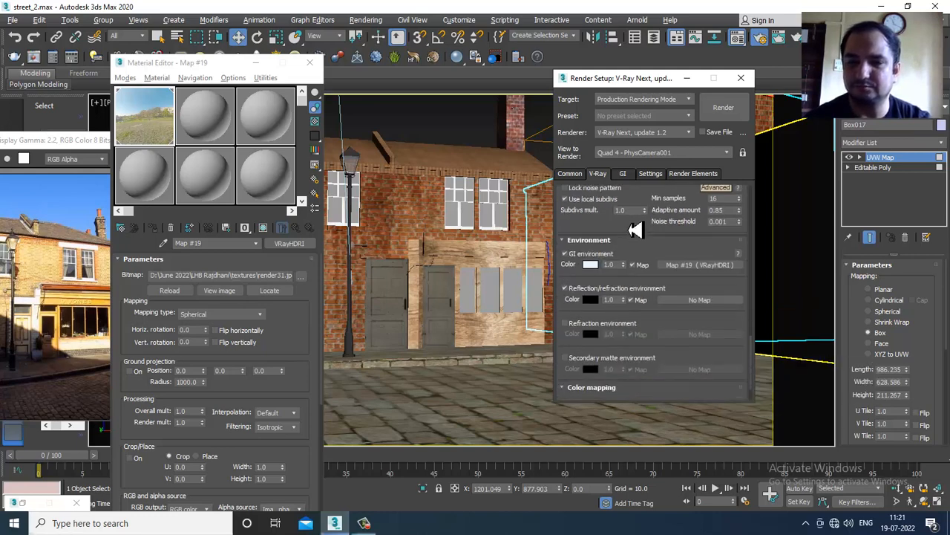
left_click(570, 260)
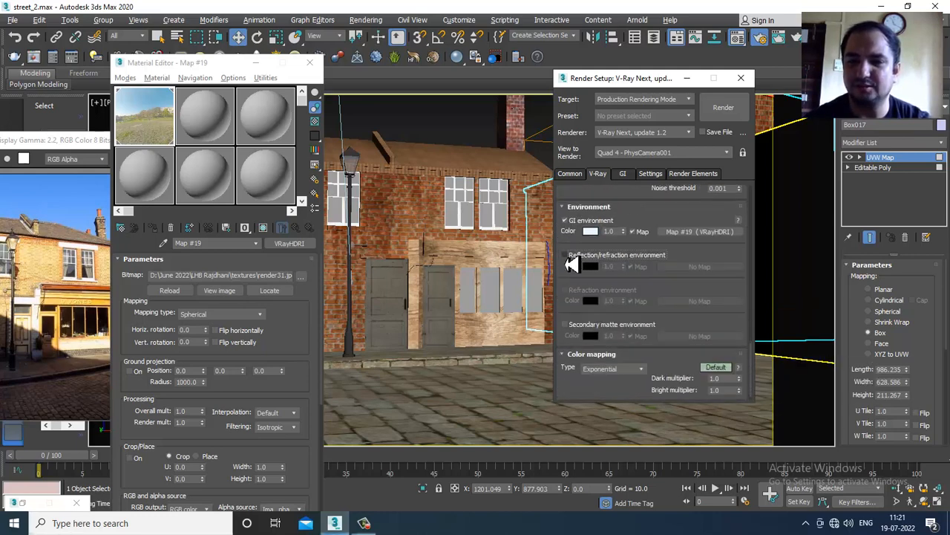
left_click(570, 260)
left_click(571, 260)
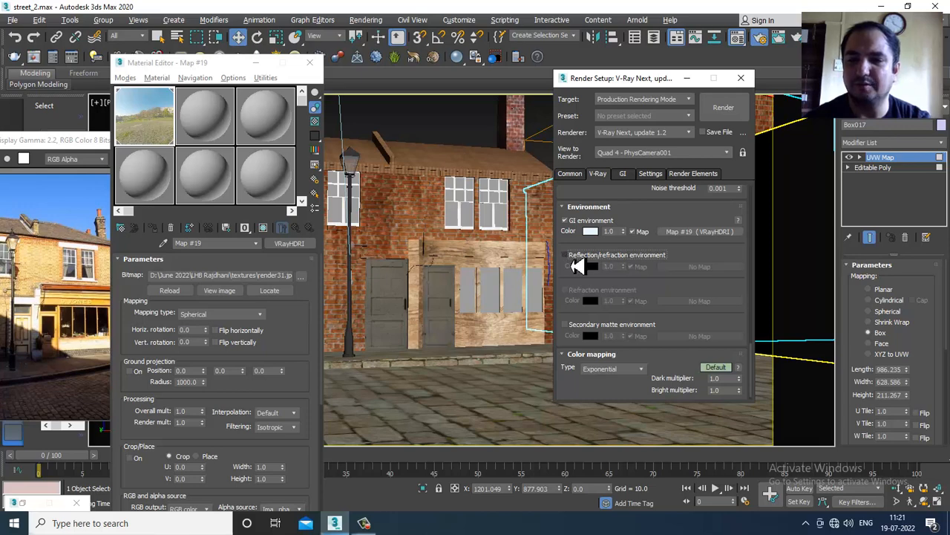
left_click(711, 368)
left_click(640, 369)
left_click(640, 378)
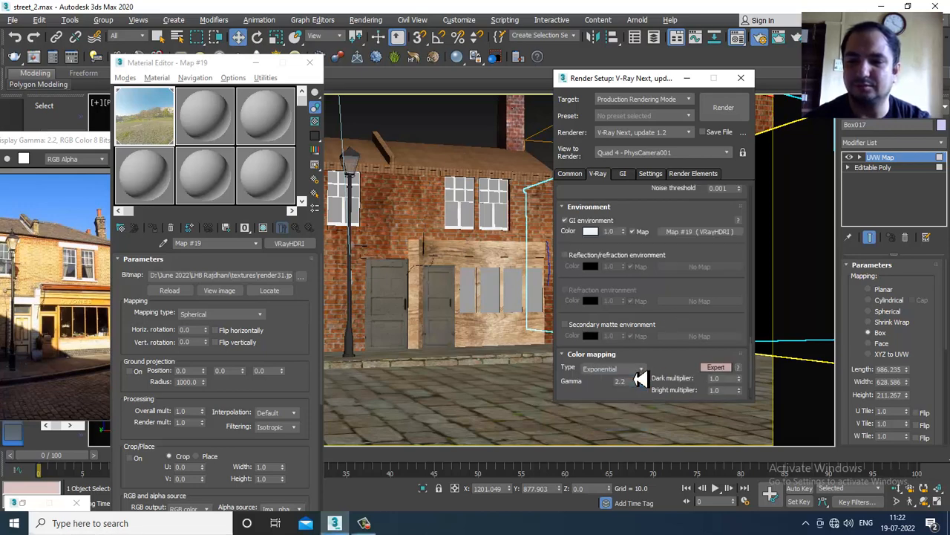
left_click_drag(666, 379, 667, 225)
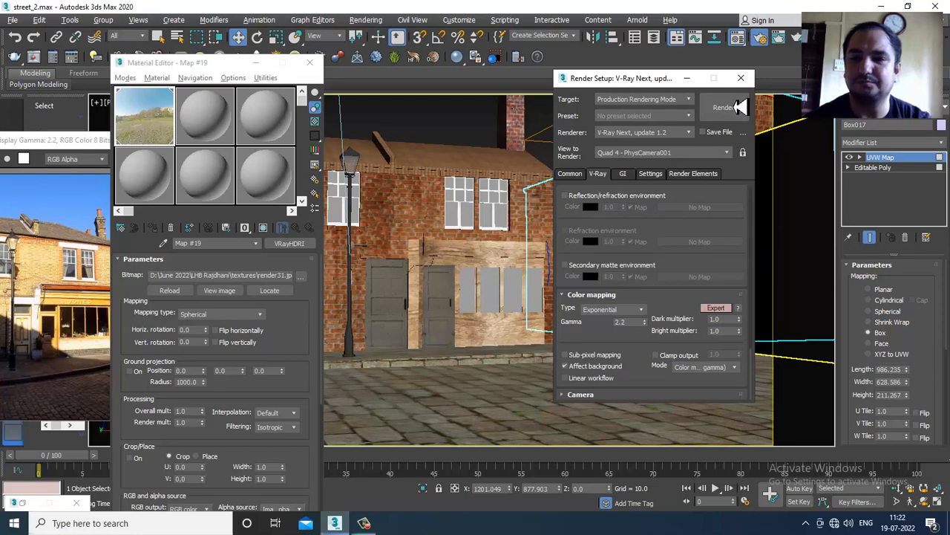
Minimise the render settings and start a new render of the maximised camera view
left_click(687, 78)
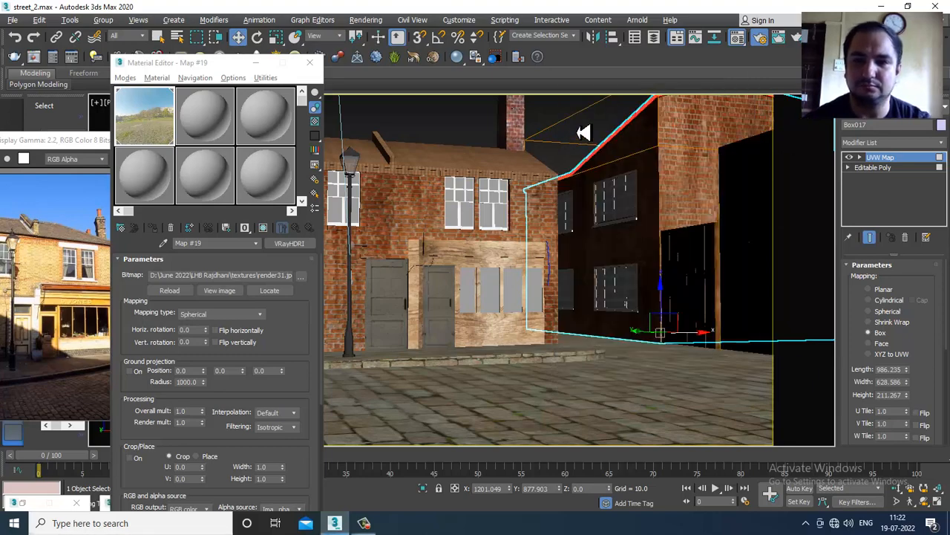
left_click(365, 19)
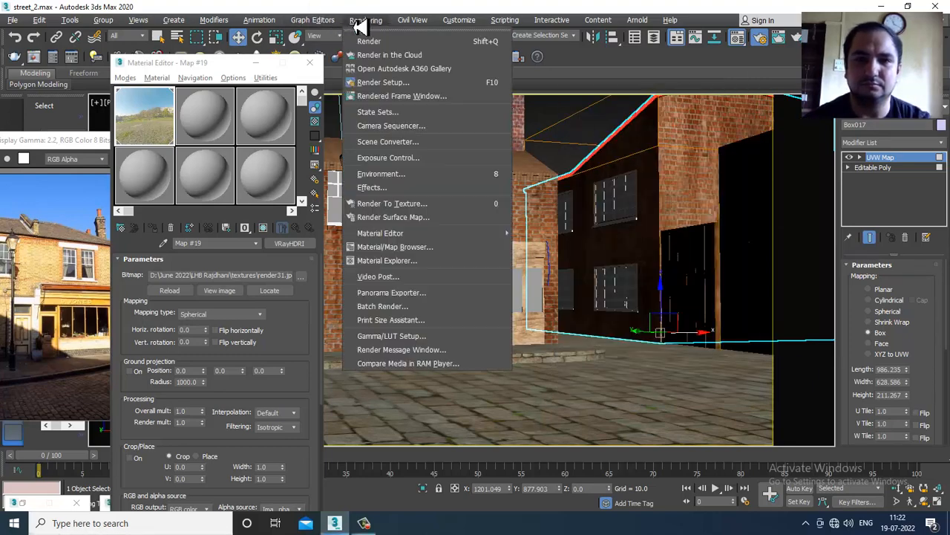
left_click(392, 44)
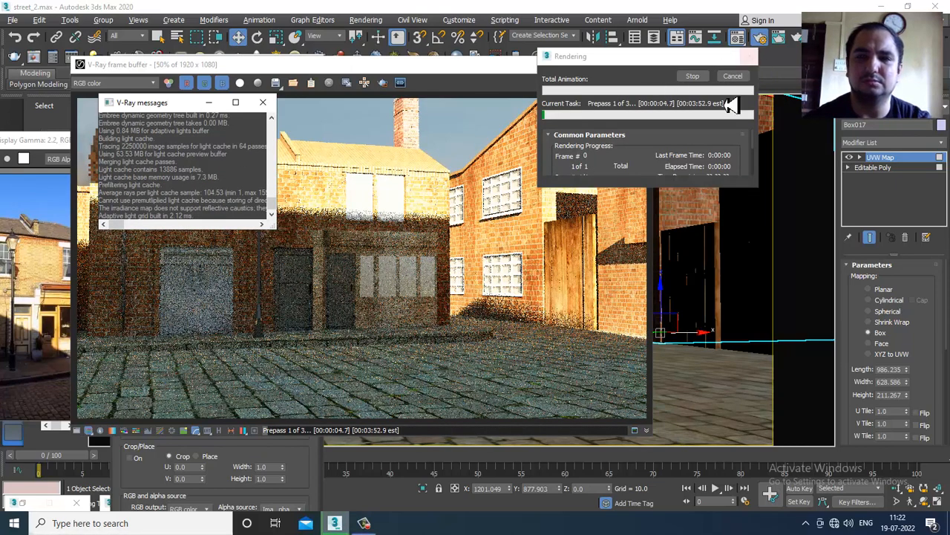
Cancel the running render, look back through the V-Ray messages log, and close the log and frame buffer
left_click(732, 76)
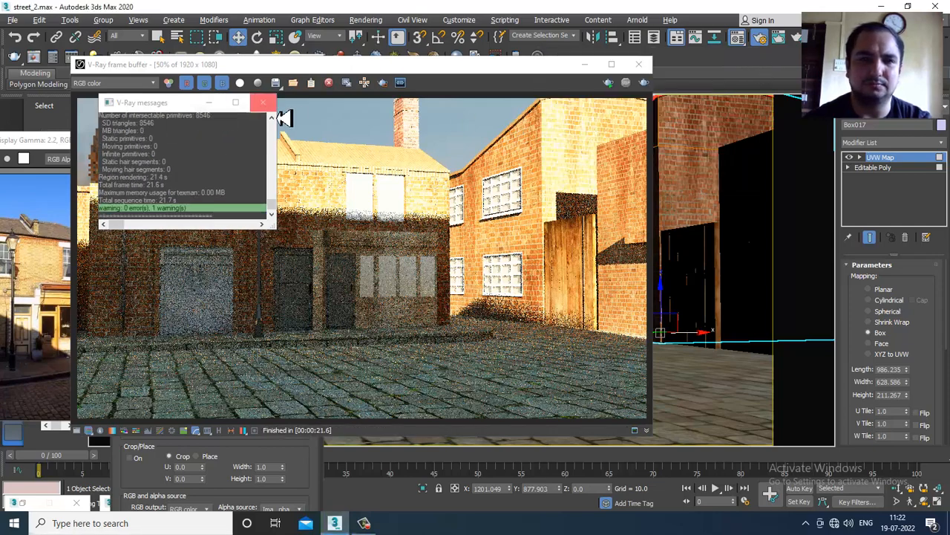
left_click_drag(273, 205, 285, 136)
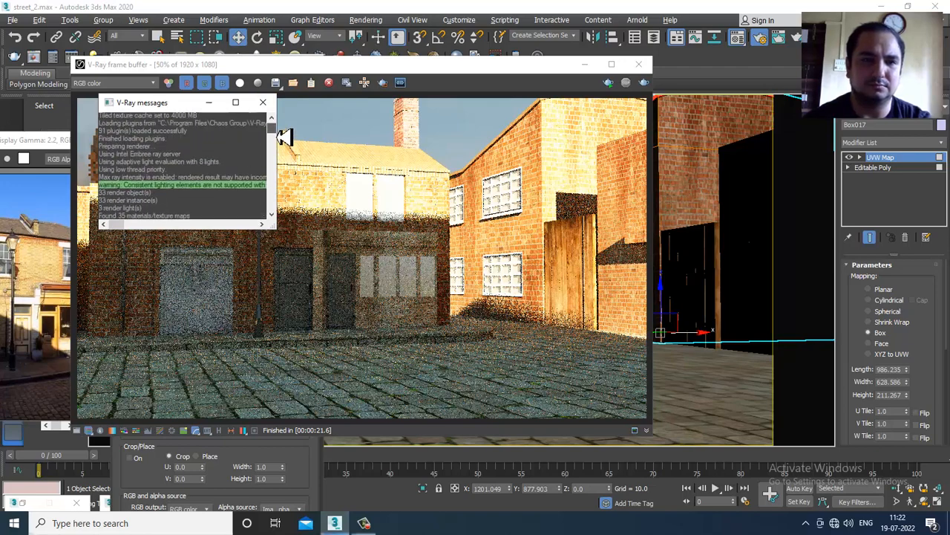
left_click_drag(119, 227, 241, 89)
left_click(263, 102)
left_click(653, 83)
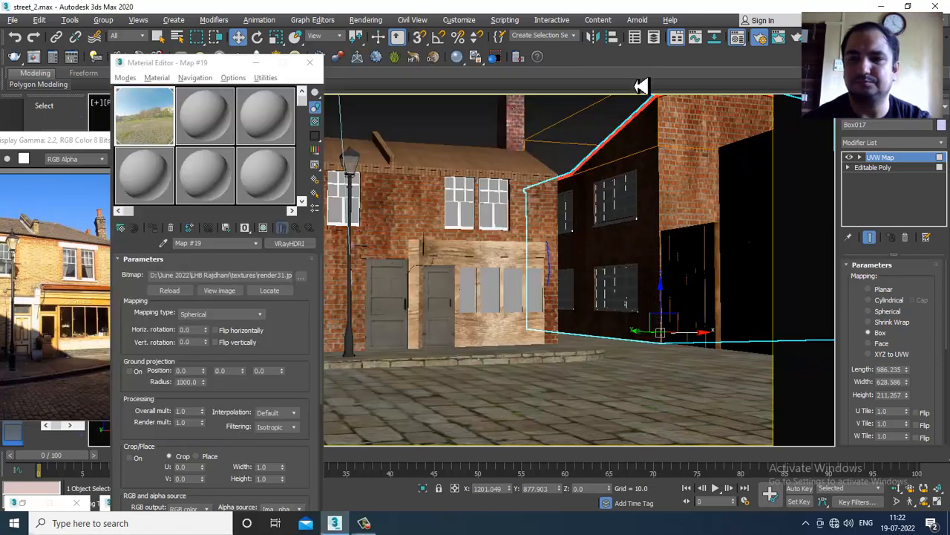
Select the VRaySun light from the four-viewport layout and set its intensity multiplier to 0.05
left_click(375, 20)
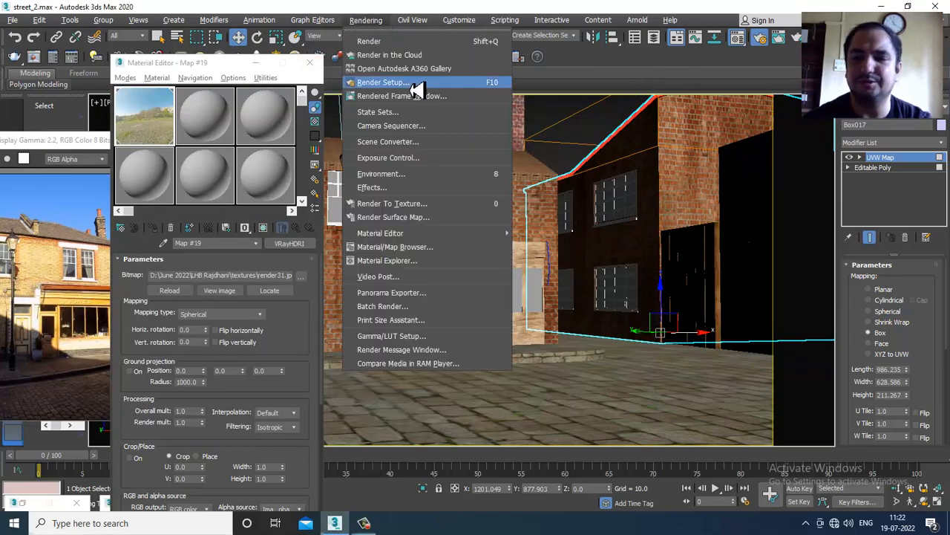
left_click(598, 118)
key("alt+w")
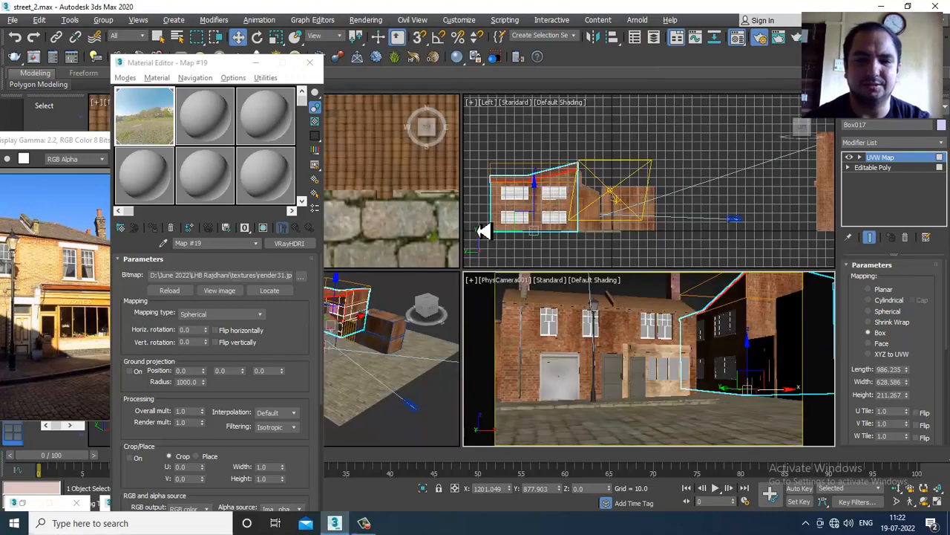
scroll(410, 384, "down", 5)
left_click(440, 379)
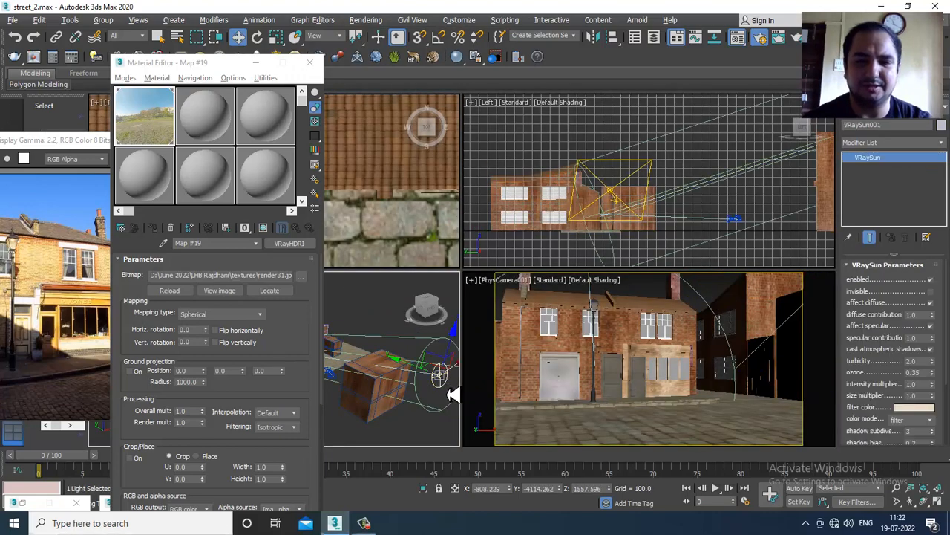
middle_click_drag(447, 395, 419, 395, "alt")
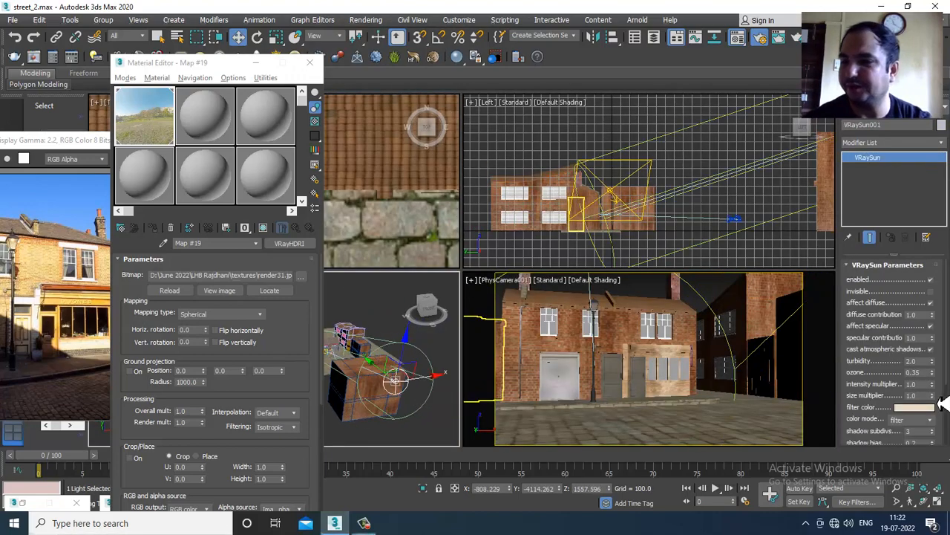
left_click_drag(919, 386, 889, 391)
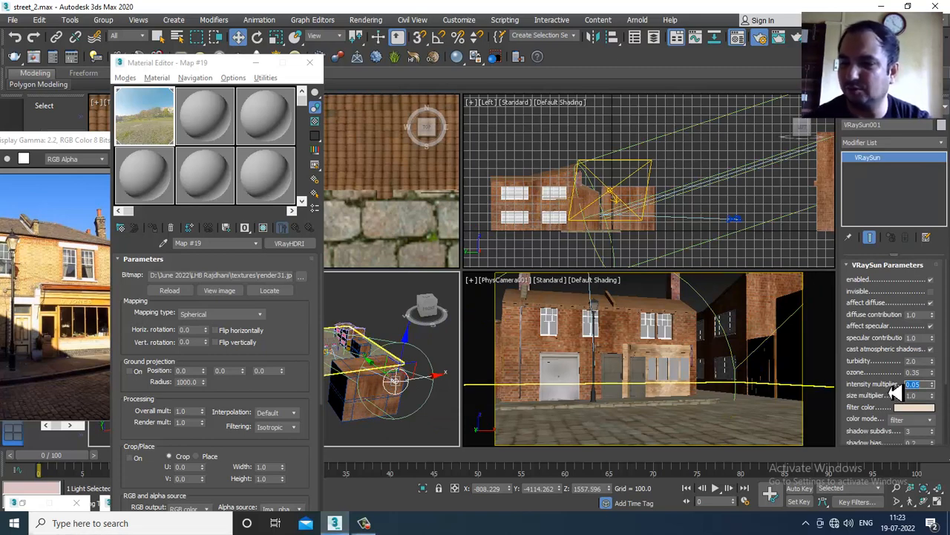
Set the VRaySun's size multiplier to 2.0
left_click_drag(926, 396, 885, 397)
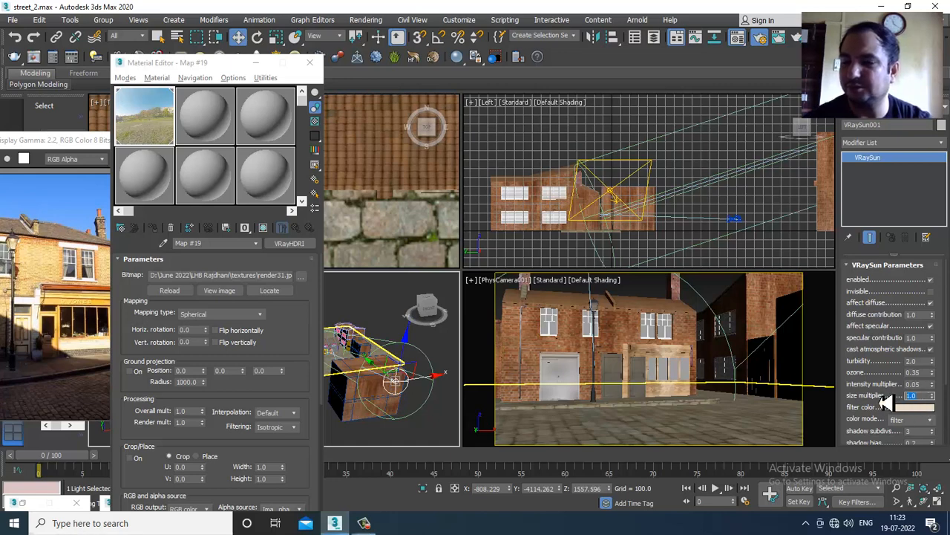
type("2")
key("Return")
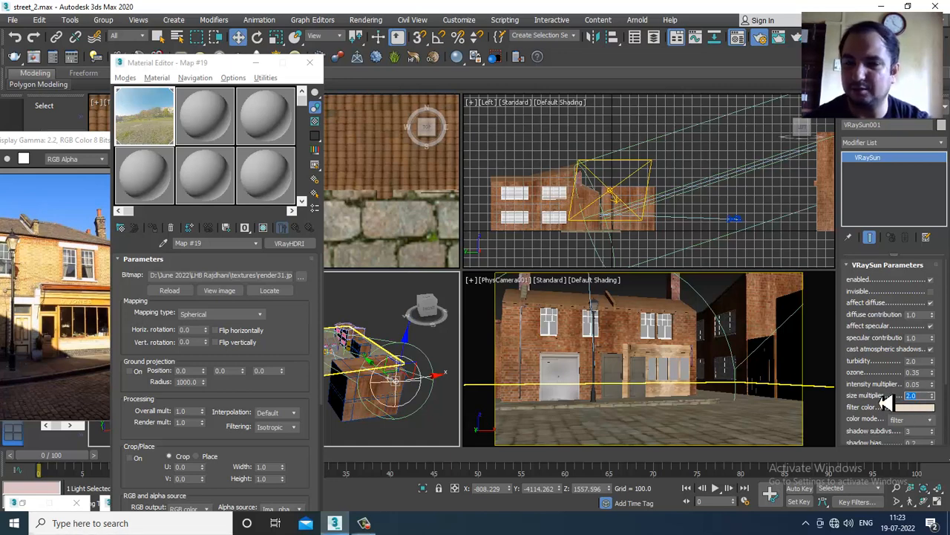
Deselect the VRaySun and start a test render of the PhysCamera001 view
type("1")
key("Return")
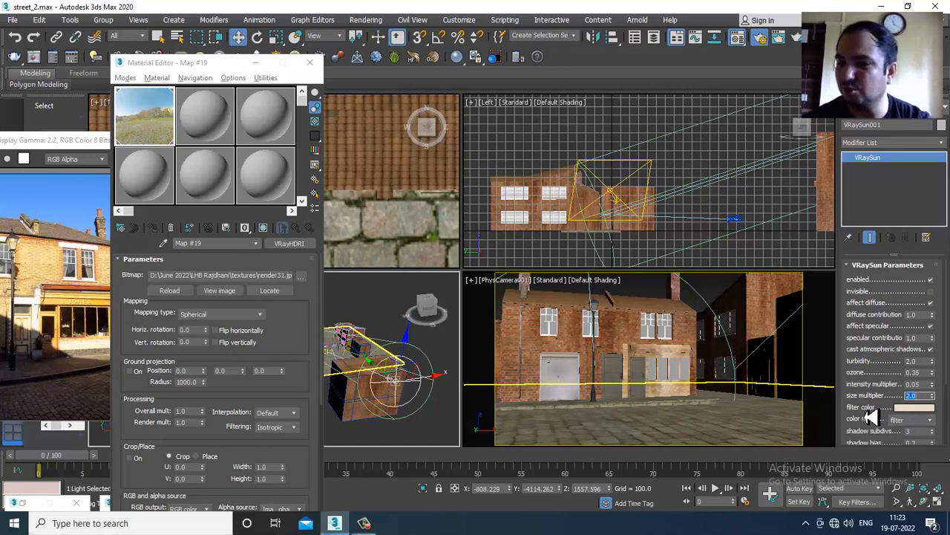
left_click_drag(867, 416, 872, 312)
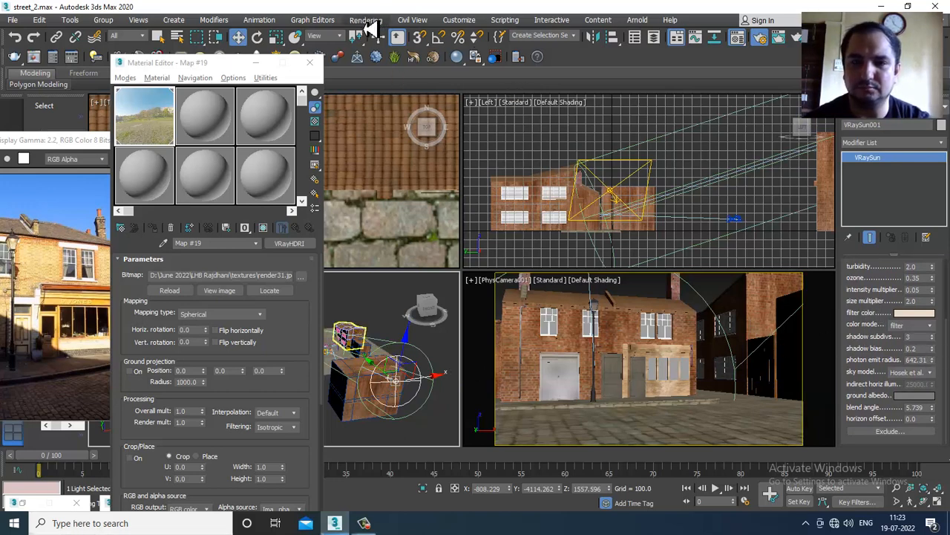
left_click(711, 293)
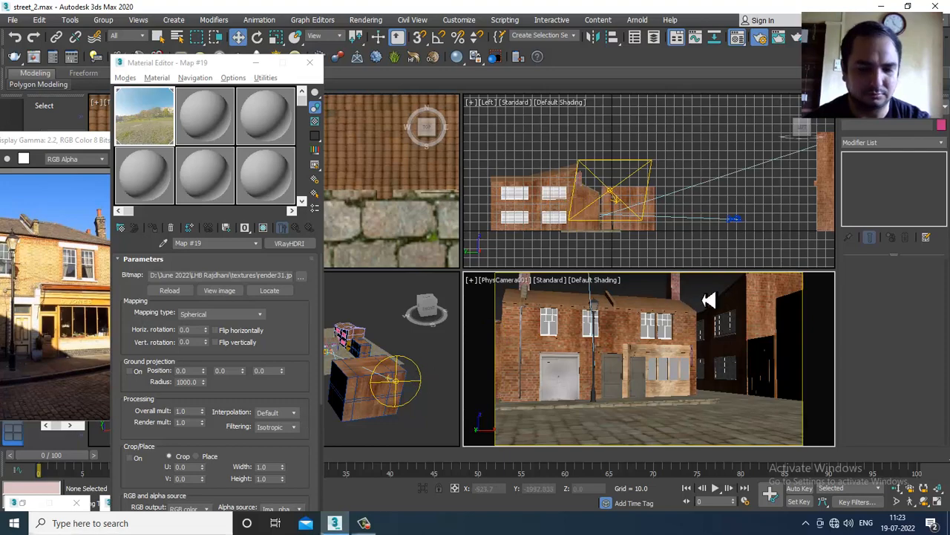
key("shift+q")
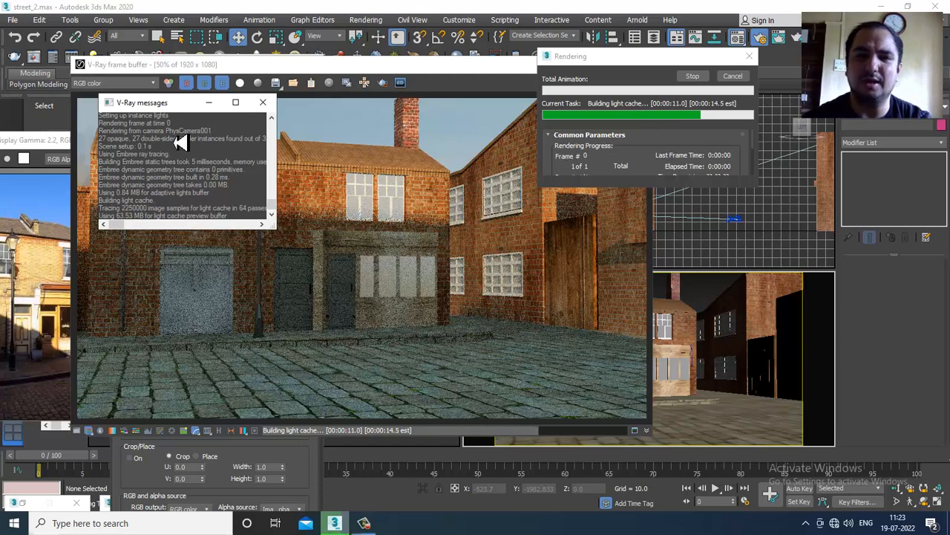
Stop the test render and close the frame buffer, V-Ray messages log and Material Editor
left_click(264, 104)
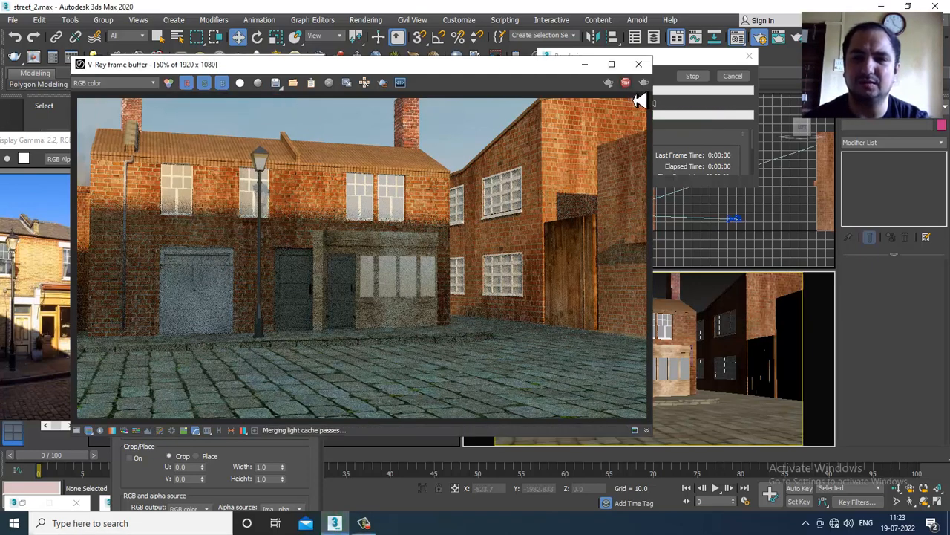
left_click(653, 80)
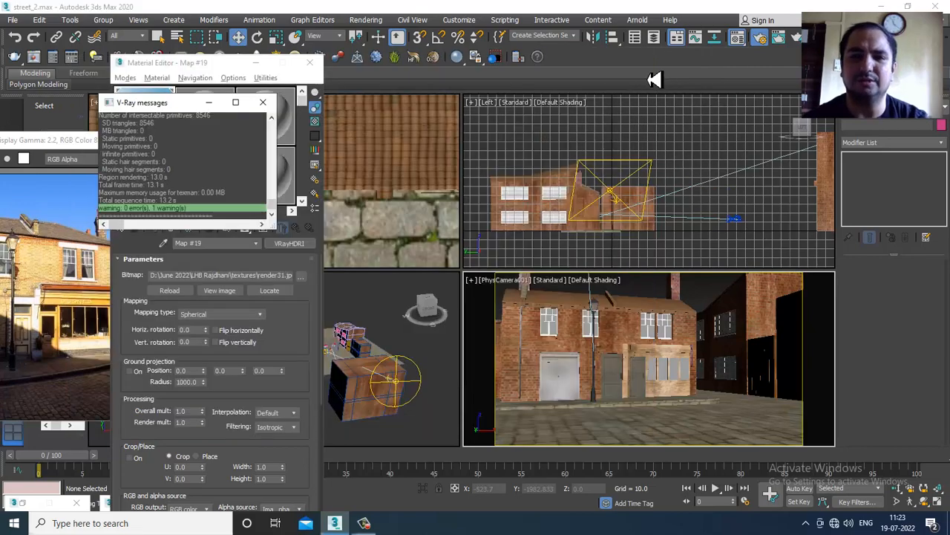
left_click(263, 102)
left_click(311, 65)
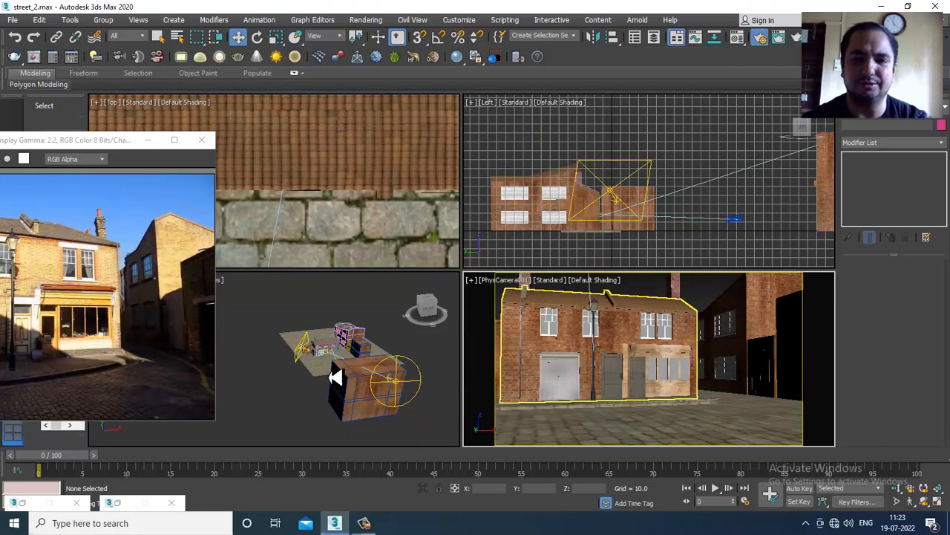
Select the VRayLight plane in the perspective view and set its multiplier to 2.0
middle_click_drag(277, 348, 375, 340, "alt")
left_click(335, 374)
scroll(335, 374, "up", 4)
middle_click_drag(375, 341, 382, 363)
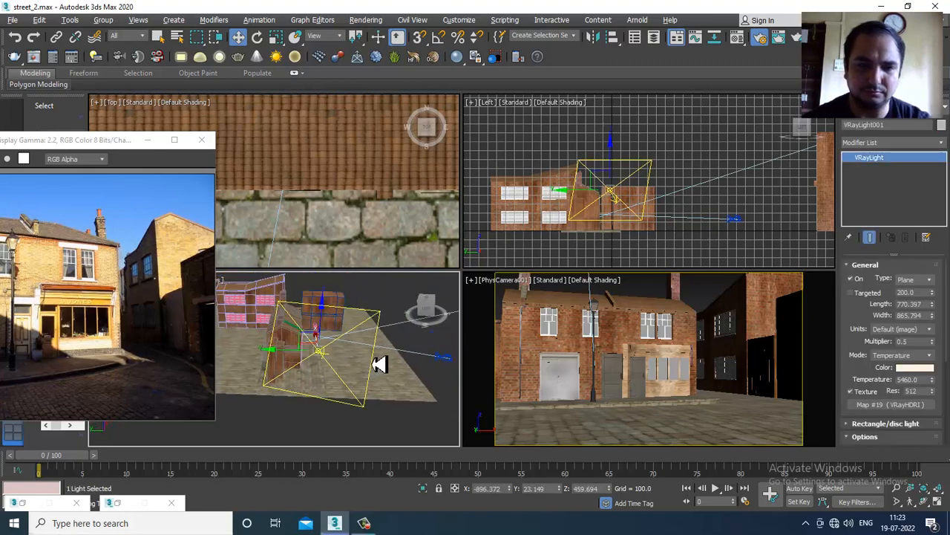
left_click_drag(920, 343, 854, 344)
type("2")
key("Return")
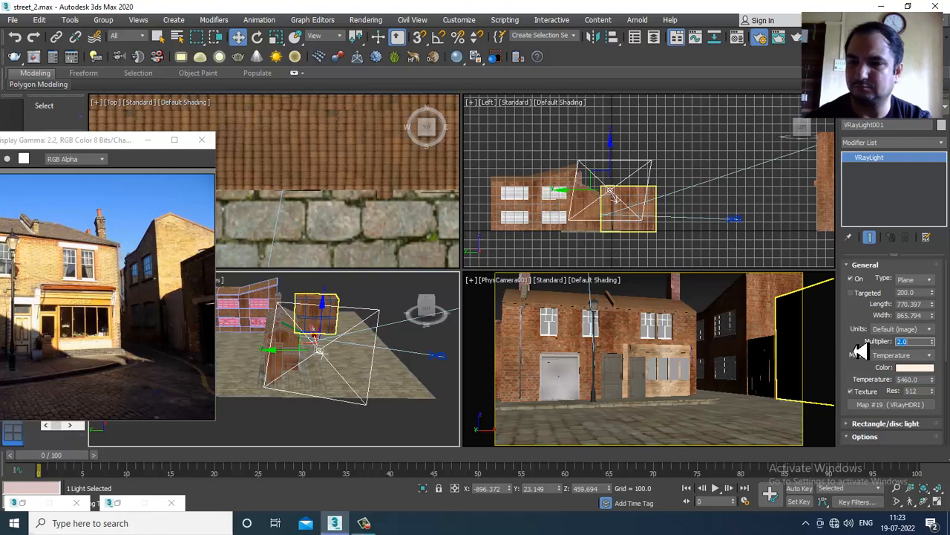
Start V-Ray IPR in the PhysCamera001 viewport and look back through the V-Ray messages log
left_click(553, 281)
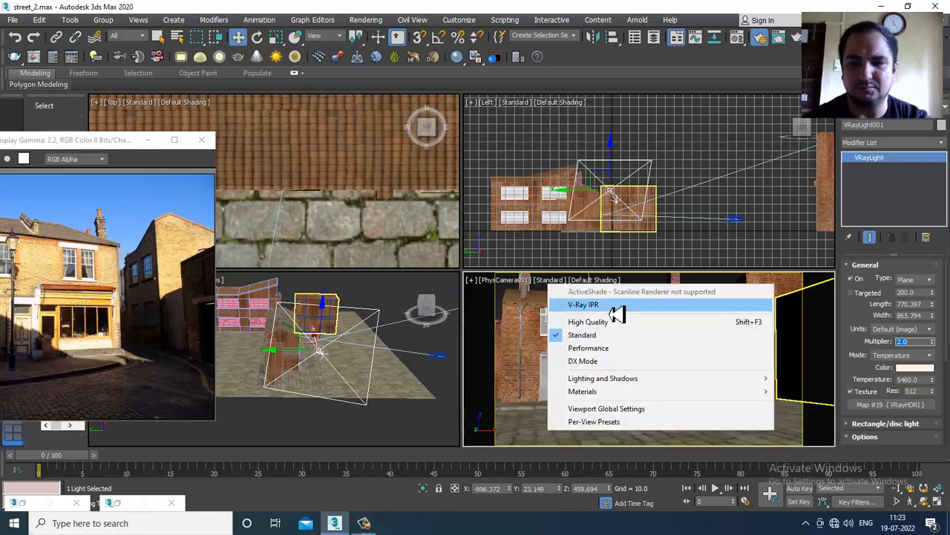
left_click(584, 305)
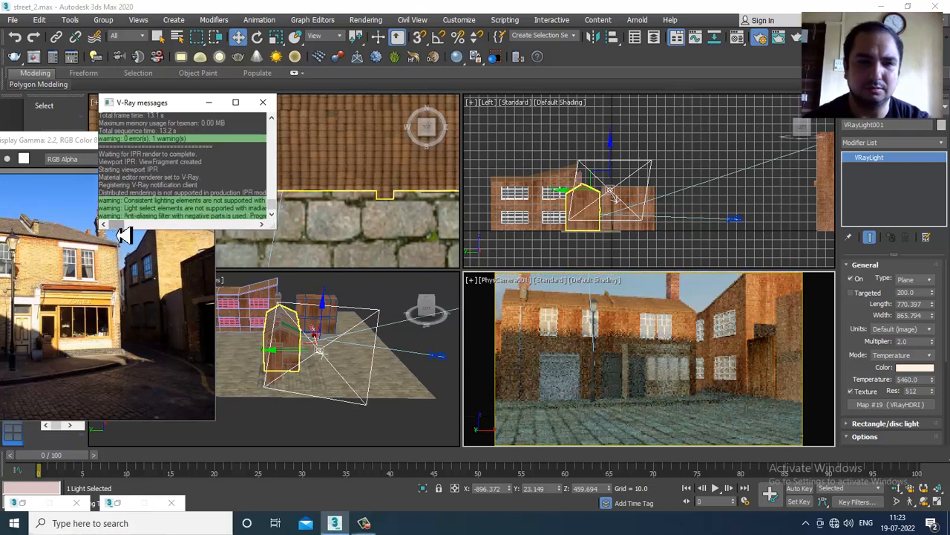
mouse_move(116, 225)
left_mouse_down()
mouse_move(134, 225)
mouse_move(109, 226)
left_mouse_up()
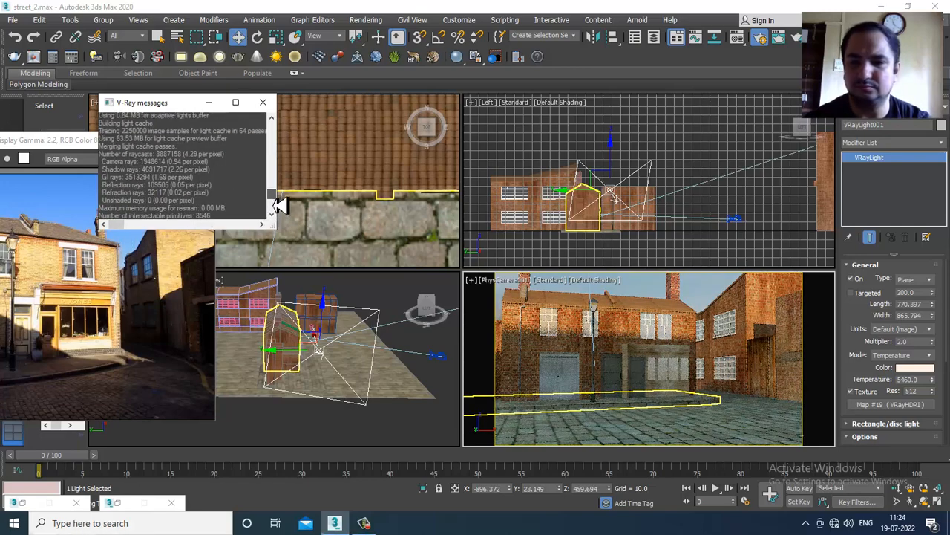
left_click(572, 389)
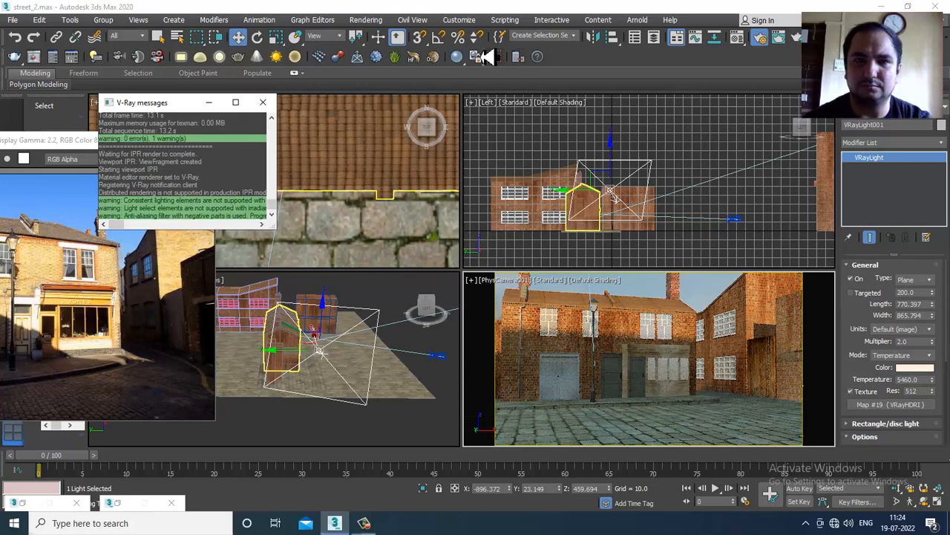
Open Render Setup and place its window clear of the camera viewport
left_click(377, 22)
left_click(404, 83)
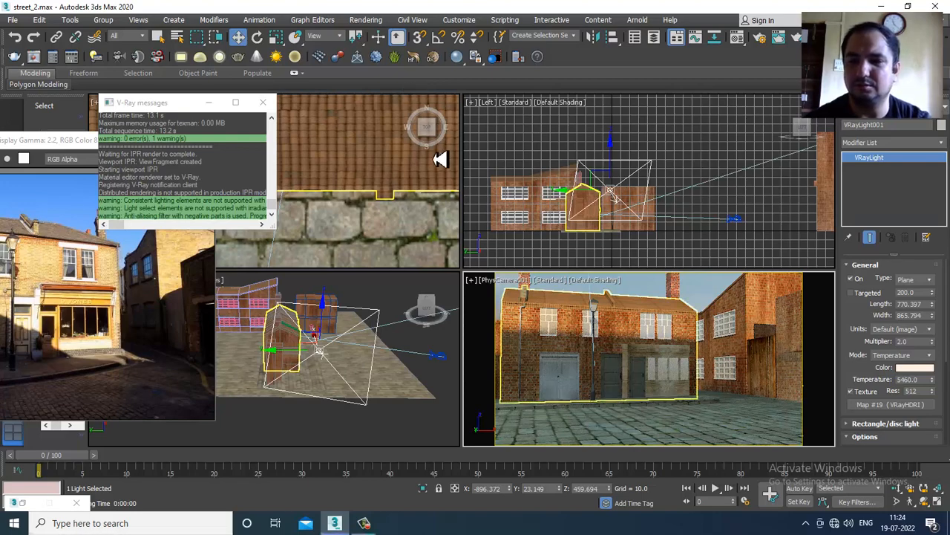
left_click(366, 20)
left_click(395, 86)
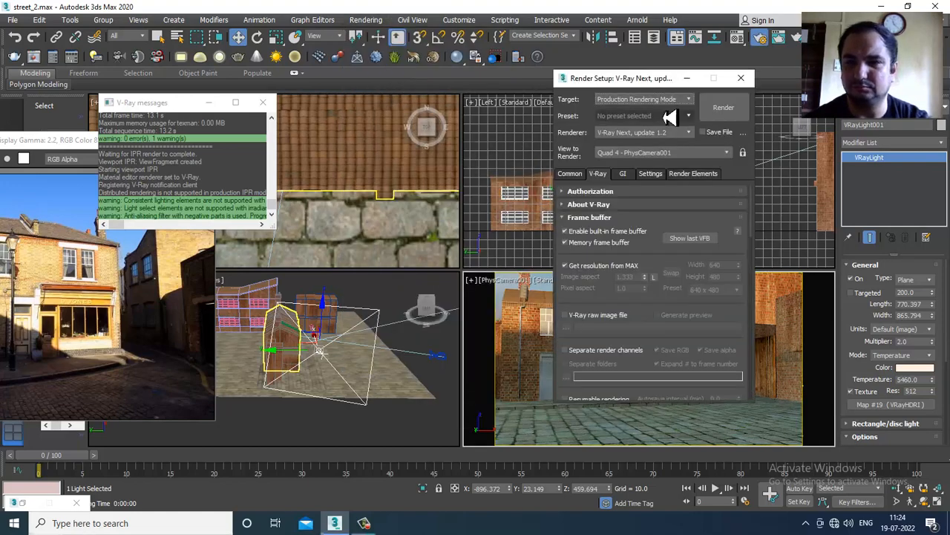
left_click_drag(637, 83, 270, 78)
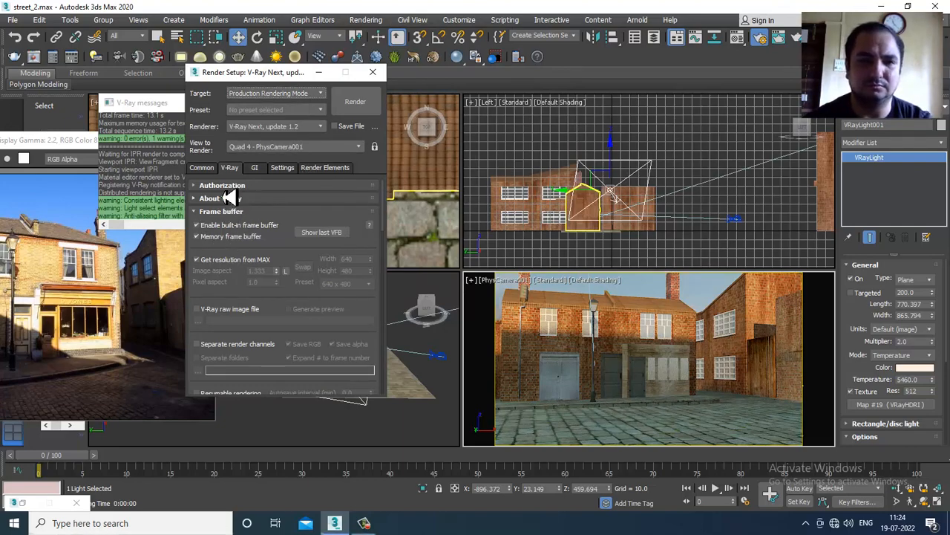
Review the V-Ray render settings and set the Global DMC min samples to 32
left_click(207, 170)
left_click(235, 169)
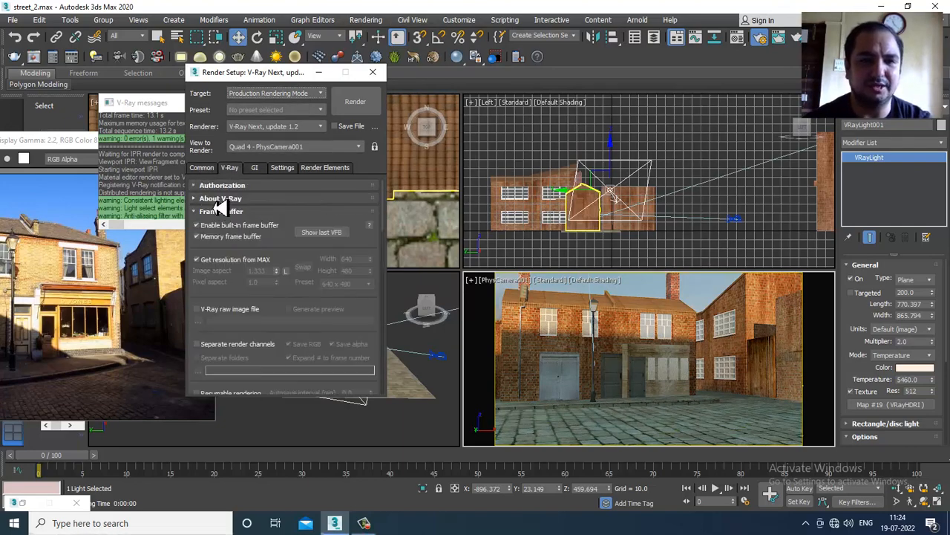
left_click(216, 199)
left_click(219, 358)
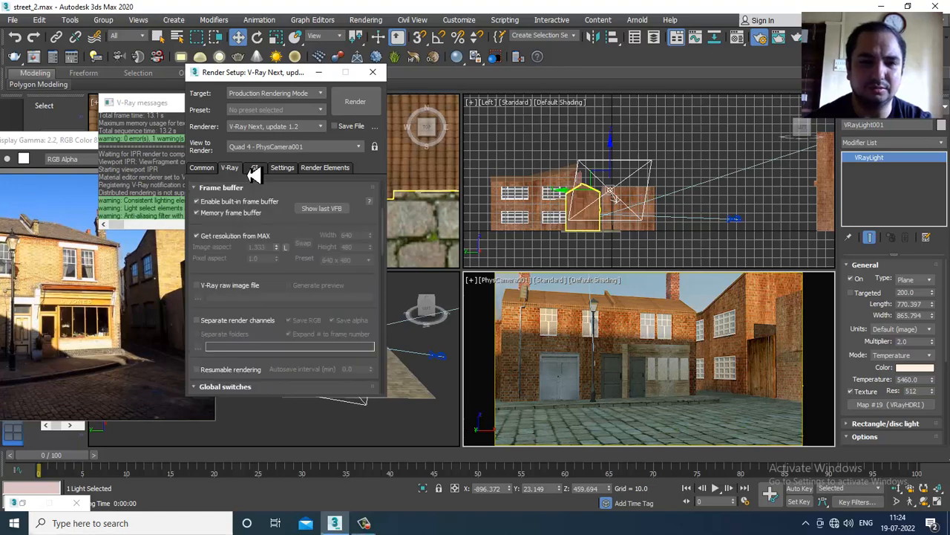
left_click(260, 387)
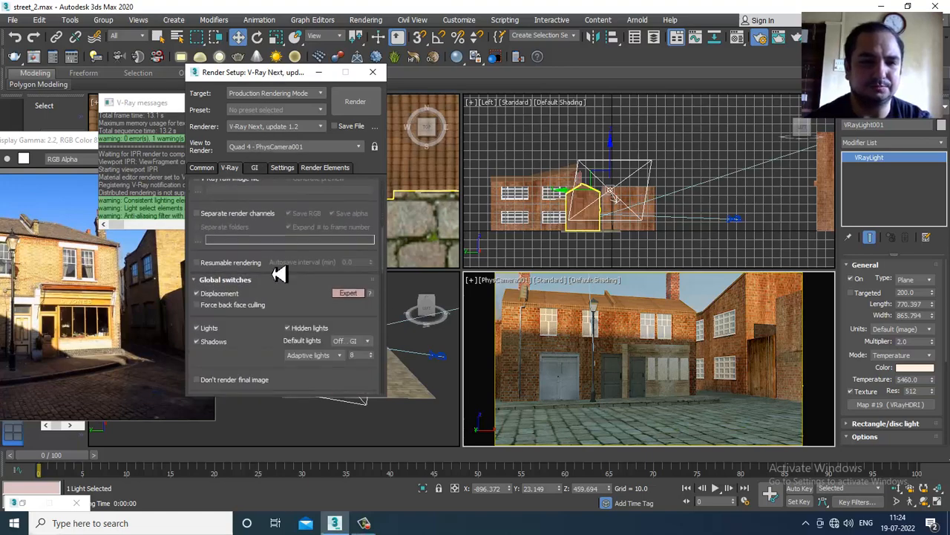
left_click_drag(296, 300, 316, 109)
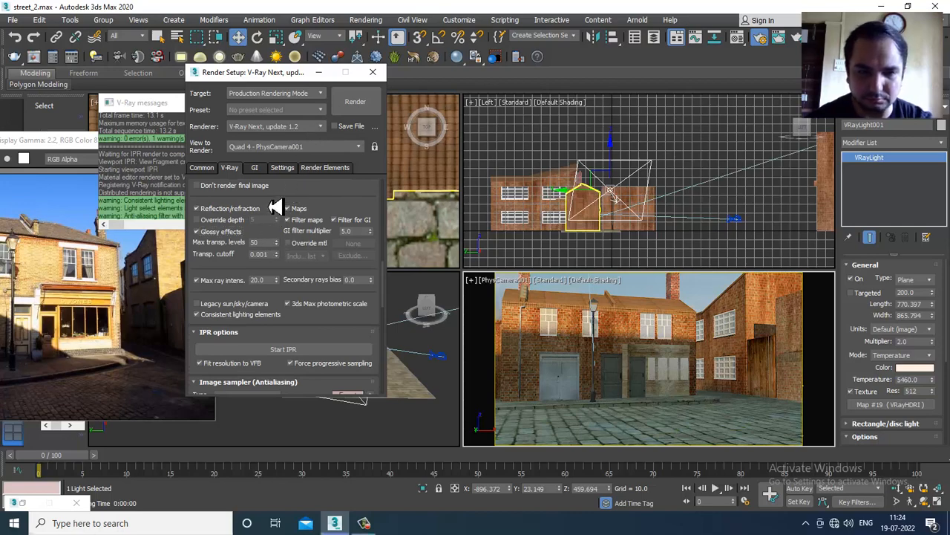
left_click_drag(250, 299, 275, 141)
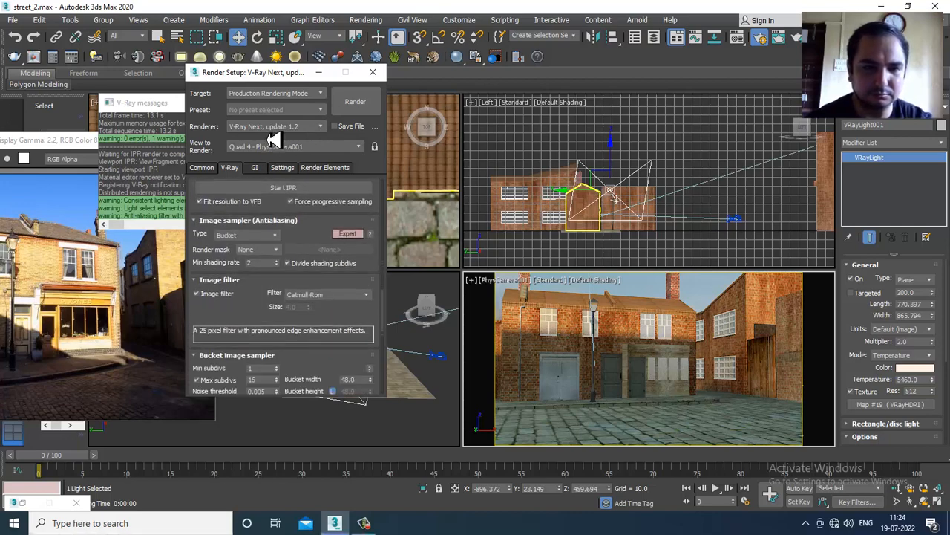
scroll(265, 290, "down", 2)
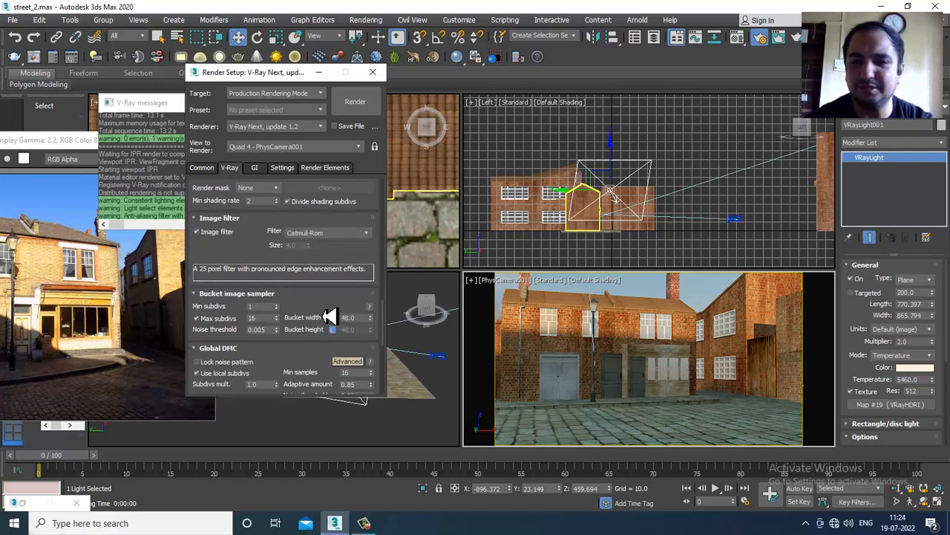
left_click_drag(339, 314, 340, 201)
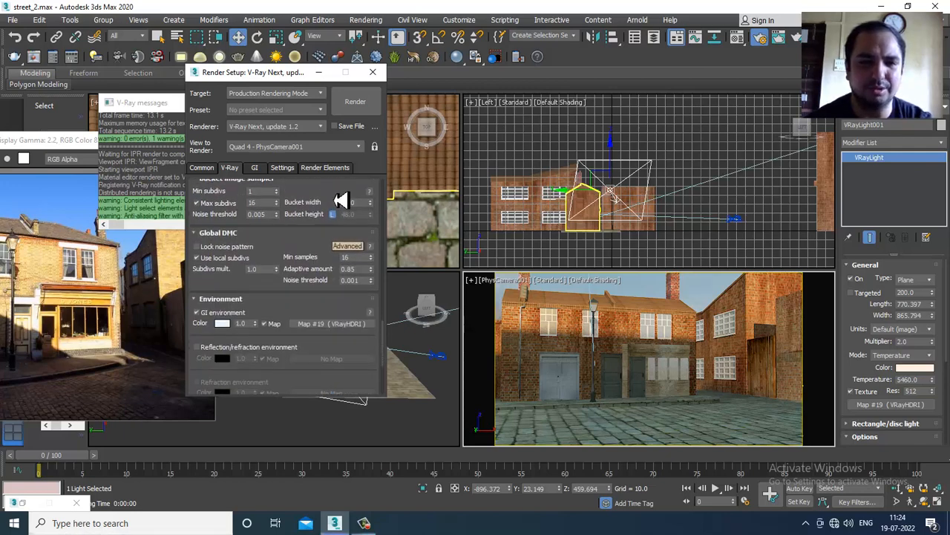
left_click_drag(357, 258, 325, 263)
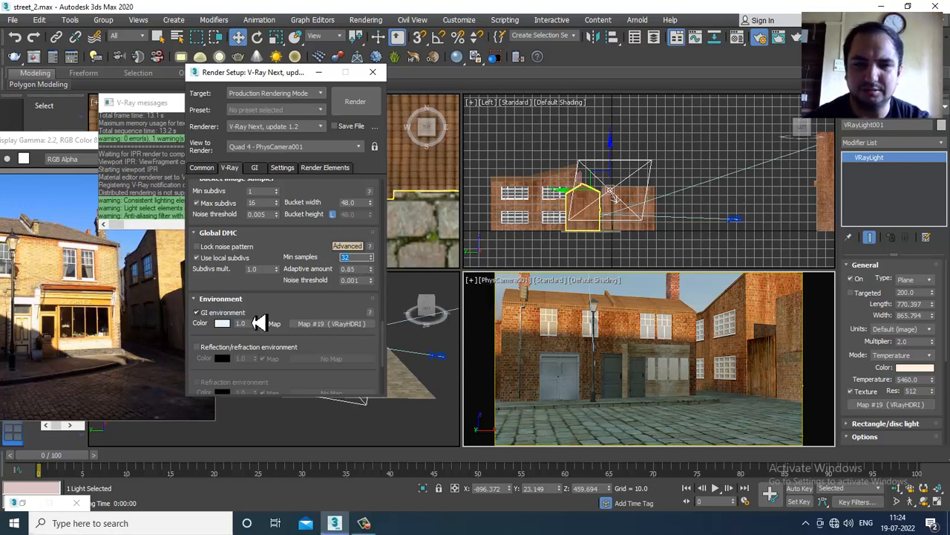
Try enabling the reflection/refraction environment override and switch it off again
left_click_drag(297, 312, 306, 197)
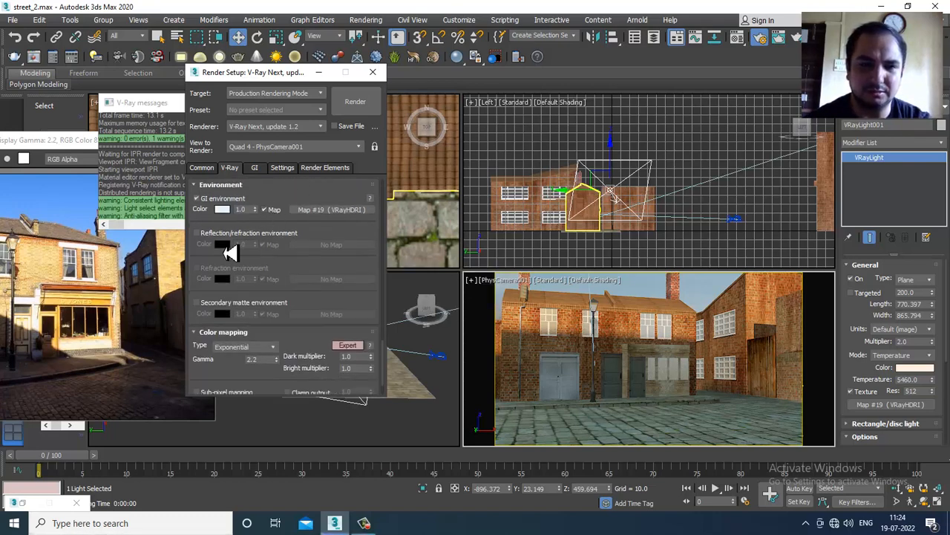
left_click(201, 235)
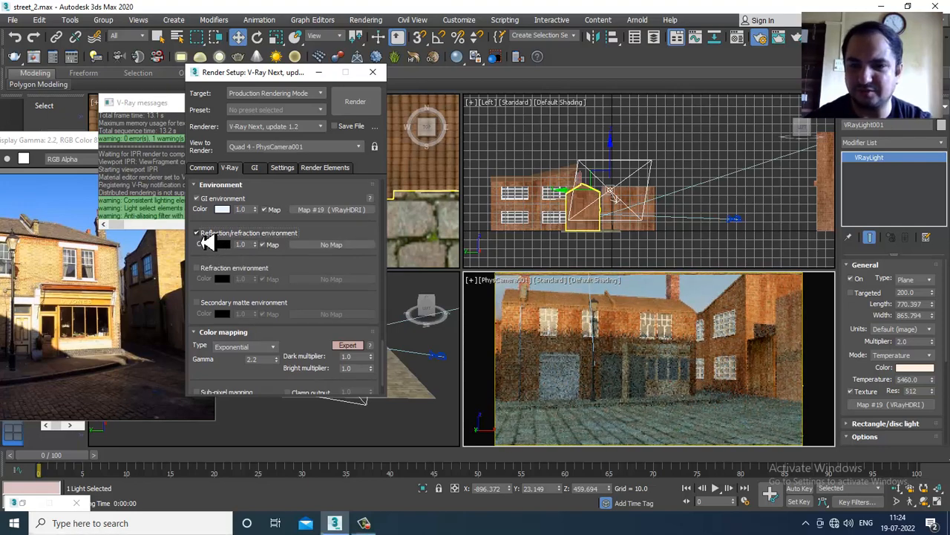
left_click(201, 235)
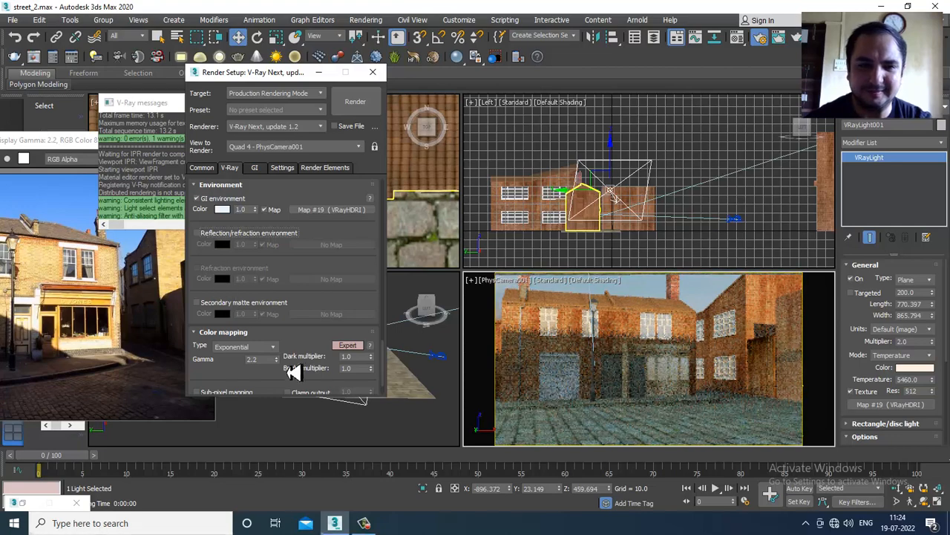
Try the Linear multiply color mapping type and return it to Exponential
scroll(317, 305, "down", 2)
left_click(347, 305)
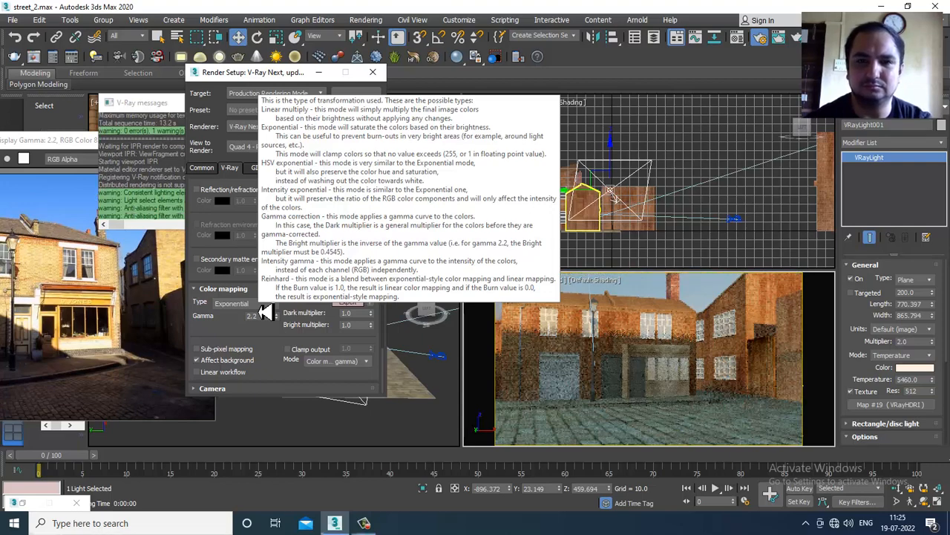
left_click(263, 305)
left_click(257, 315)
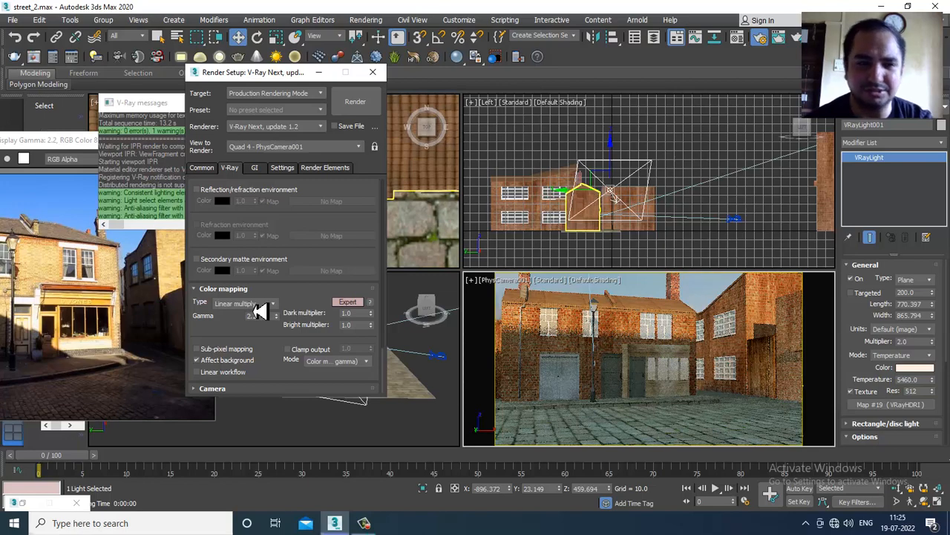
left_click(256, 306)
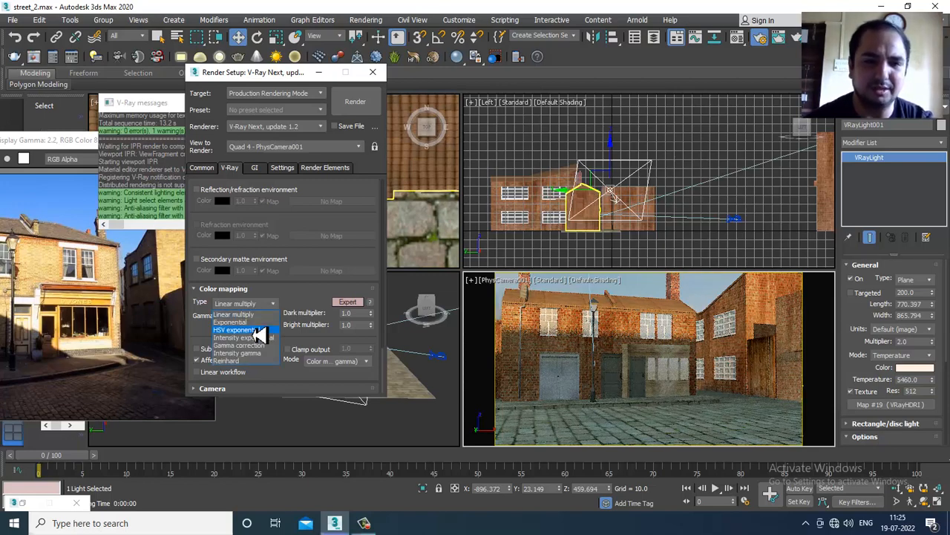
left_click(238, 321)
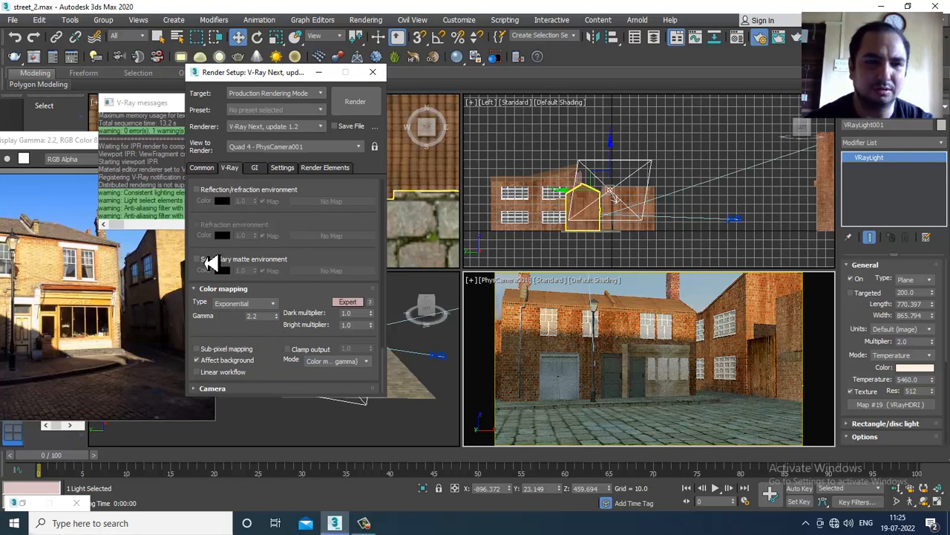
Move Render Setup away from the V-Ray messages log and enlarge the log to read its warnings
left_click_drag(243, 72, 297, 74)
left_click_drag(325, 83, 503, 83)
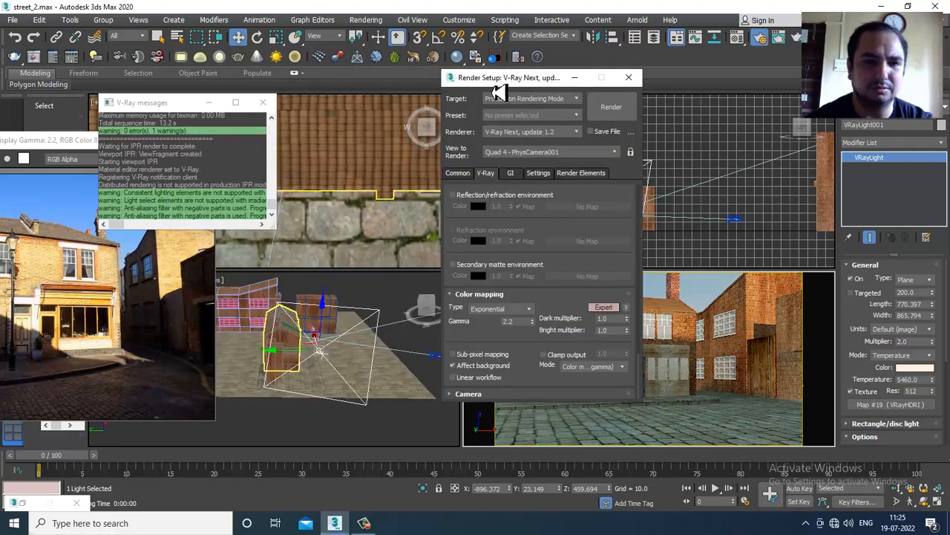
left_click_drag(282, 242, 380, 317)
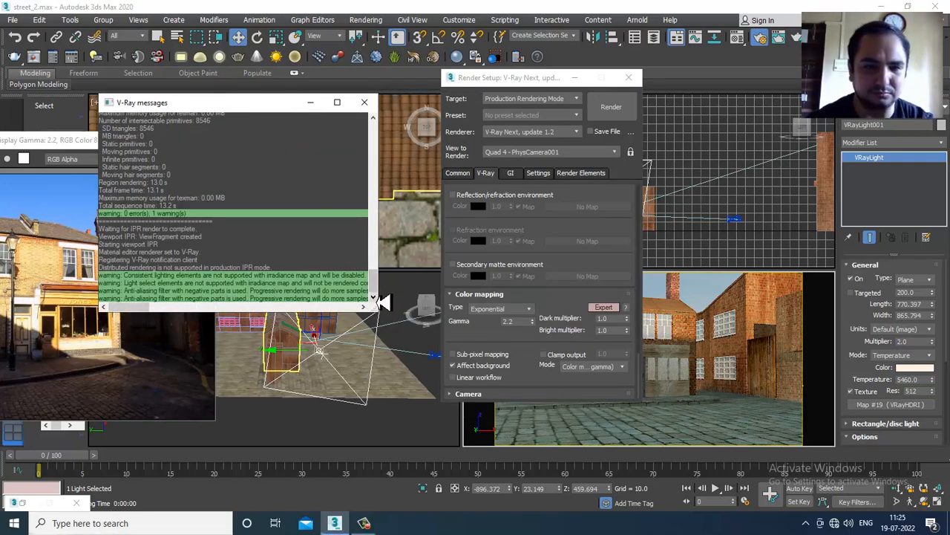
left_click(370, 523)
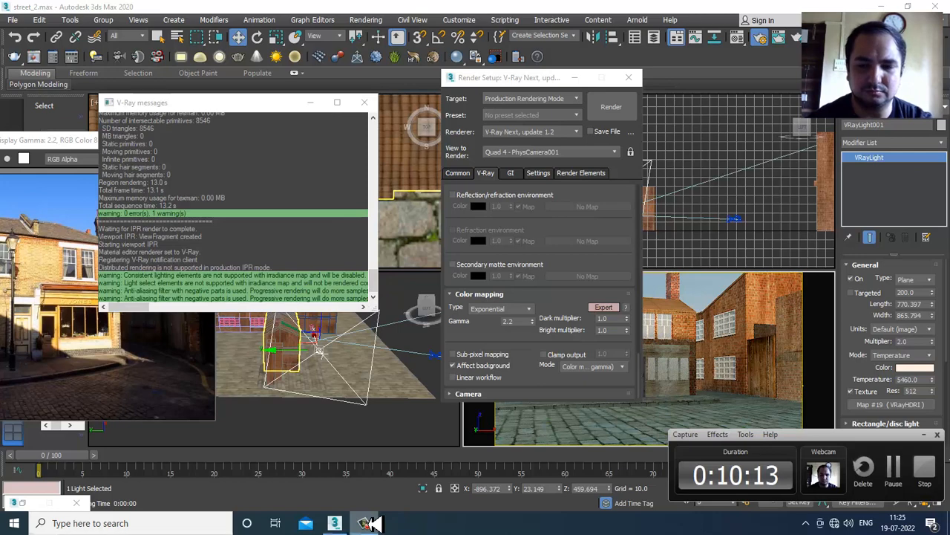
left_click(370, 523)
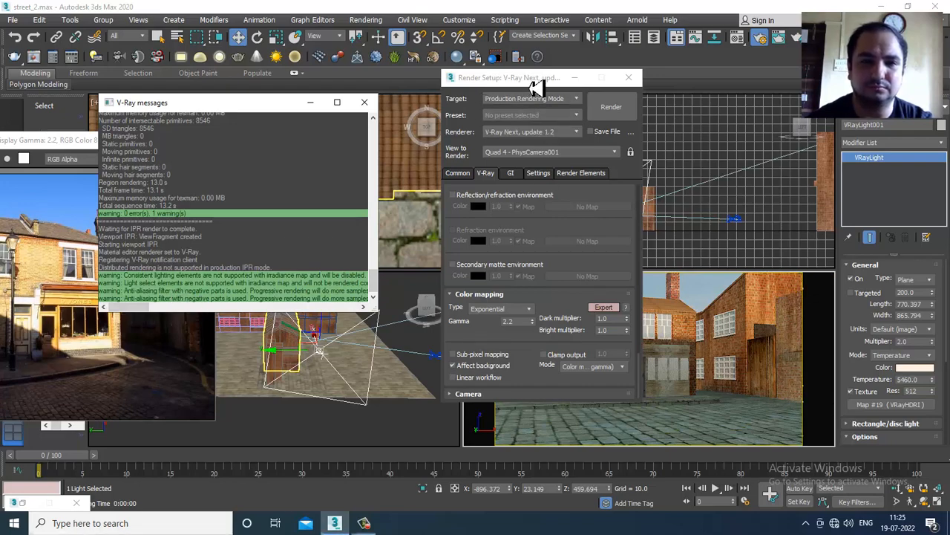
Try Brute force as the primary global illumination engine and return it to Irradiance map
left_click_drag(535, 85, 265, 81)
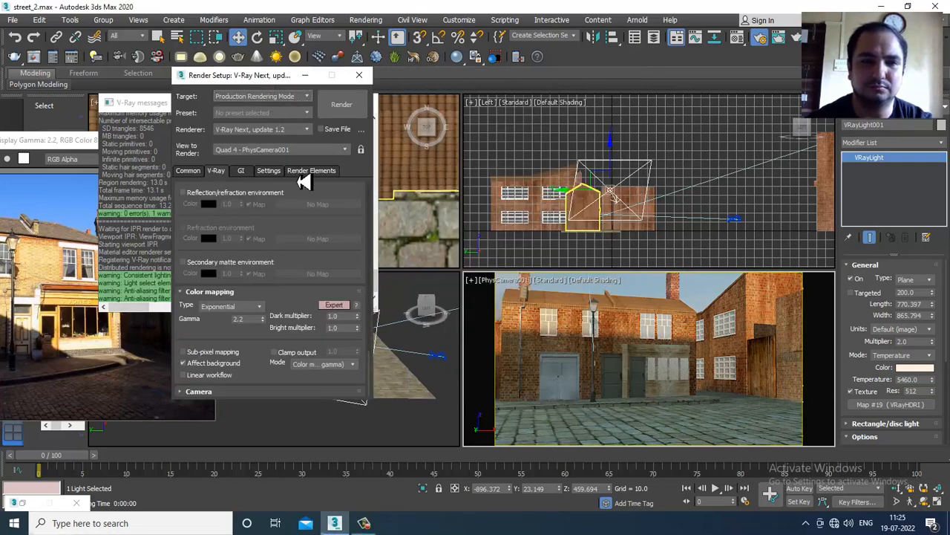
left_click(242, 171)
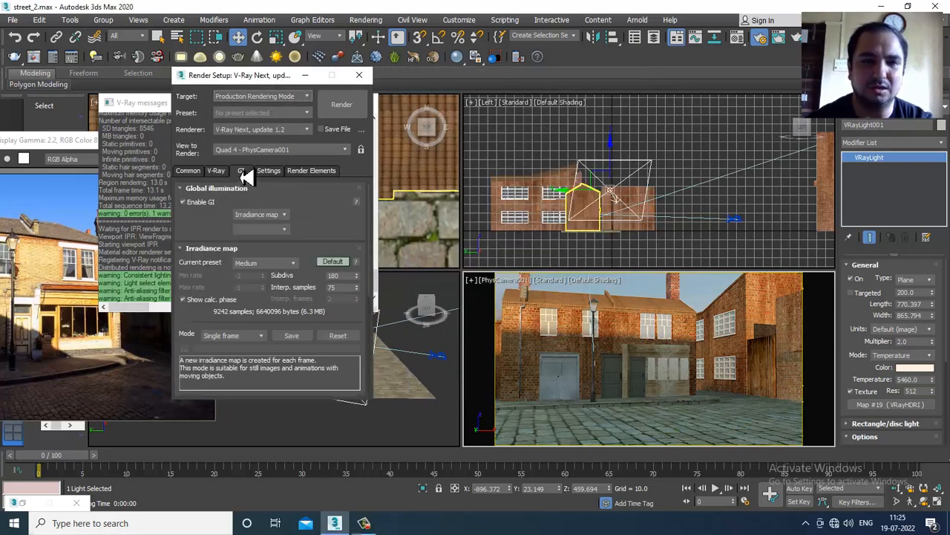
left_click(274, 217)
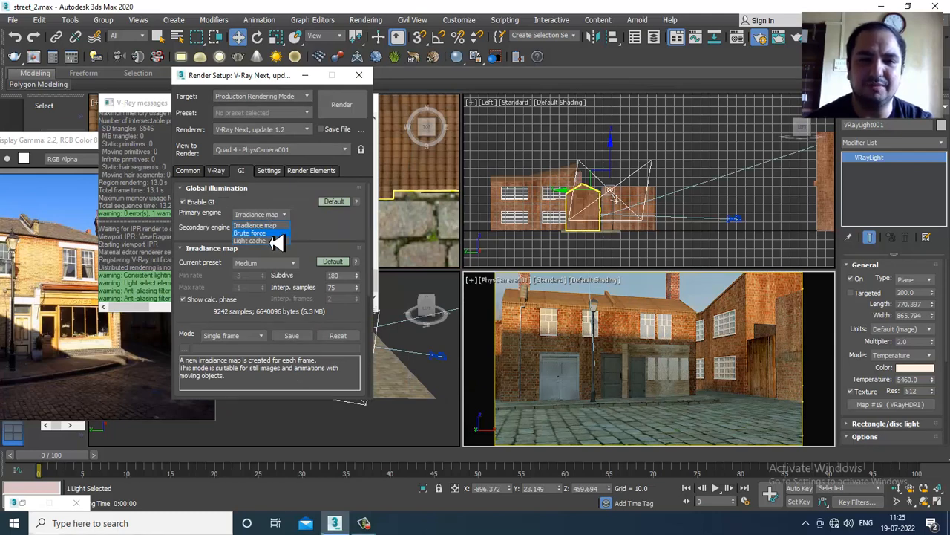
left_click(272, 235)
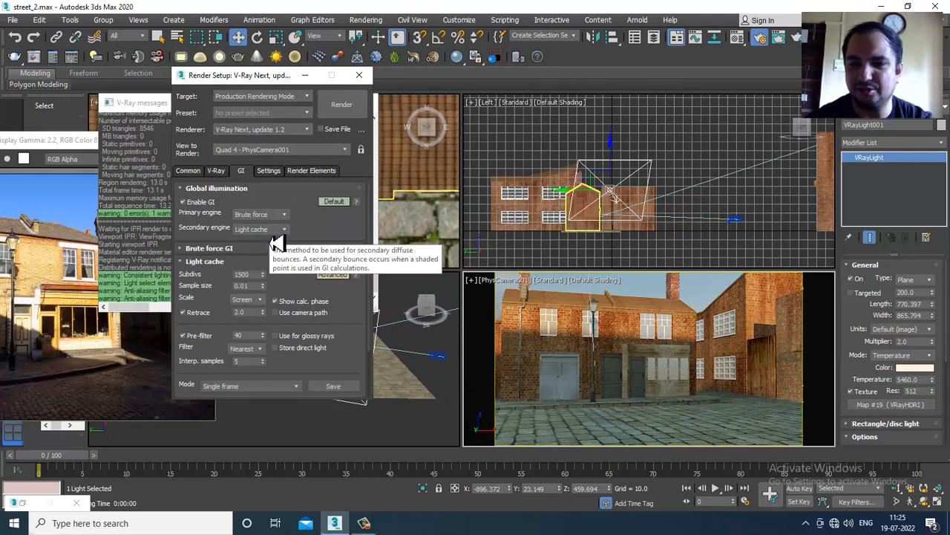
left_click(626, 297)
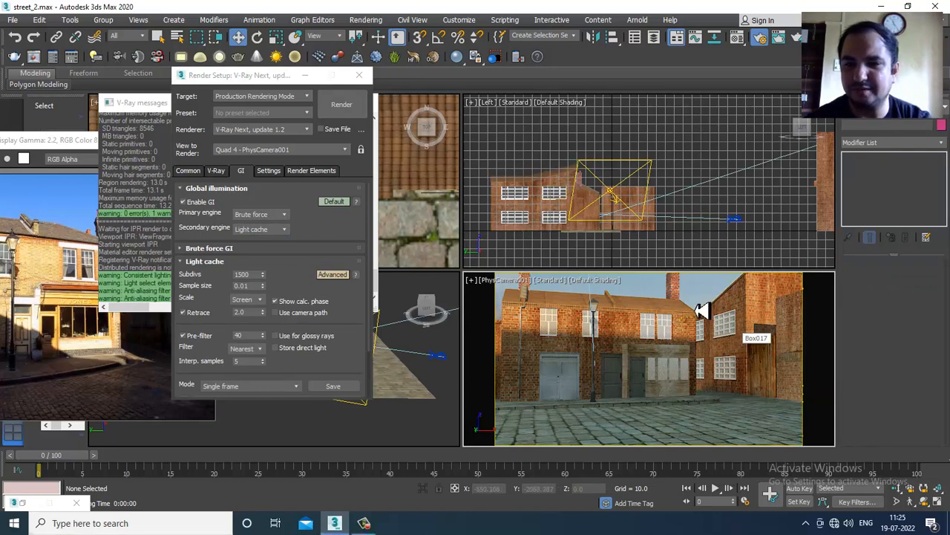
left_click(273, 225)
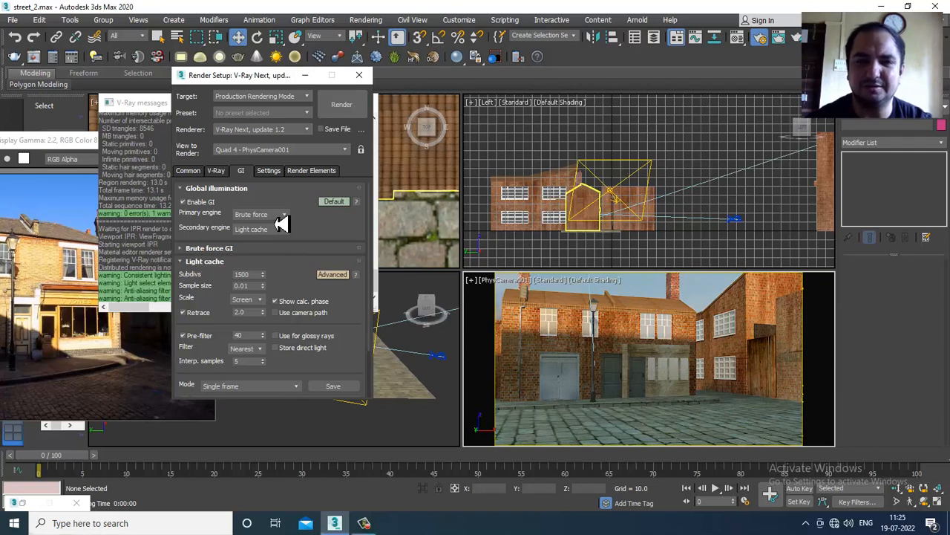
left_click(280, 225)
left_click(281, 225)
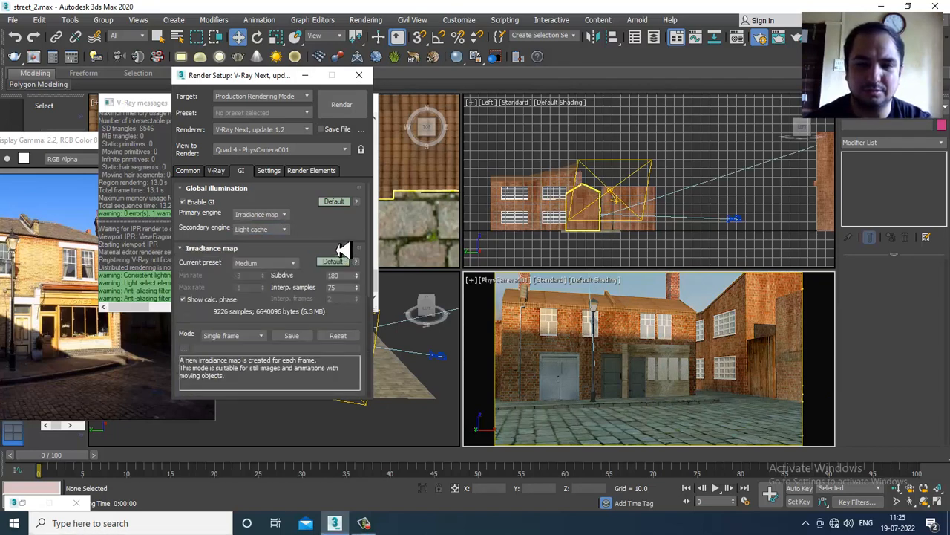
Switch the global illumination settings to Expert mode, set the irradiance map preset to High, and check the enlarged camera preview
left_click(341, 201)
left_click(344, 206)
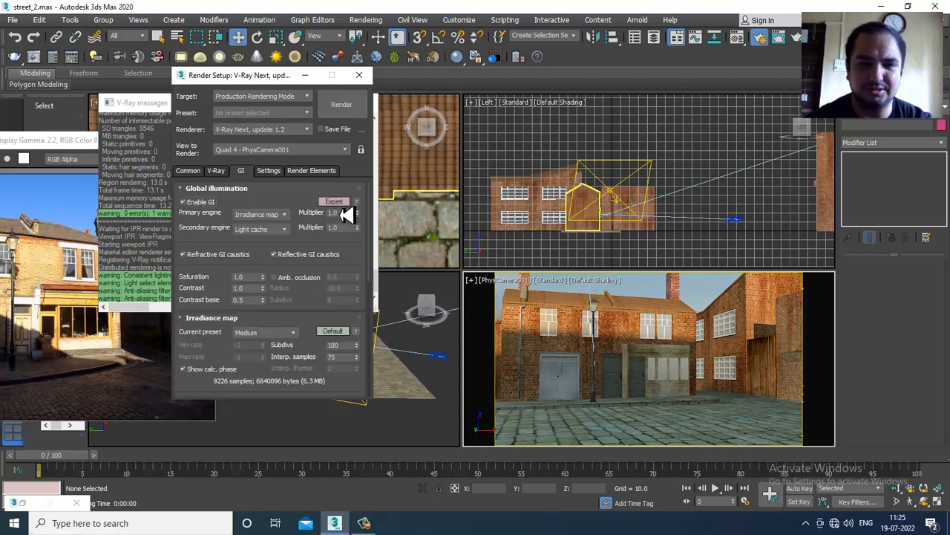
scroll(312, 248, "down", 5)
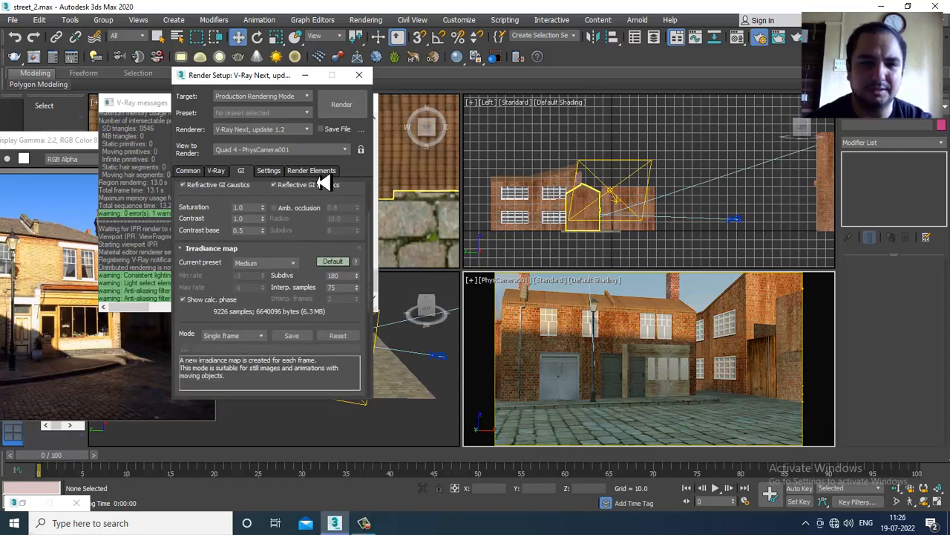
left_click(285, 252)
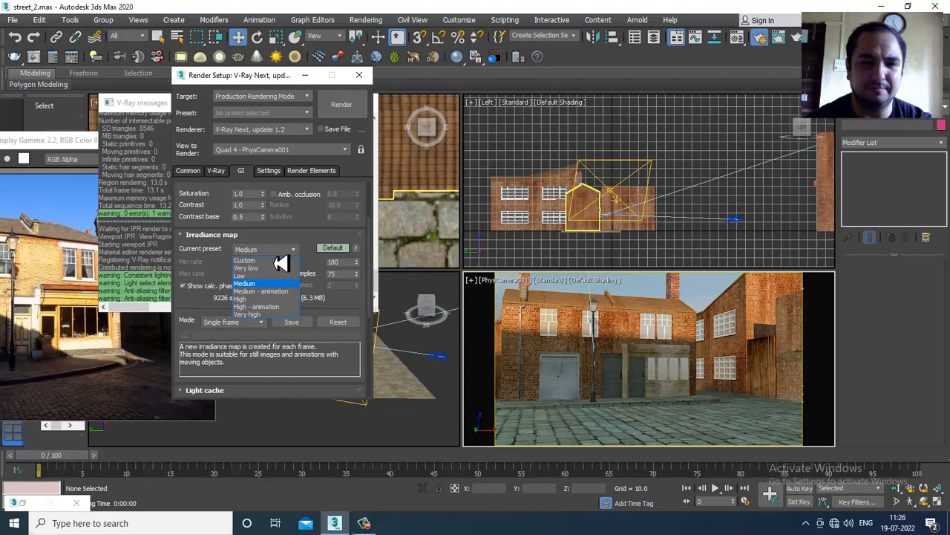
left_click(269, 300)
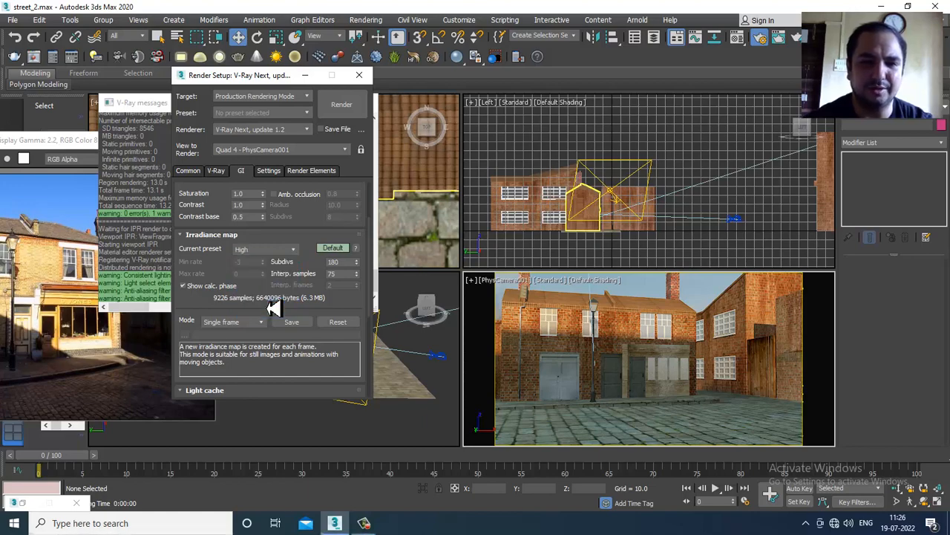
key("alt+w")
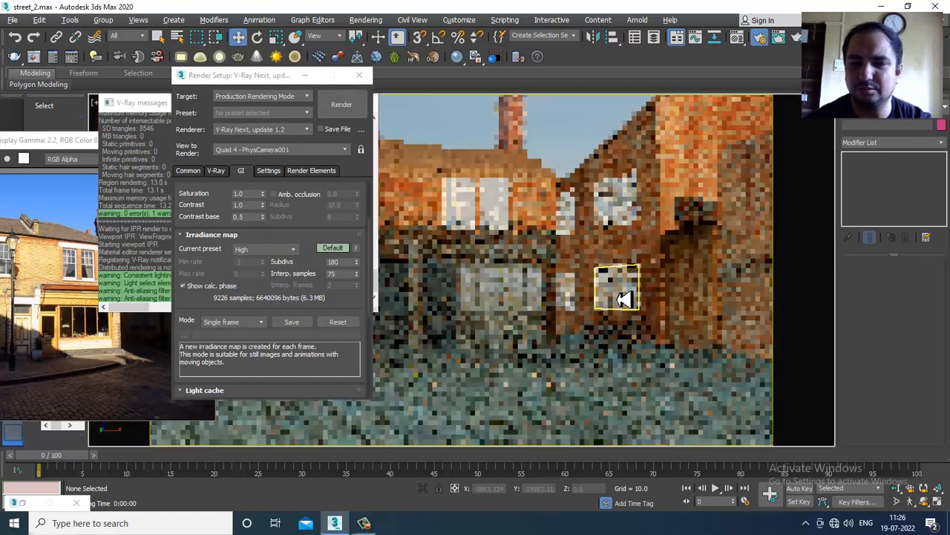
key("alt+w")
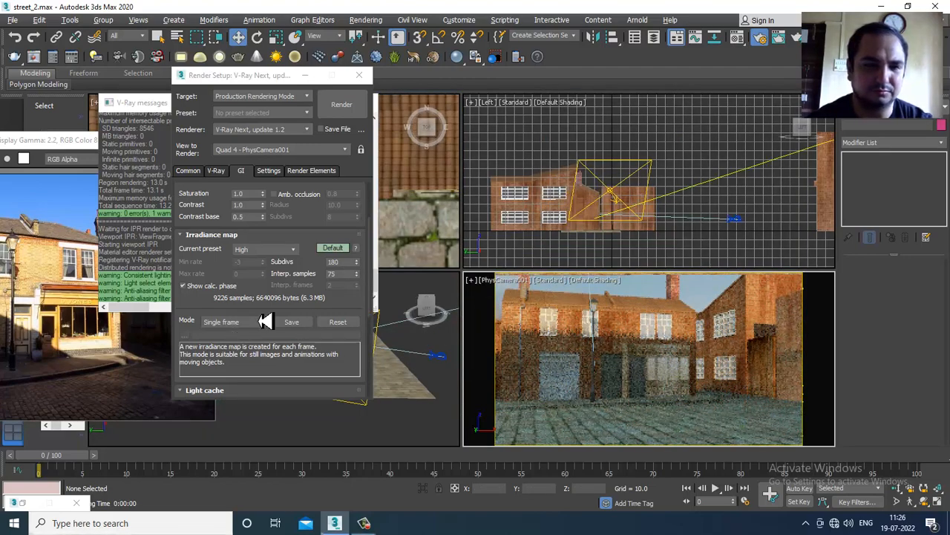
Enable Use for glossy rays and Store direct light for the light cache, and turn on Caustics
left_click_drag(267, 321, 268, 184)
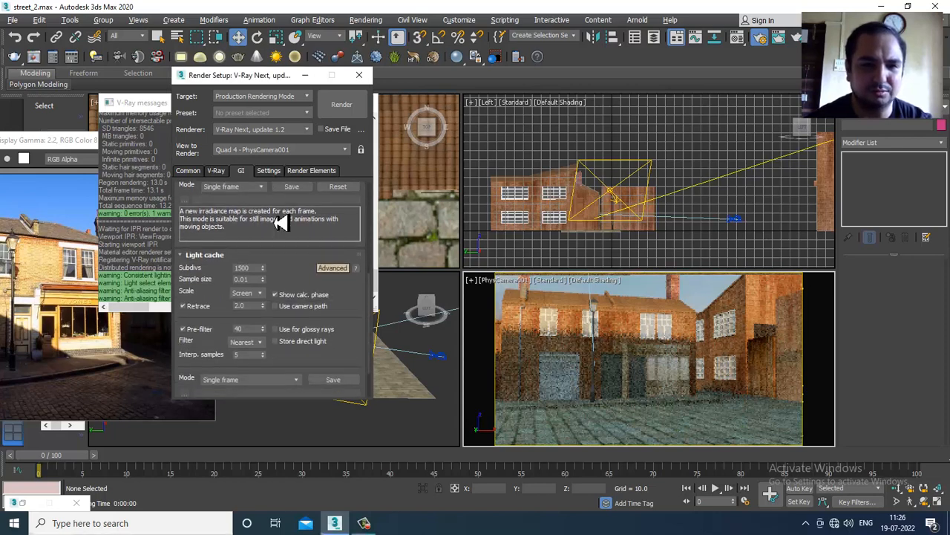
left_click_drag(305, 281, 310, 211)
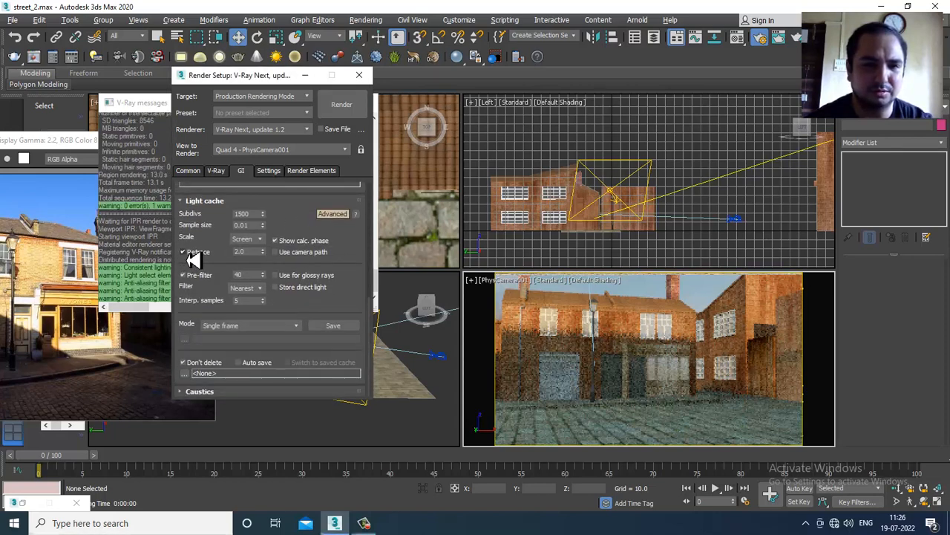
left_click(276, 275)
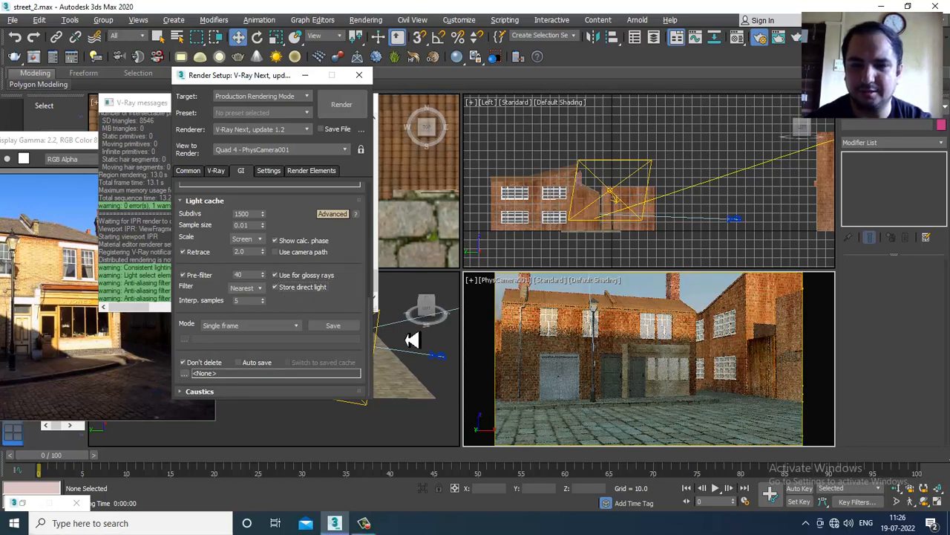
left_click(222, 397)
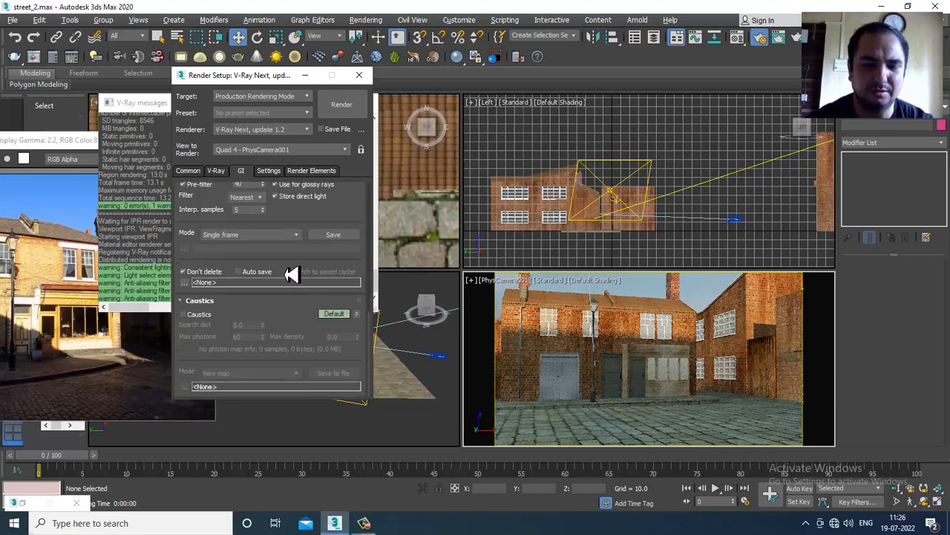
left_click(185, 315)
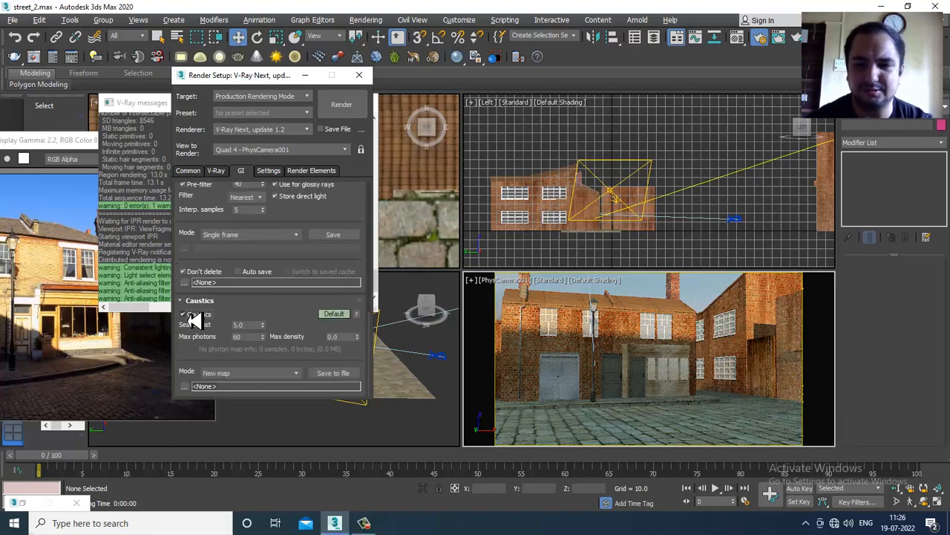
Try the Reverse bucket sequence and ShadeContext in camera space system options, switching each one off again
left_click(269, 173)
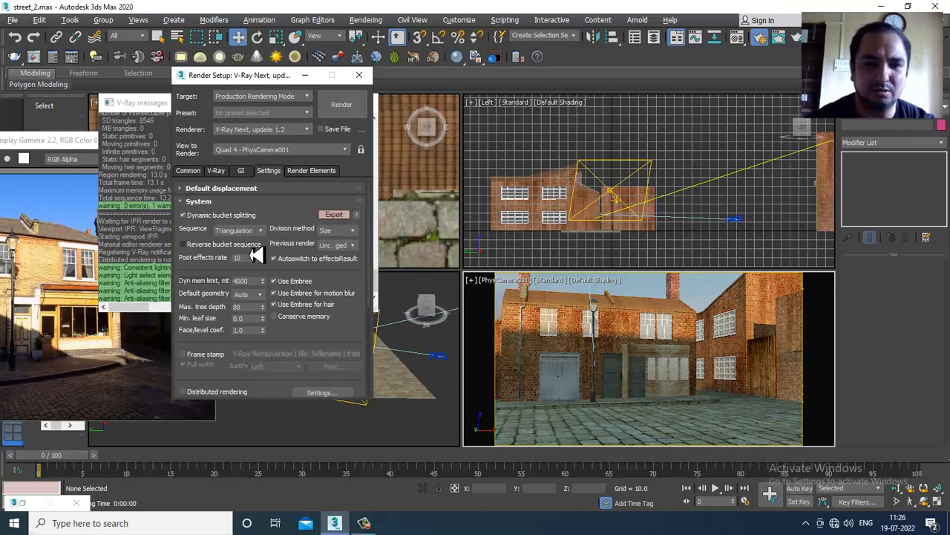
left_click(208, 248)
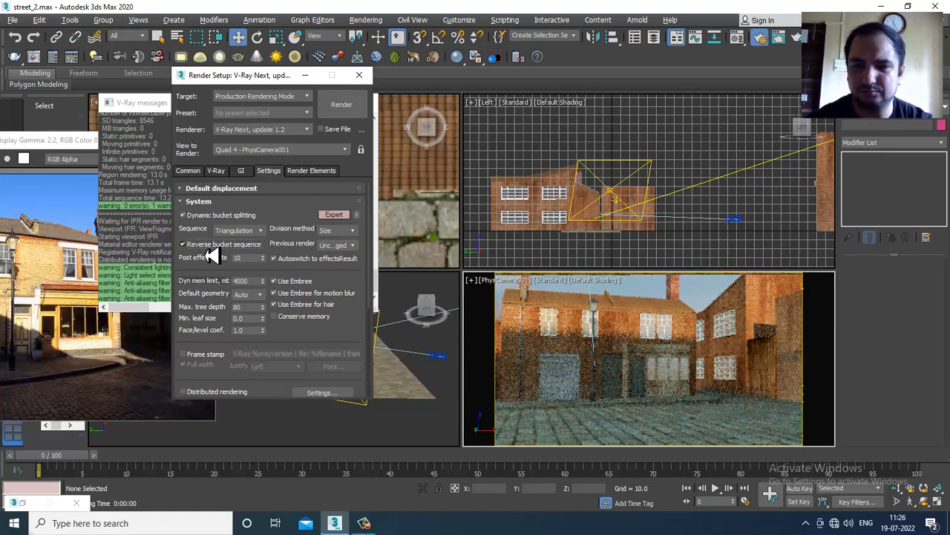
left_click(208, 245)
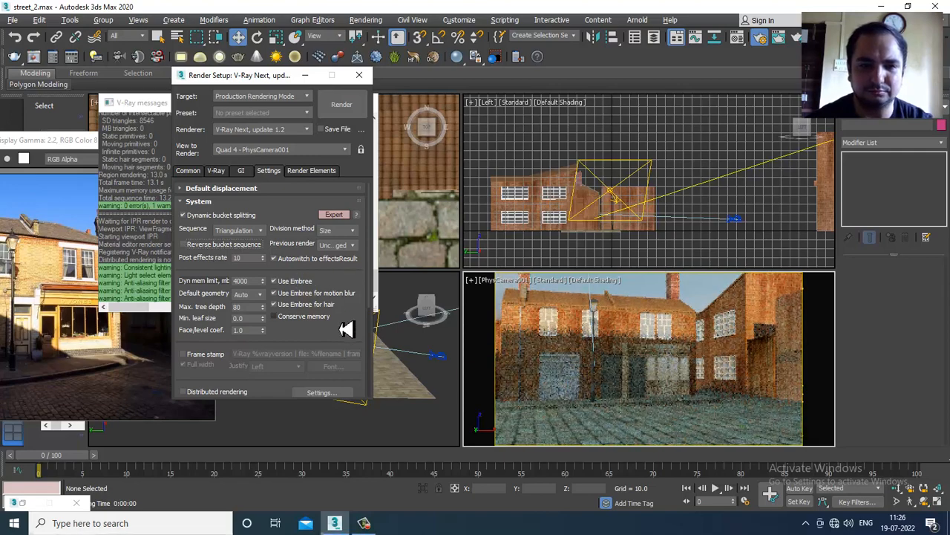
left_click_drag(347, 337, 361, 149)
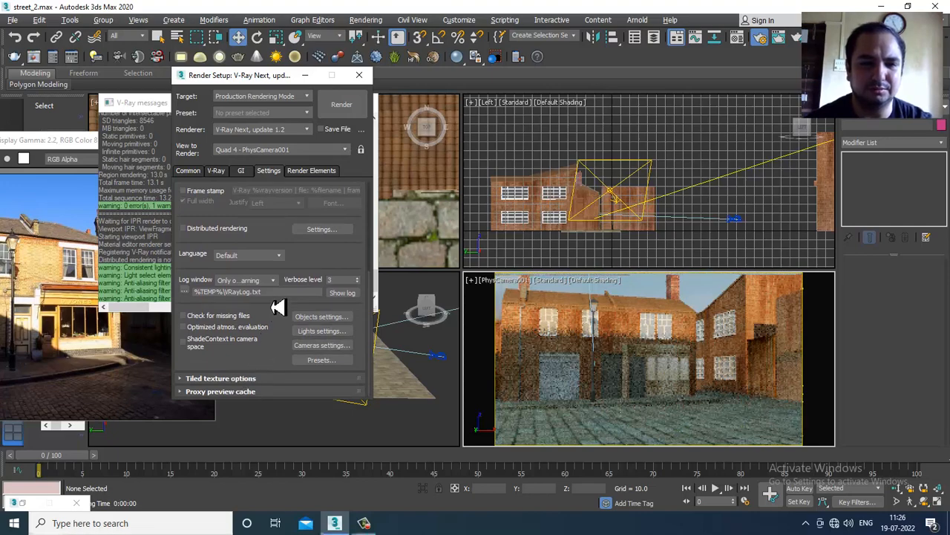
left_click(211, 349)
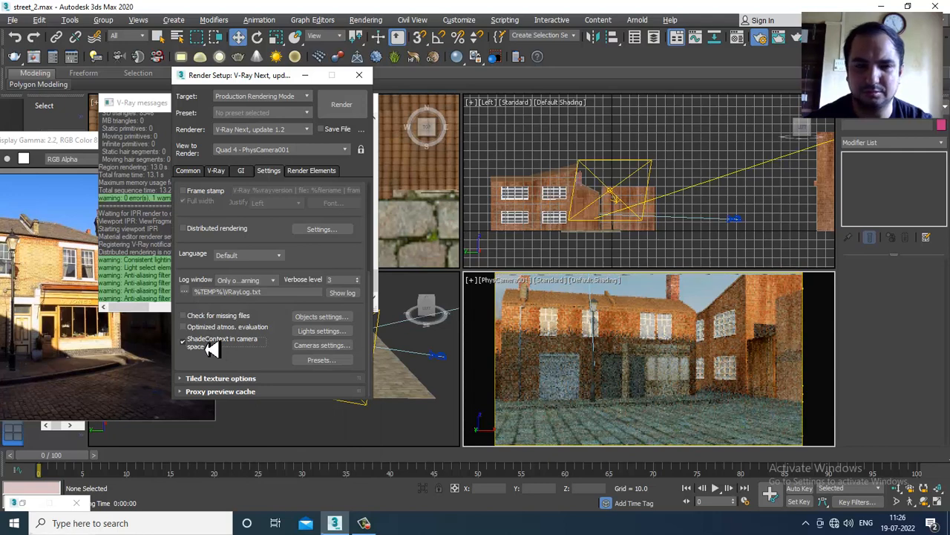
left_click(212, 349)
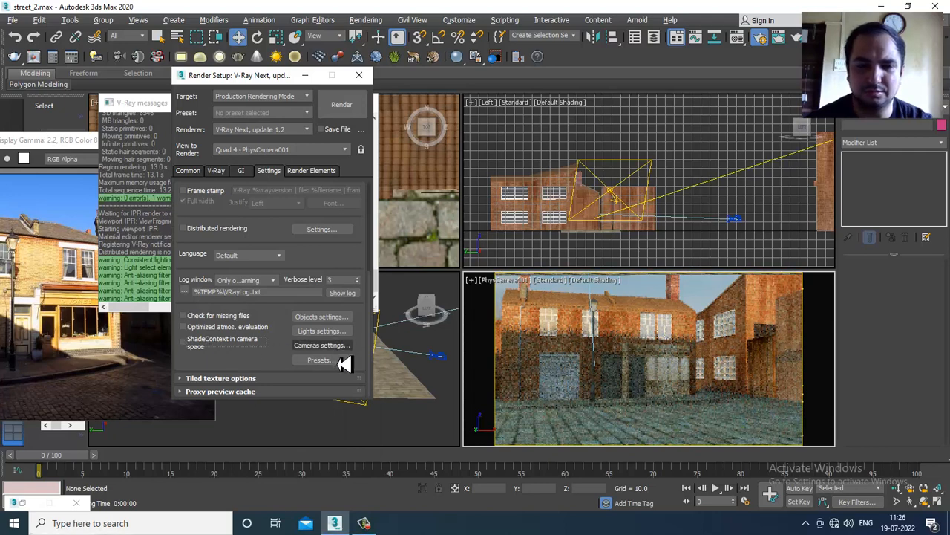
Review the Global DMC and environment settings, then close Render Setup and the V-Ray messages log after reading its full warning lines
left_click(218, 171)
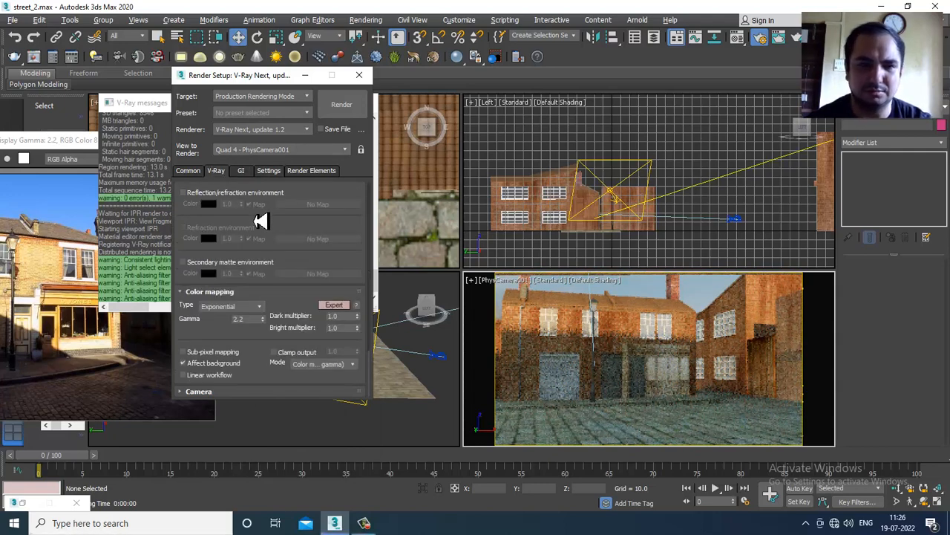
left_click_drag(240, 215, 241, 341)
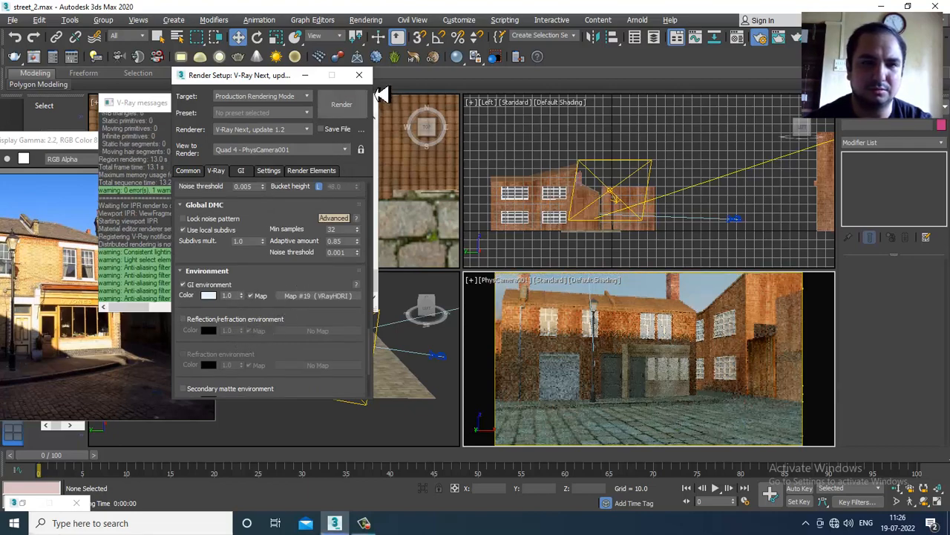
left_click(359, 77)
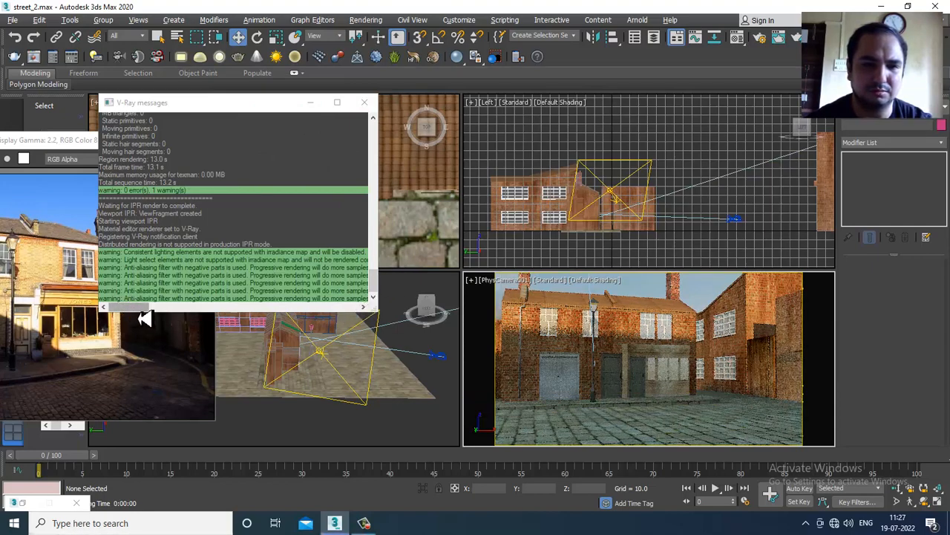
left_click_drag(145, 318, 176, 315)
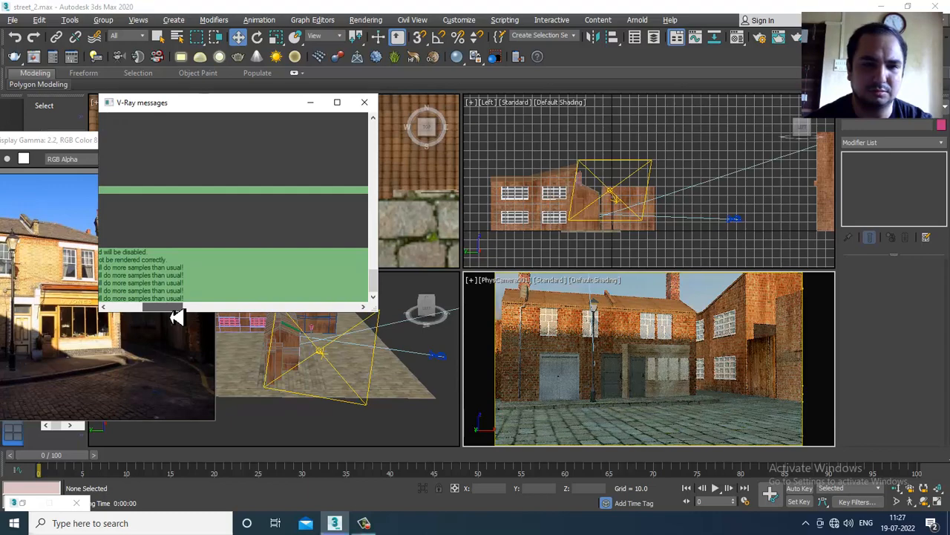
left_click(364, 102)
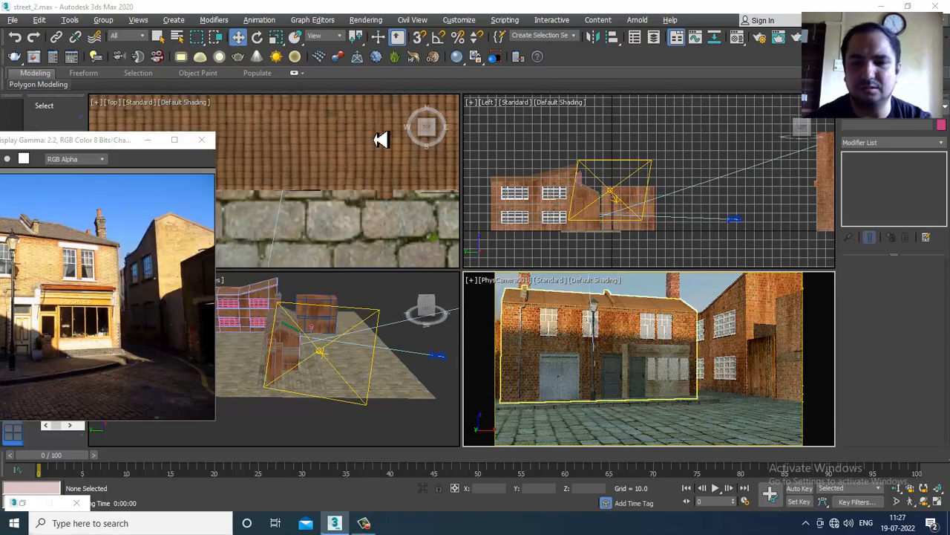
Move the VRayLight plane along Y to about -135.5 and rotate it about its vertical axis to about 0.09 degrees
left_click(372, 408)
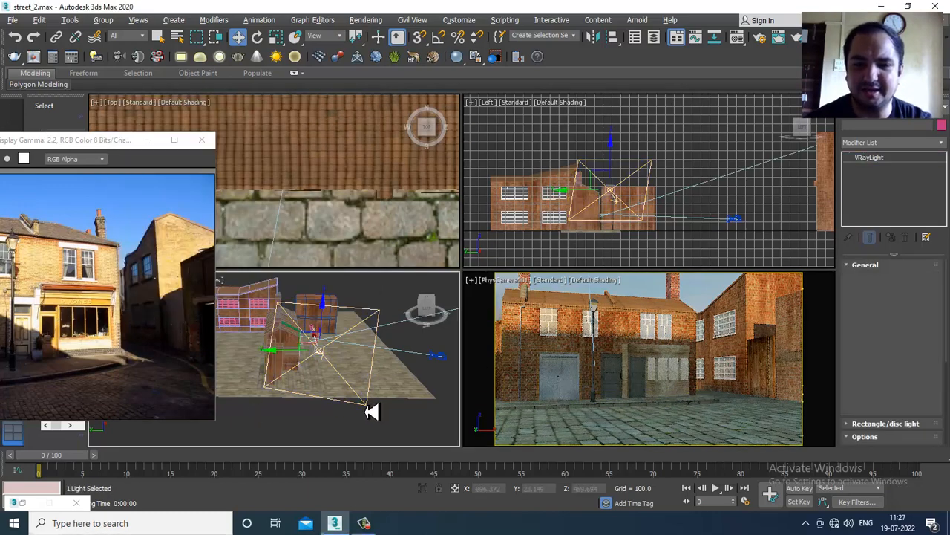
middle_click_drag(356, 372, 312, 360, "alt")
left_click_drag(291, 360, 312, 359)
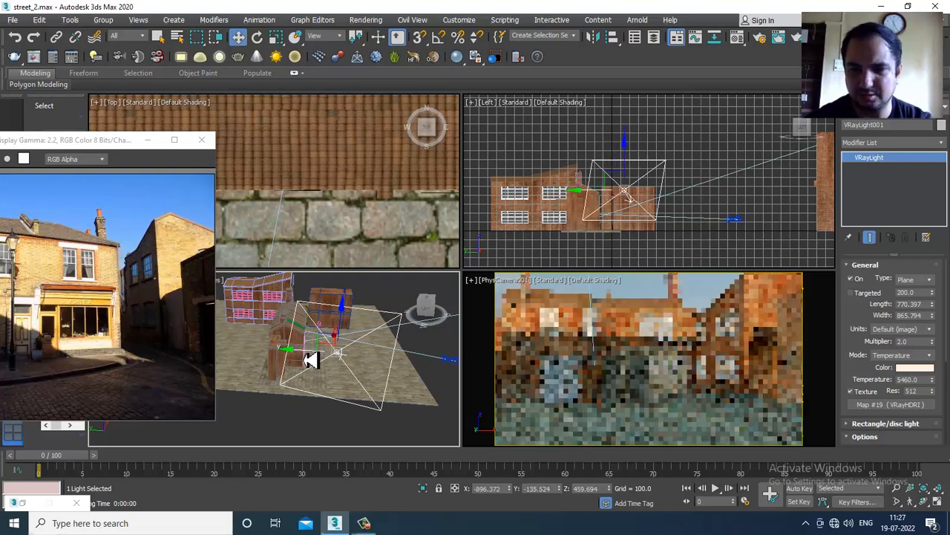
key("e")
left_click_drag(369, 383, 391, 381)
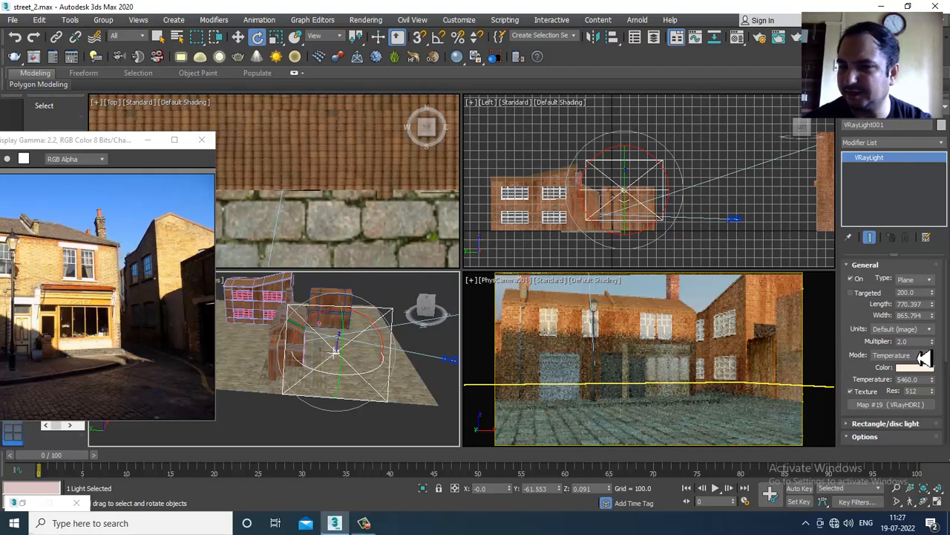
Set the VRayLight plane's multiplier to 3
double_click(904, 342)
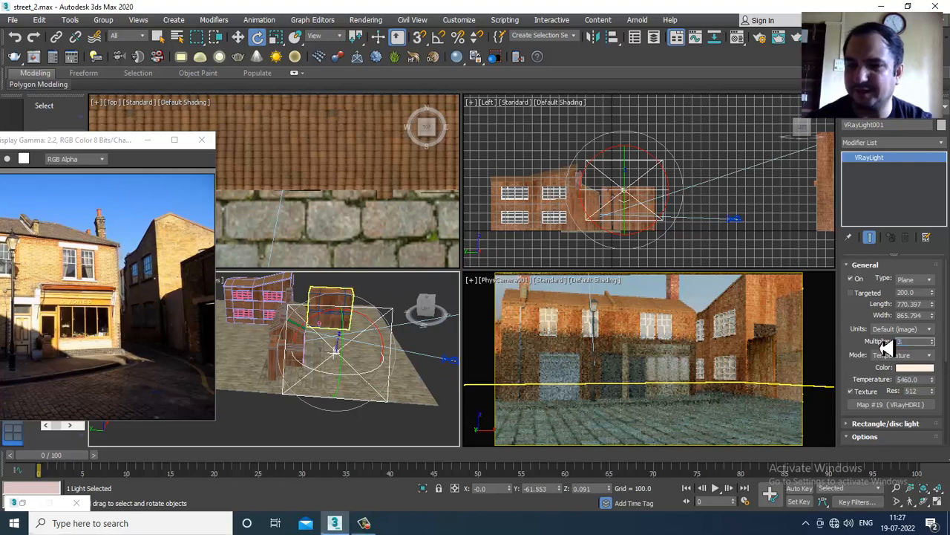
type("3")
key("Return")
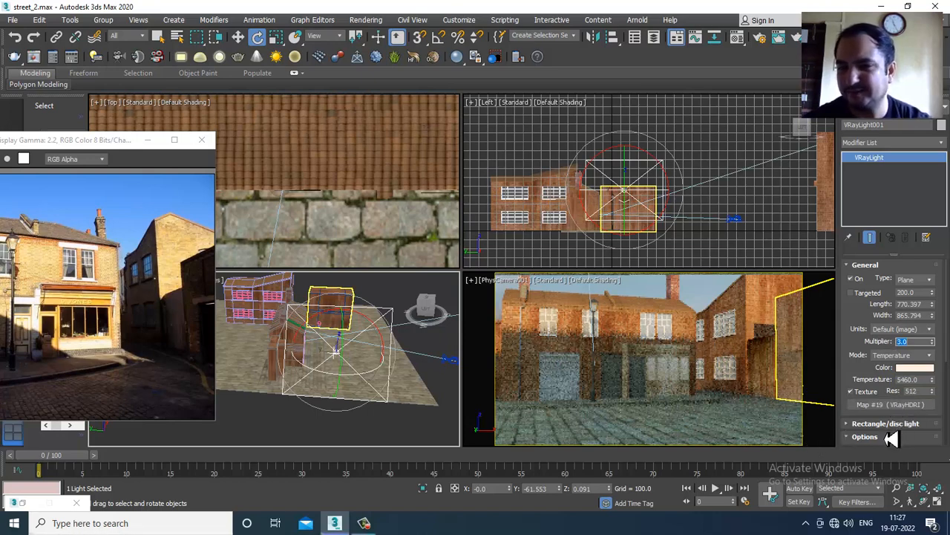
Set the VRayLight plane's texture resolution to 1024 and close the V-Ray messages log
left_click(920, 394)
left_click_drag(925, 394, 892, 394)
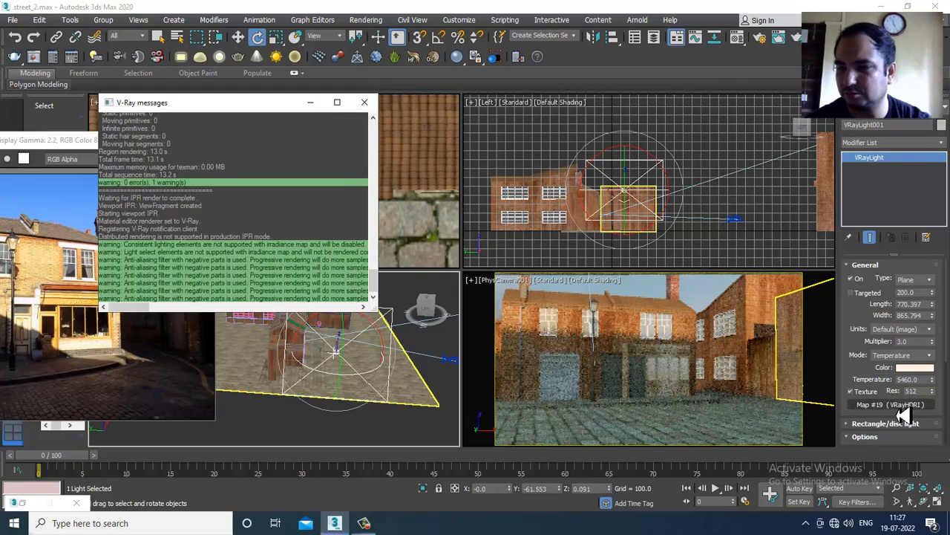
left_click_drag(927, 392, 856, 399)
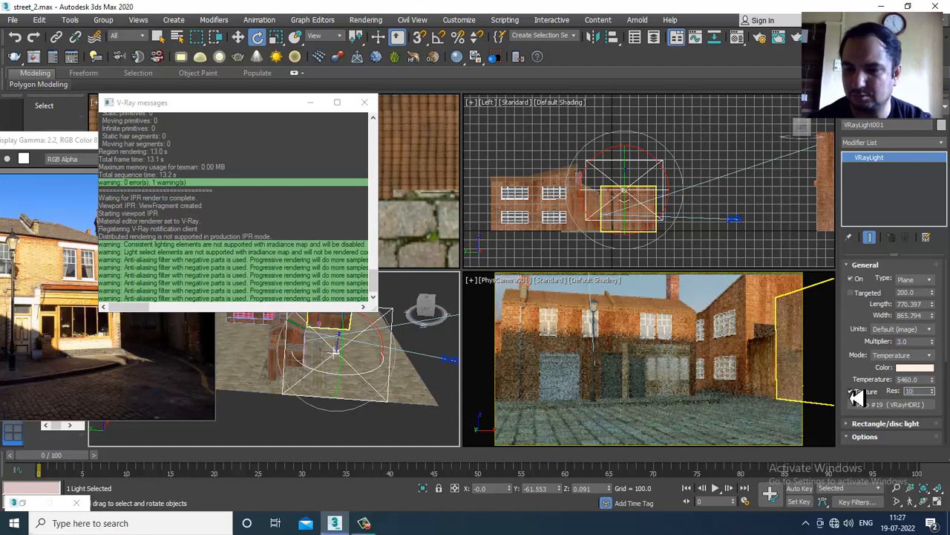
key("Return")
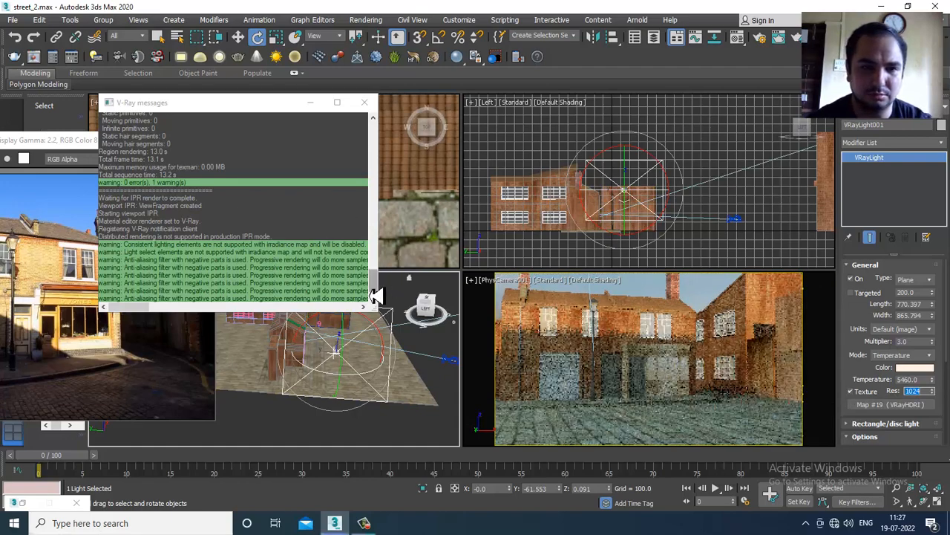
left_click_drag(373, 288, 396, 260)
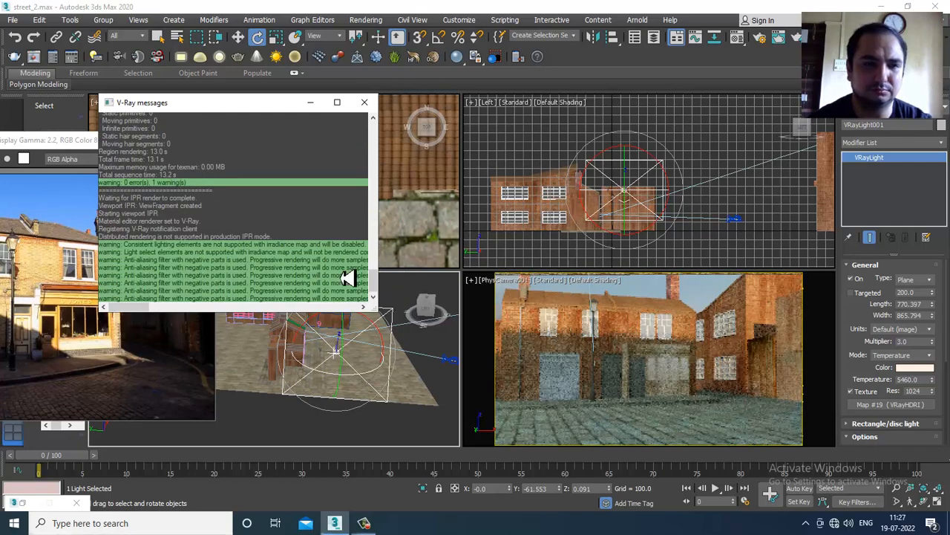
left_click(375, 108)
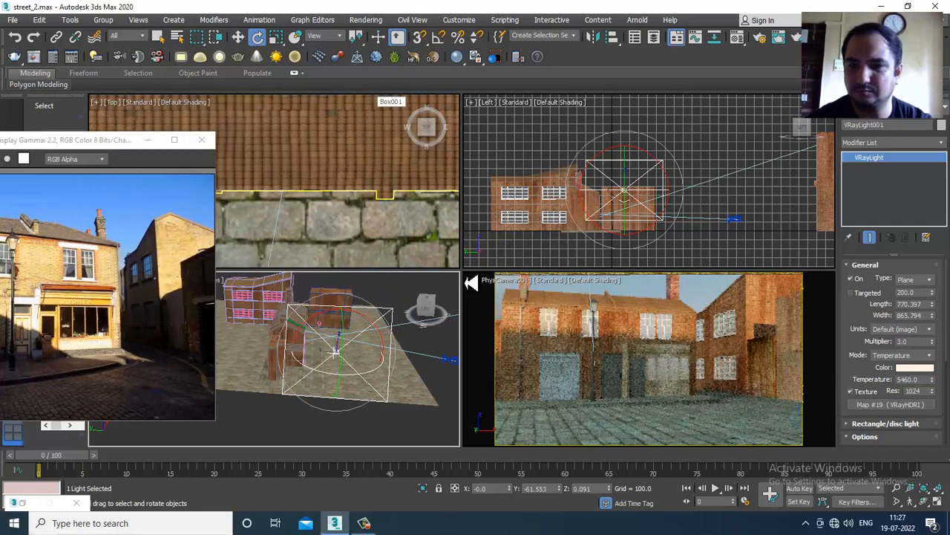
left_click(658, 323)
key("alt+w")
key("F3")
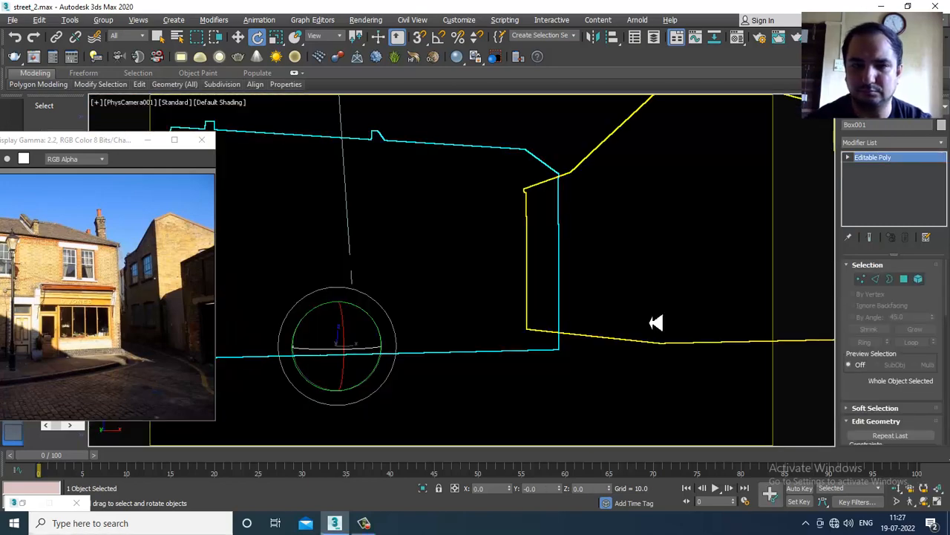
key("F3")
key("alt+w")
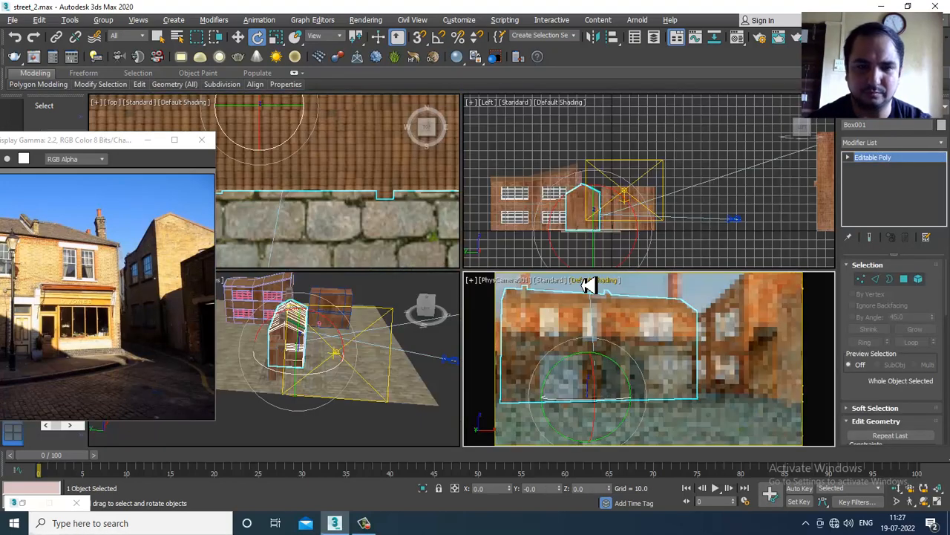
Select the VRayLight plane again, lower its color temperature to about 2839 and raise its multiplier to 10
left_click(393, 389)
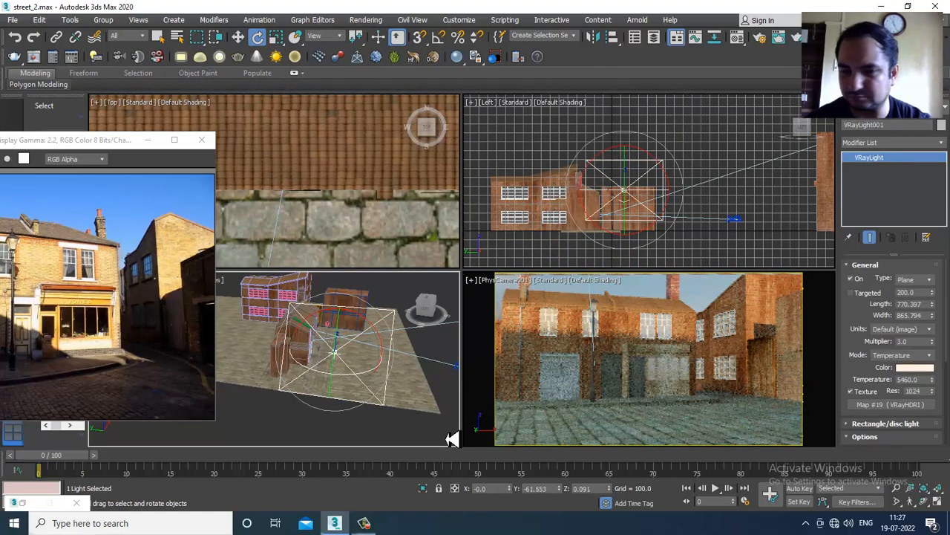
key("w")
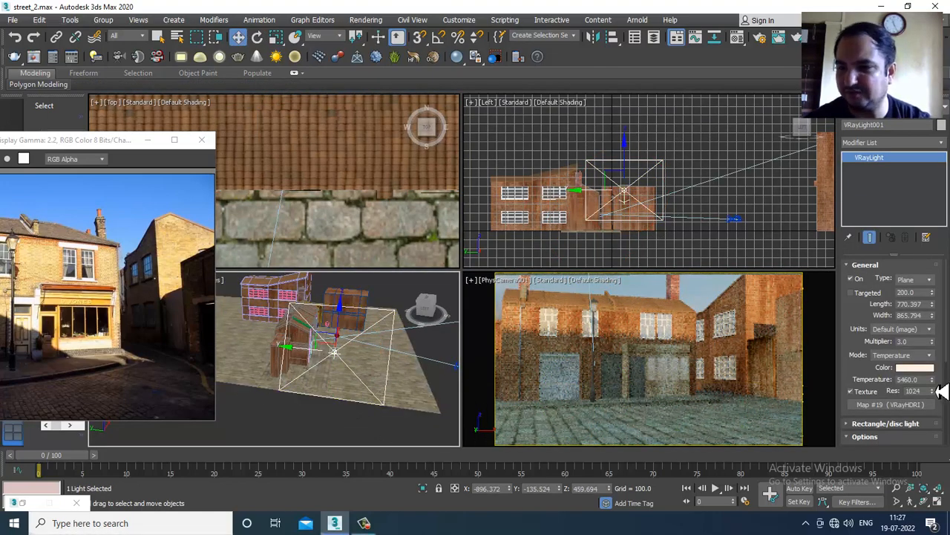
left_click_drag(938, 392, 20, 420)
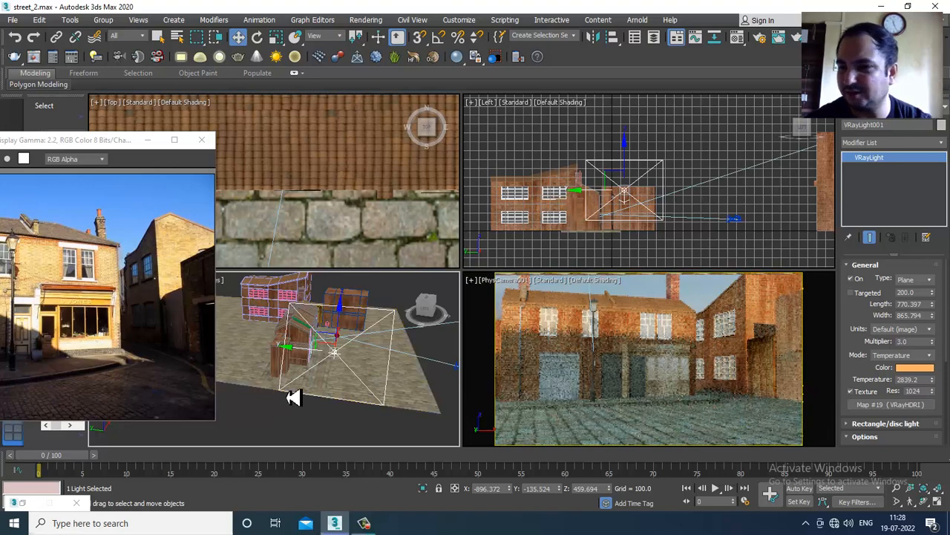
double_click(905, 341)
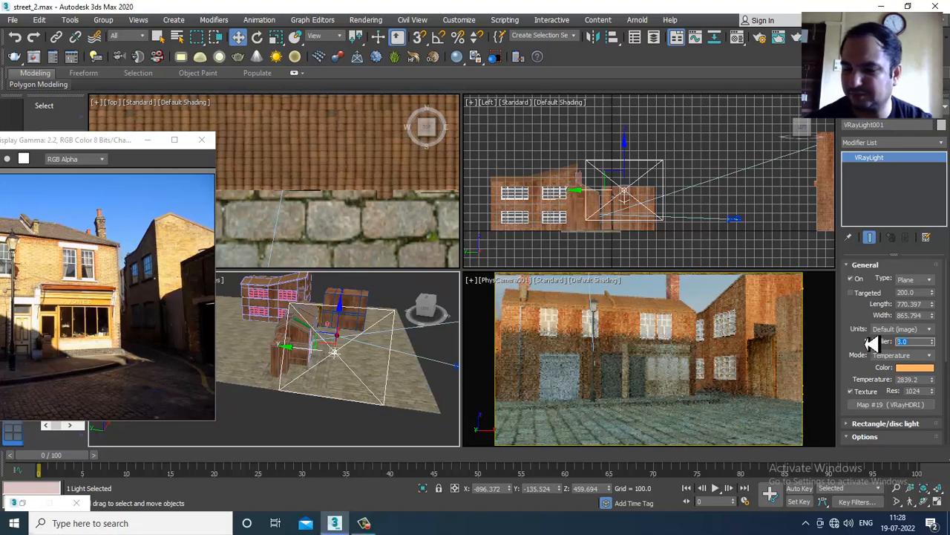
type("10")
key("Return")
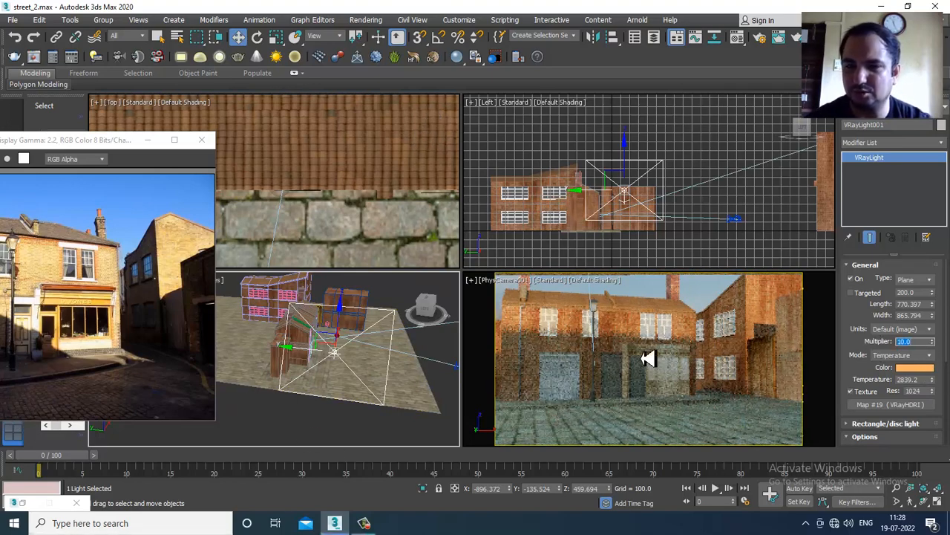
Return the VRayLight plane's multiplier to 3 and set its color temperature to about 4316
left_click(647, 300)
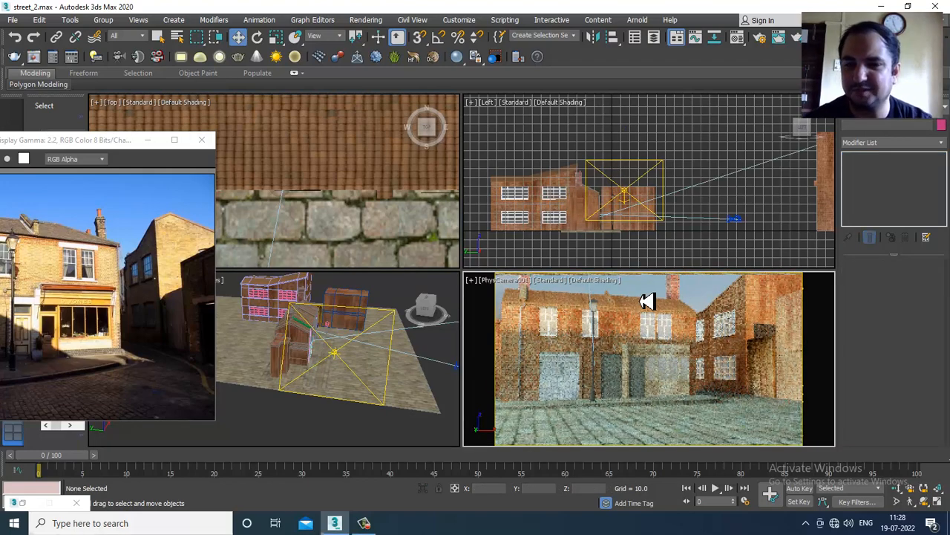
left_click(340, 360)
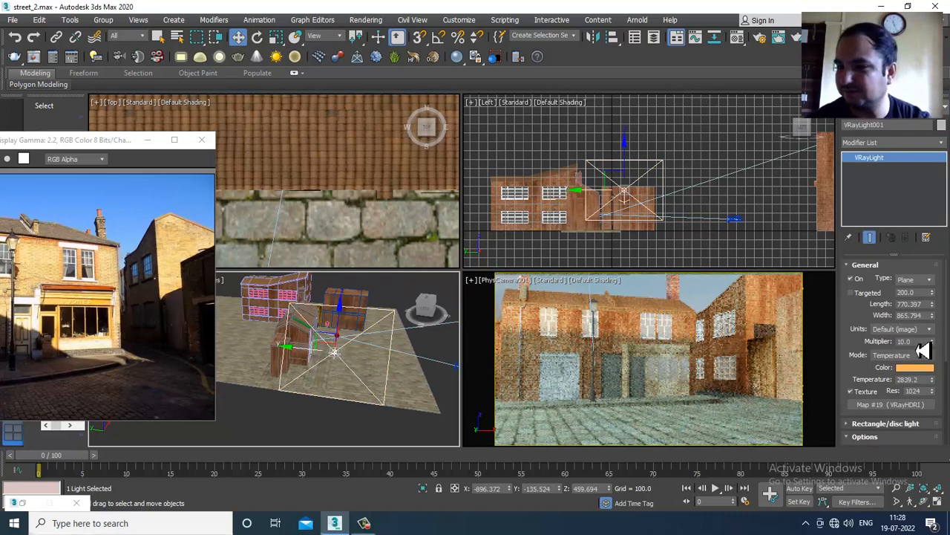
left_click_drag(917, 343, 880, 354)
type("3")
key("Return")
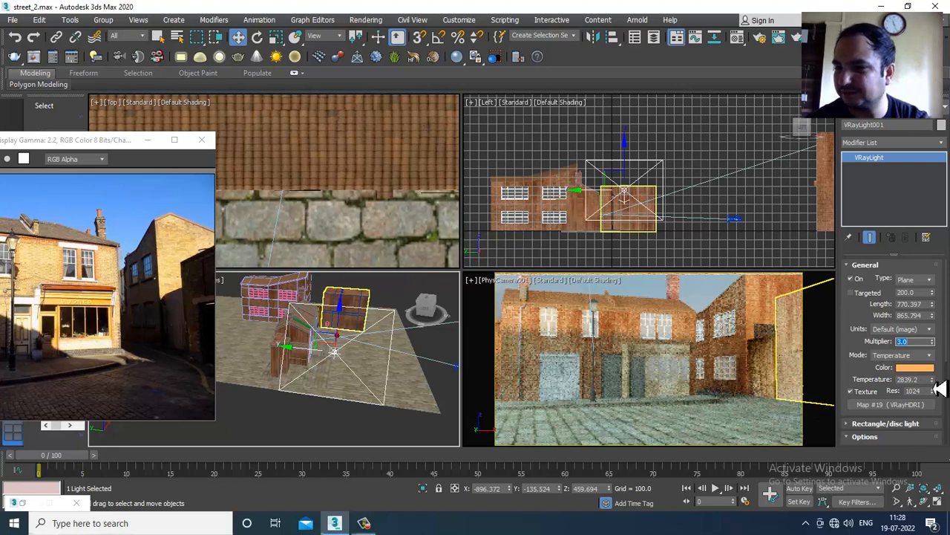
left_click_drag(938, 392, 70, 369)
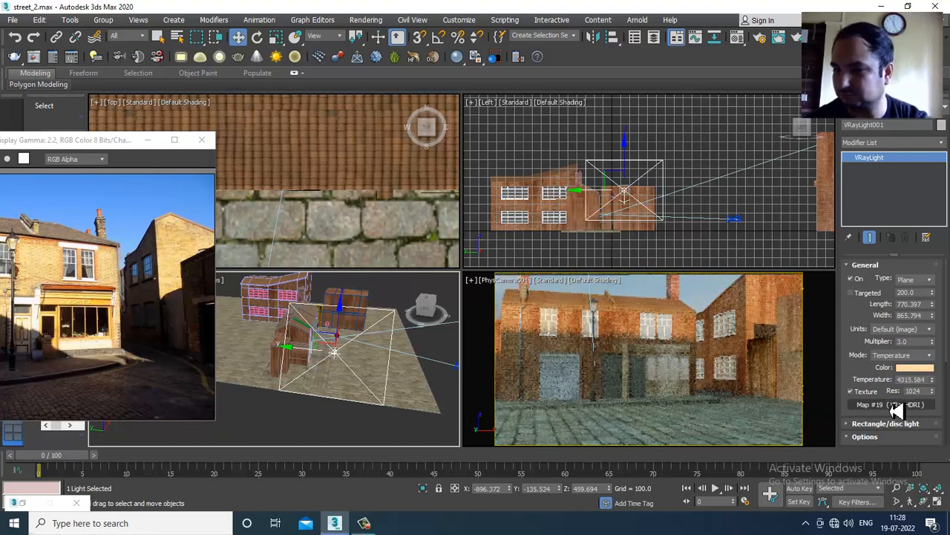
Try the VRayLight plane without the No decay option, switching the option back on after the comparison
scroll(858, 271, "down", 2)
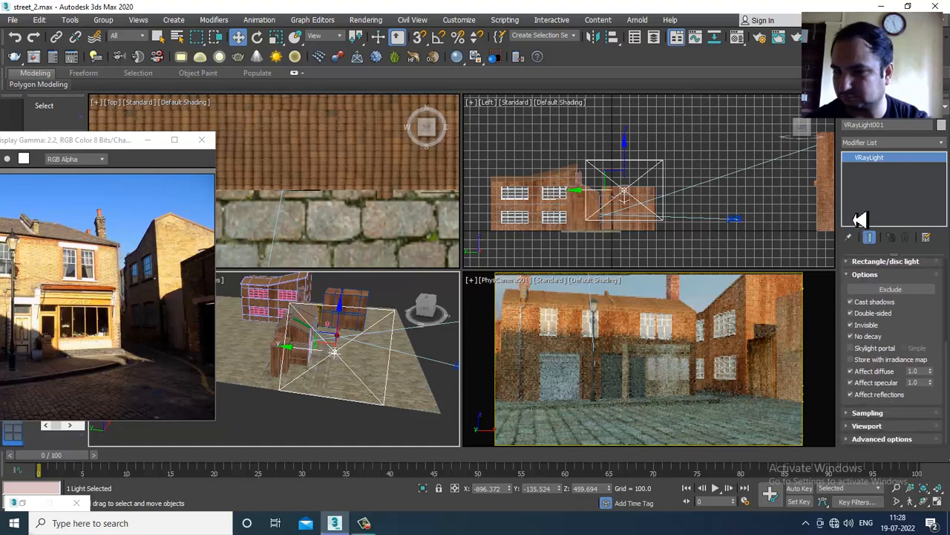
left_click(851, 337)
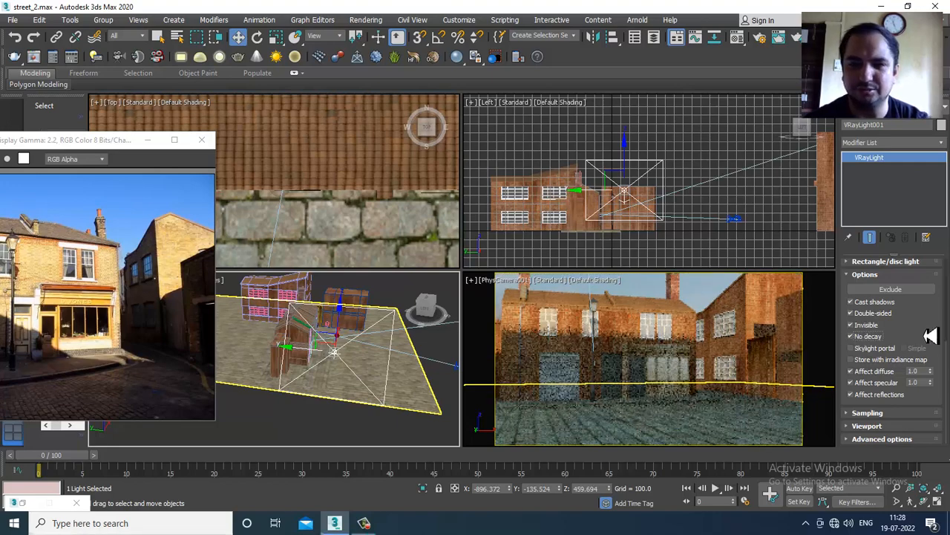
left_click(851, 348)
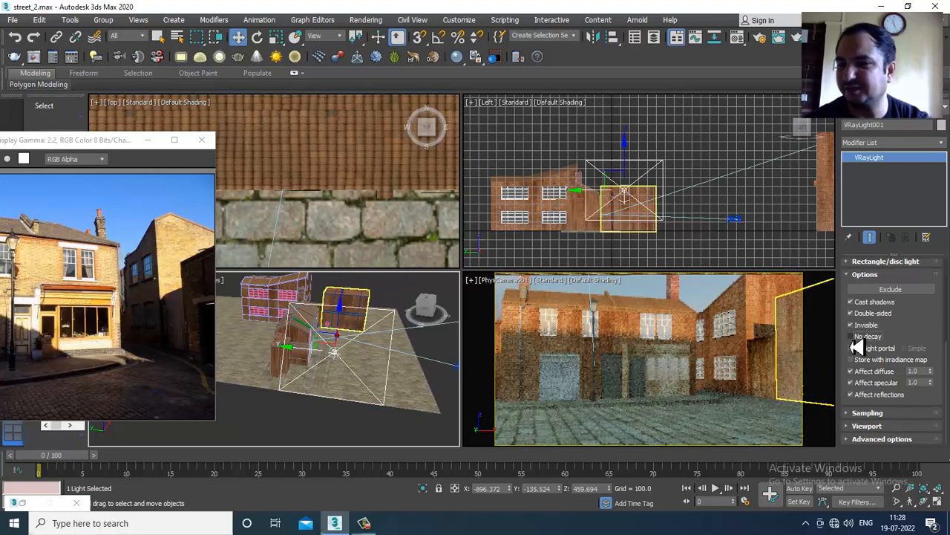
left_click(851, 348)
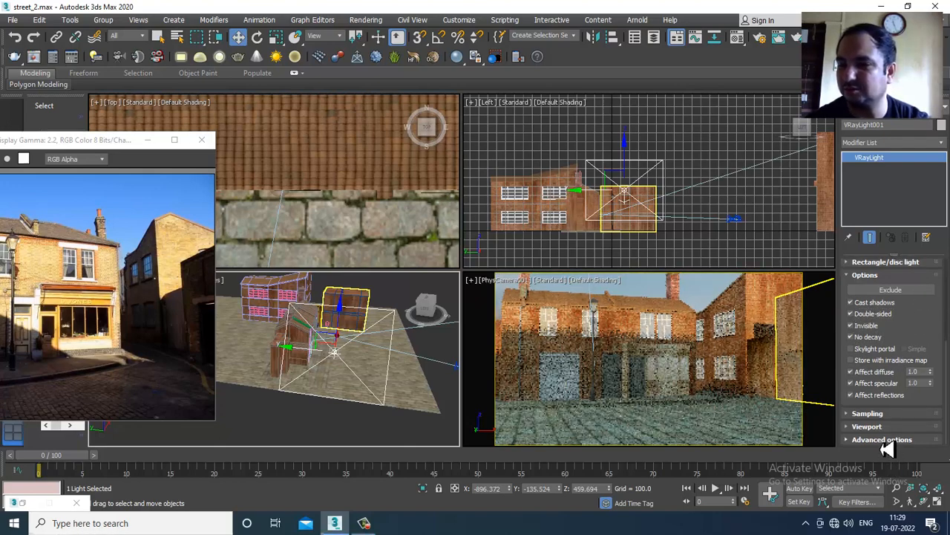
Set the VRayLight plane's sampling subdivs to 16
left_click(869, 414)
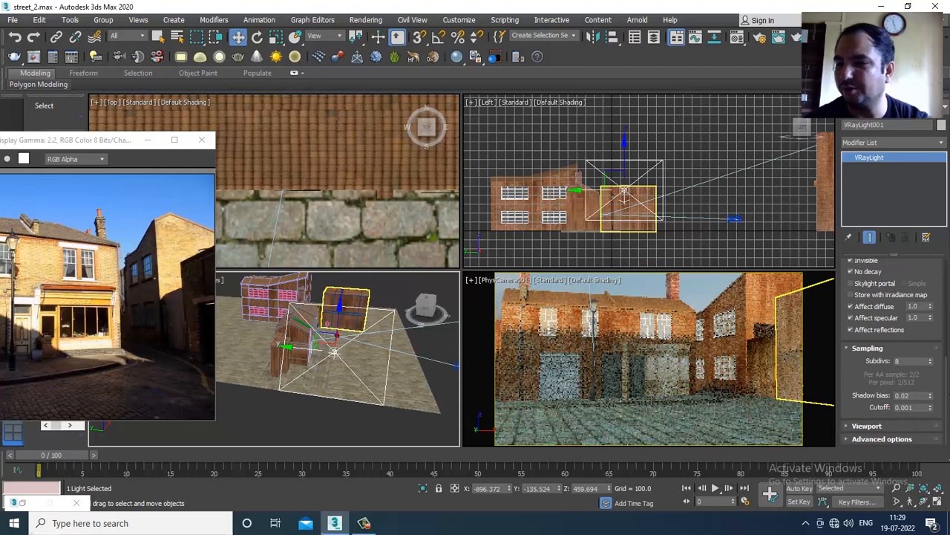
double_click(907, 361)
type("8")
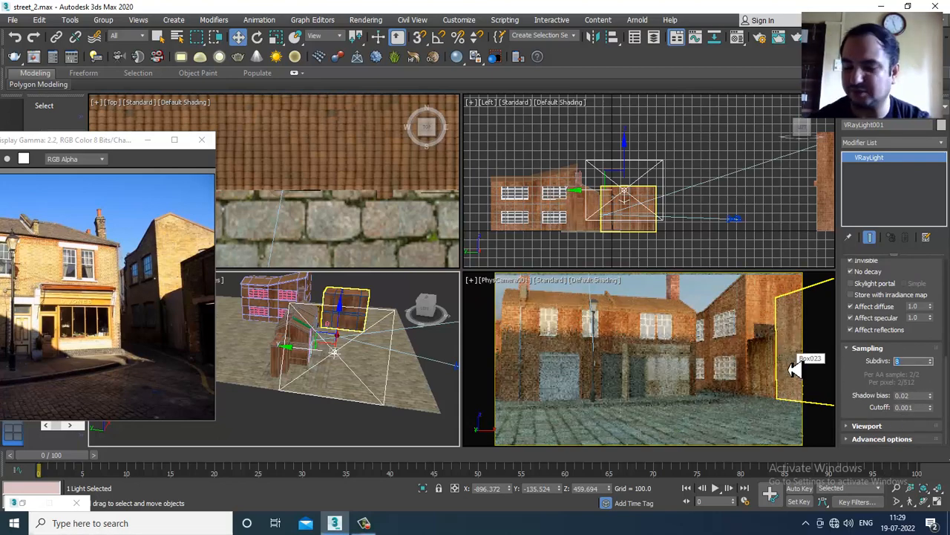
type("16")
key("Return")
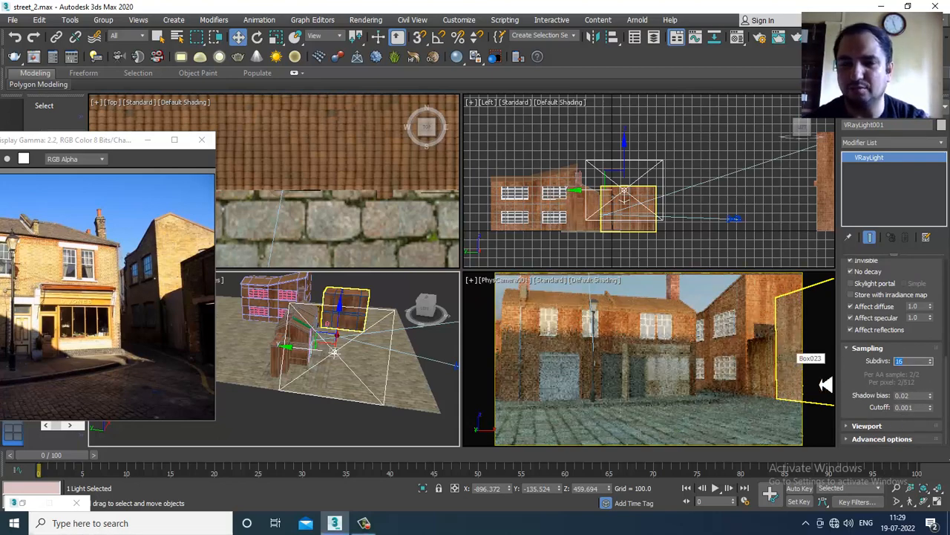
left_click_drag(856, 384, 856, 284)
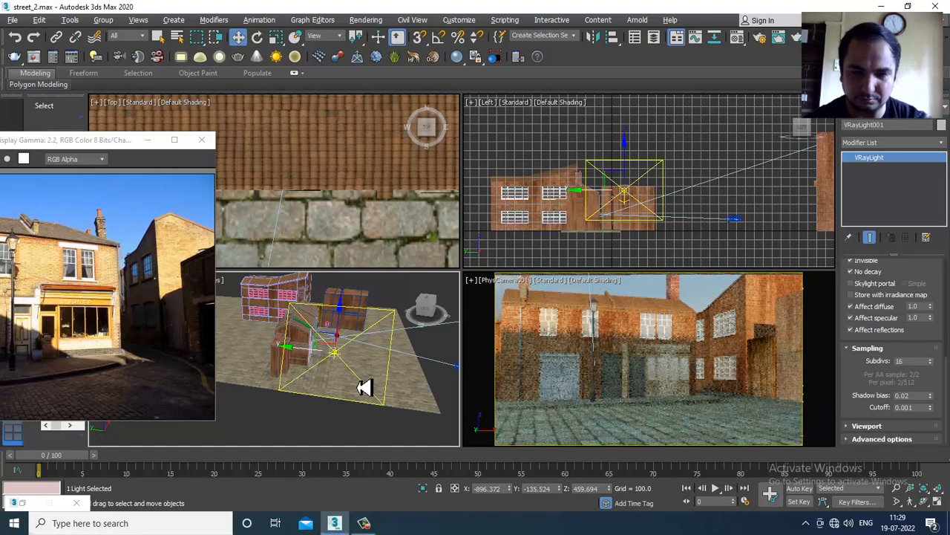
Open Render Setup at its V-Ray settings and move the dialog clear of the V-Ray messages log
middle_click_drag(365, 386, 318, 352, "alt")
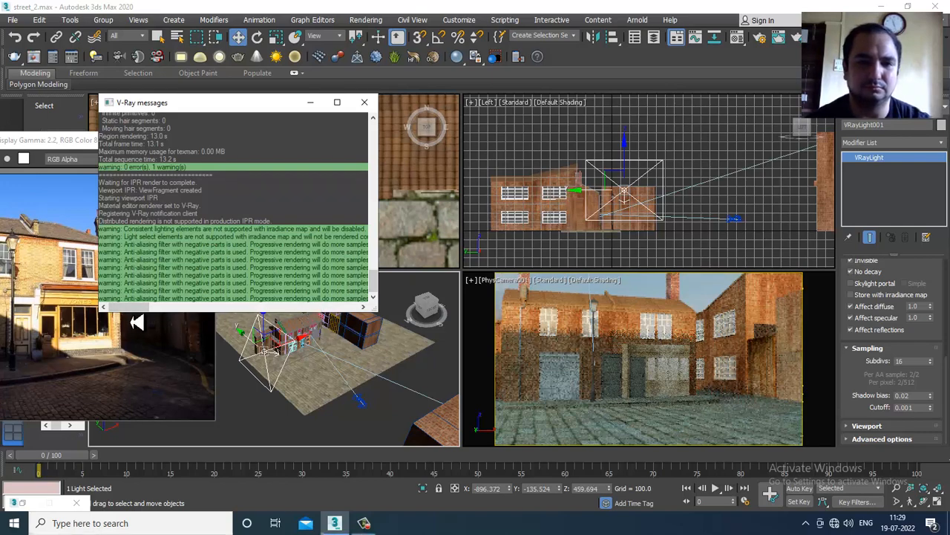
left_click_drag(134, 309, 112, 315)
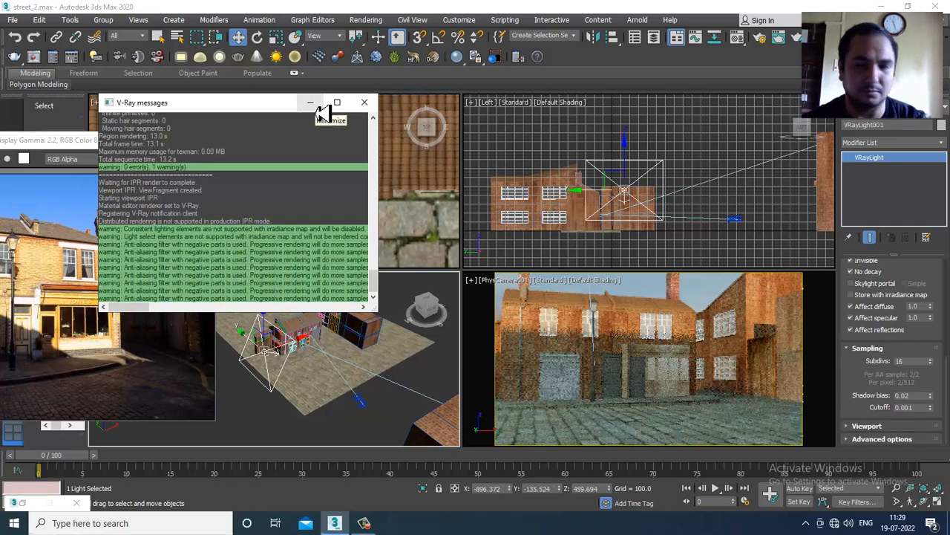
left_click(366, 20)
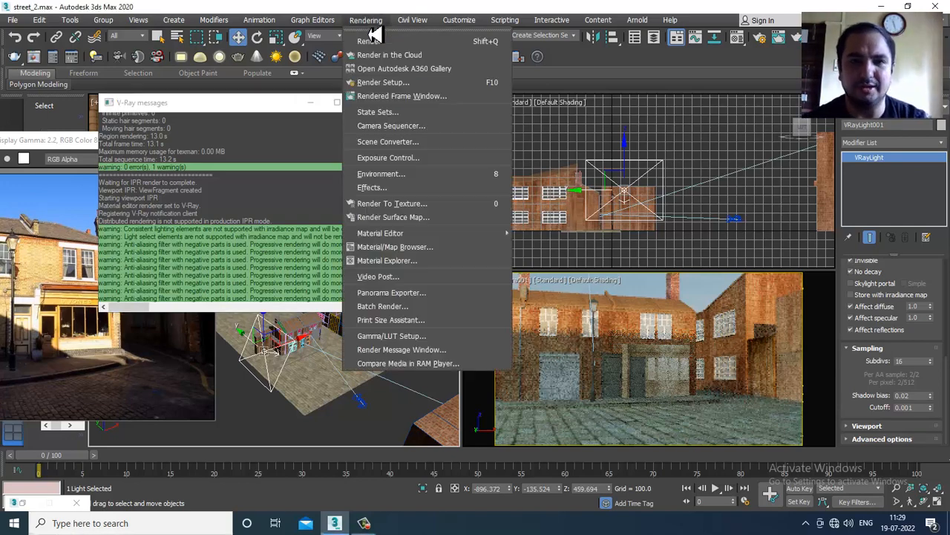
left_click(416, 86)
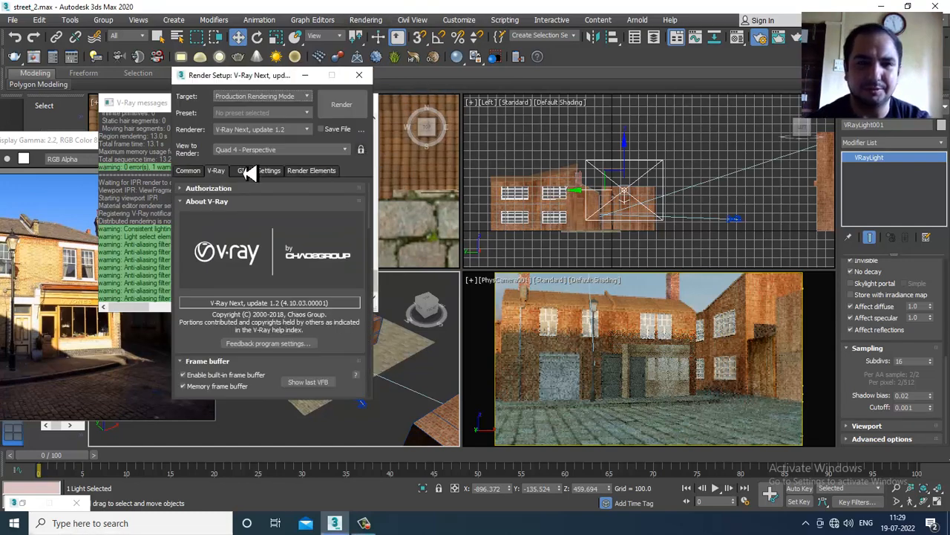
left_click(239, 172)
left_click(219, 172)
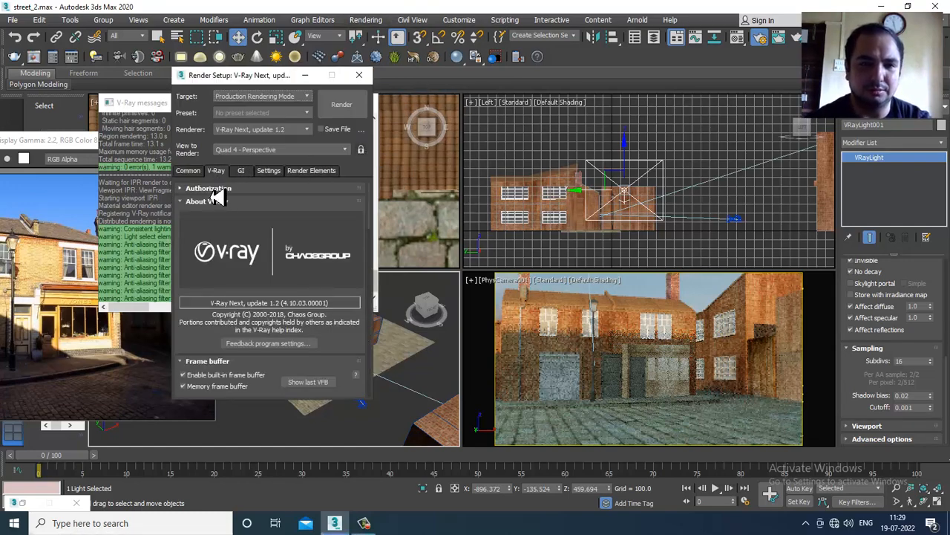
left_click_drag(242, 78, 391, 19)
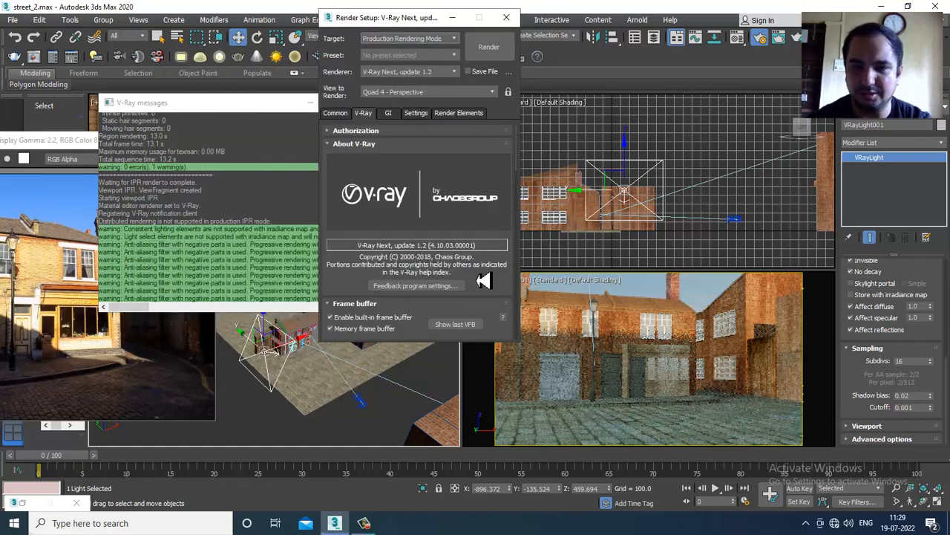
Change the image sampler (antialiasing) type from Bucket to Progressive
scroll(502, 201, "down", 3)
left_click_drag(502, 200, 502, 10)
left_click_drag(435, 218, 445, 57)
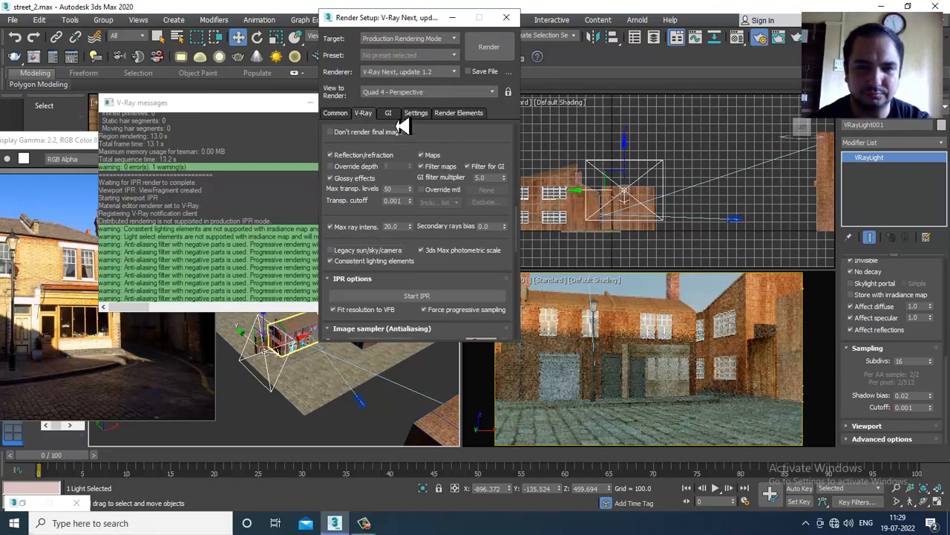
left_click_drag(369, 230, 401, 120)
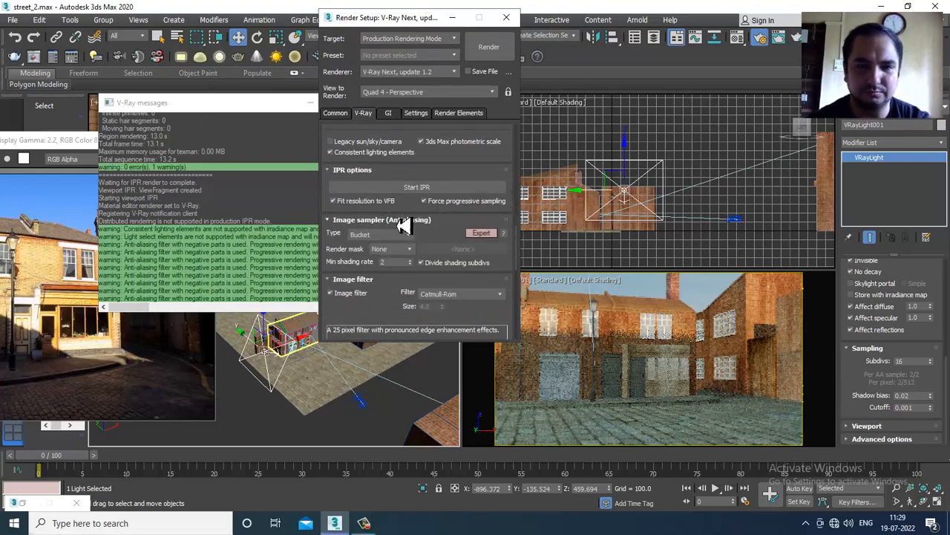
left_click(394, 235)
left_click(391, 254)
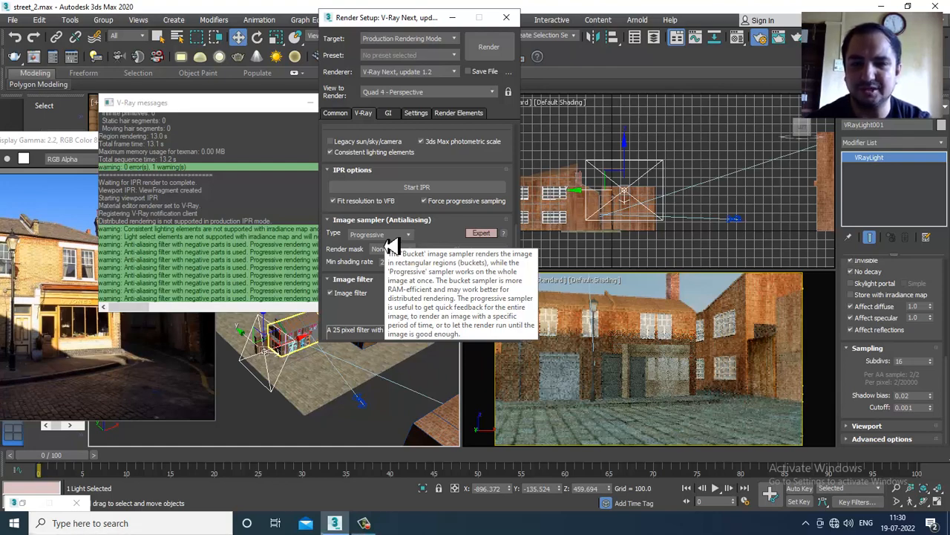
Set the image sampler type back to Bucket and the image filter to Mitchell-Netravali, then minimize Render Setup
left_click(386, 236)
left_click(389, 244)
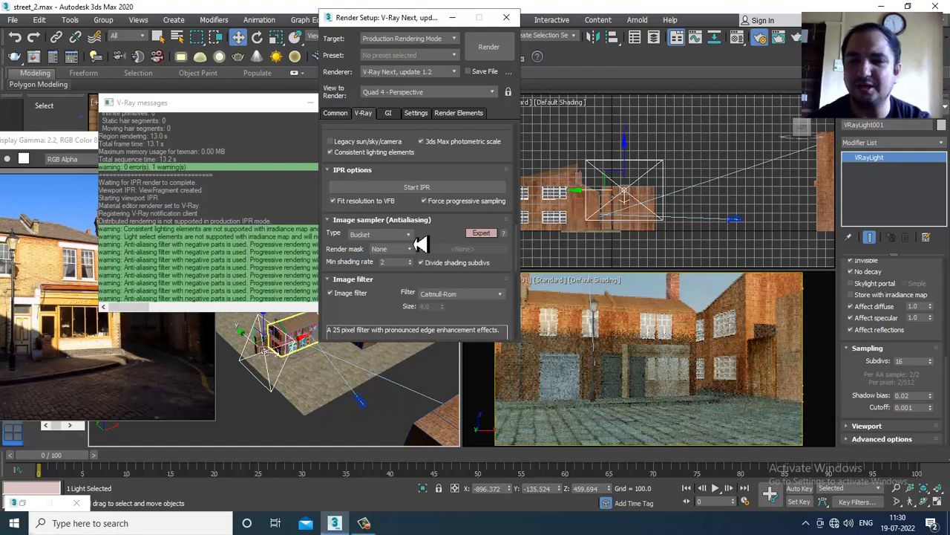
left_click_drag(454, 244, 460, 210)
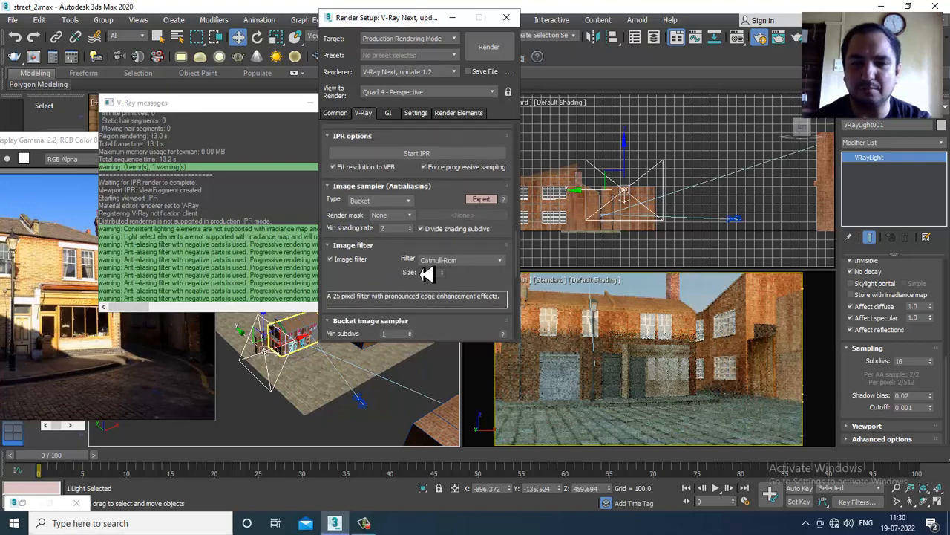
left_click(453, 261)
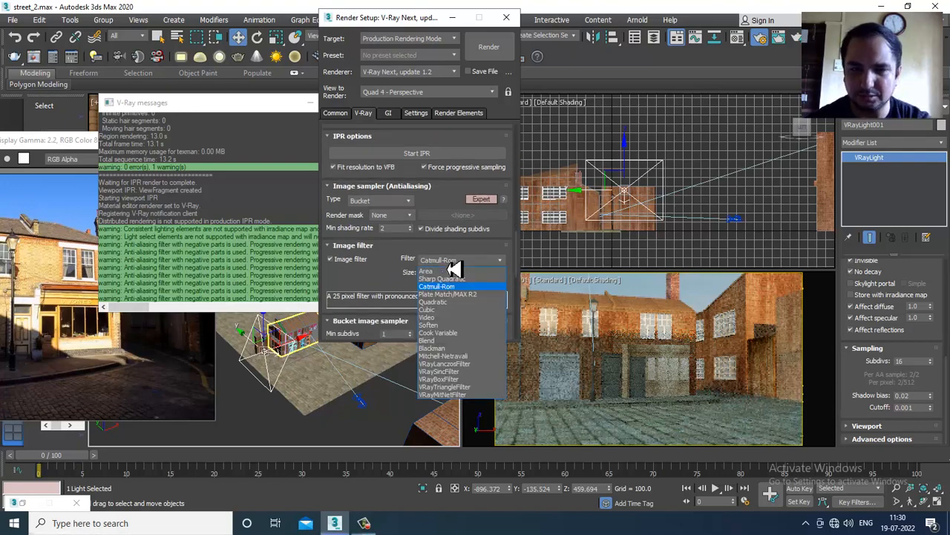
left_click(478, 356)
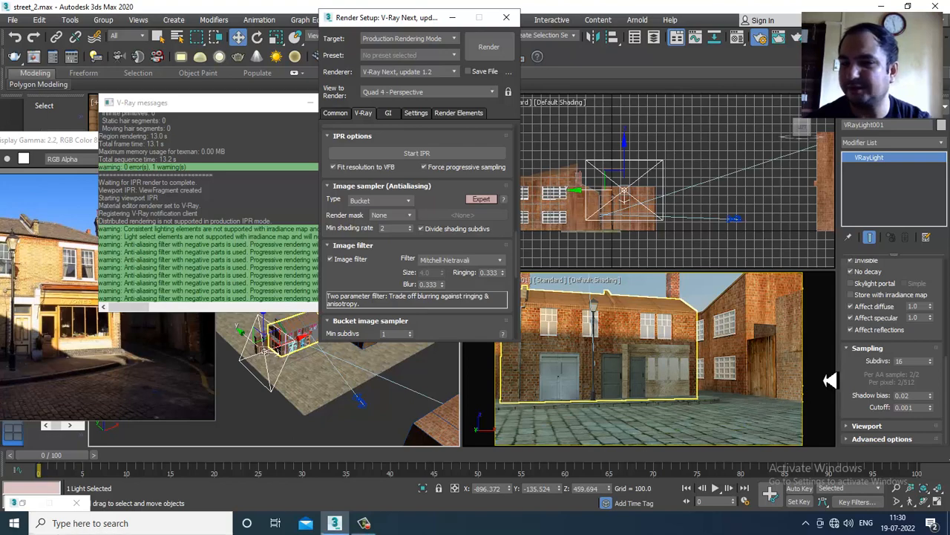
left_click(454, 18)
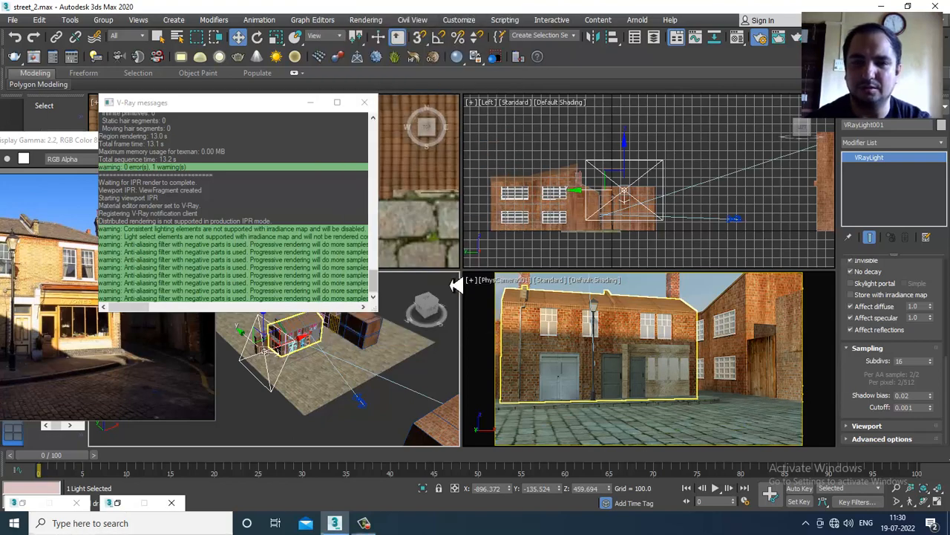
Select the VRaySun in the perspective view and try a size multiplier of 1.0 before setting it back to 2.0
middle_click_drag(371, 413, 319, 377, "alt")
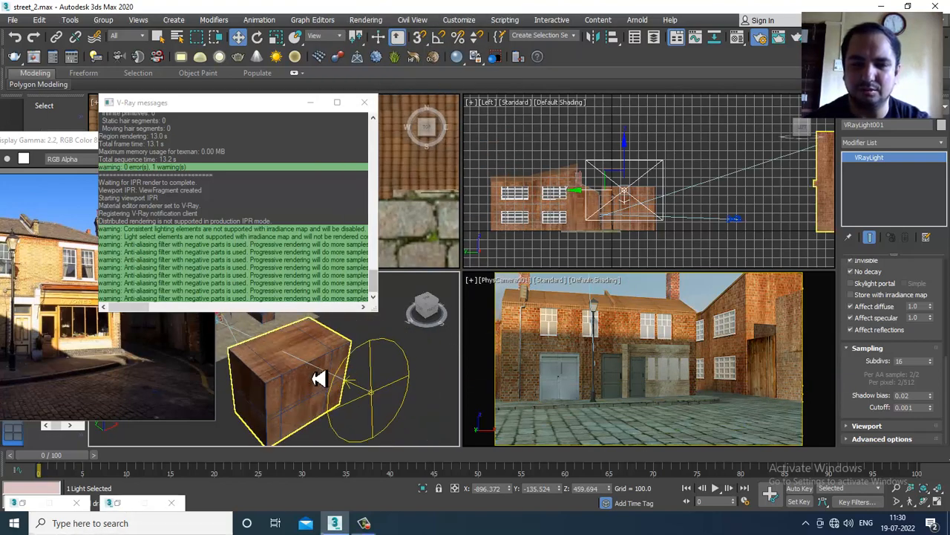
left_click(378, 403)
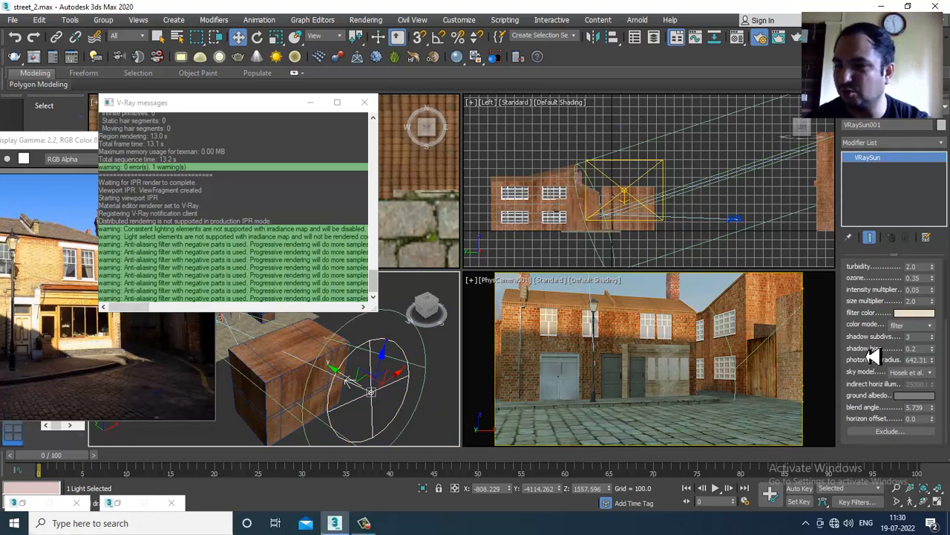
left_click_drag(879, 390, 879, 444)
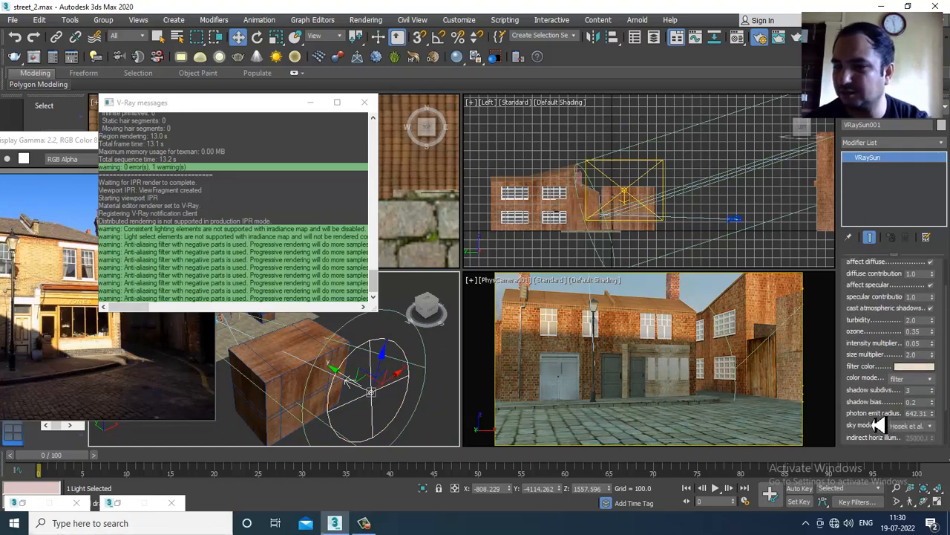
left_click_drag(920, 357, 880, 367)
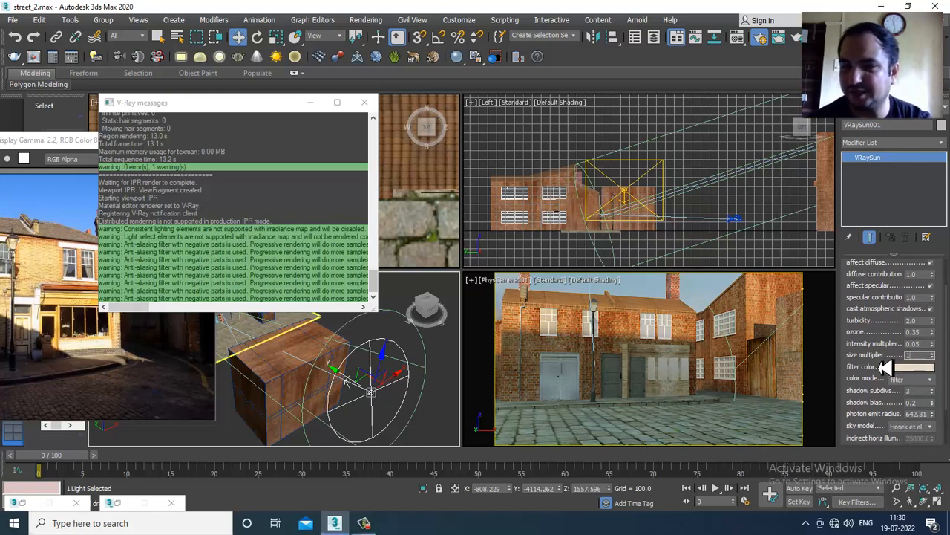
type("1")
key("Return")
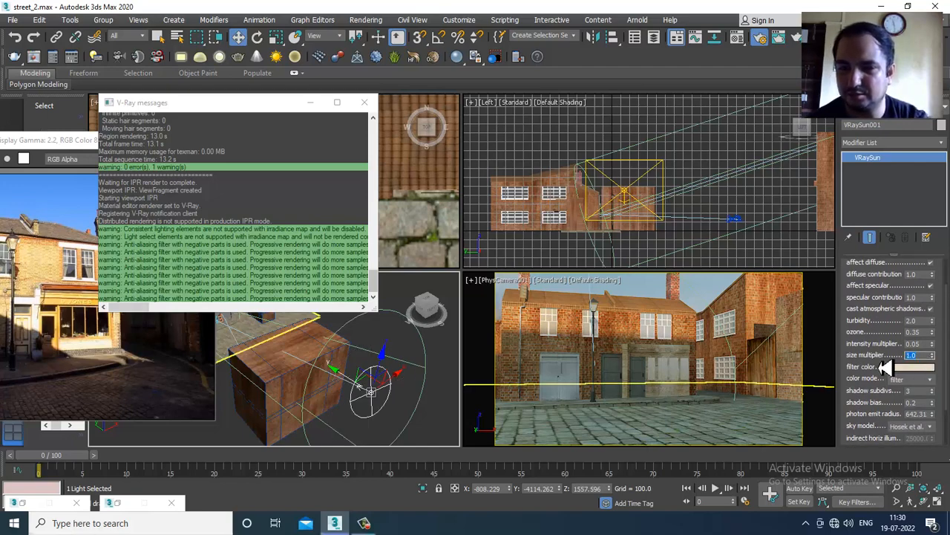
type("2")
key("Return")
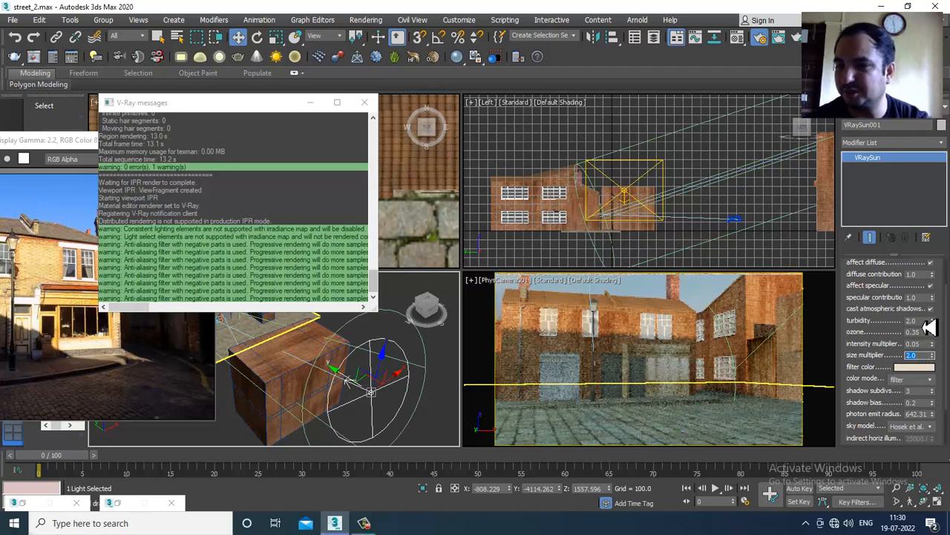
Try VRaySun turbidity values of 3.0, 10.0 and 2.0 in the IPR preview, returning to 3.0
left_click_drag(922, 320, 874, 331)
key("Return")
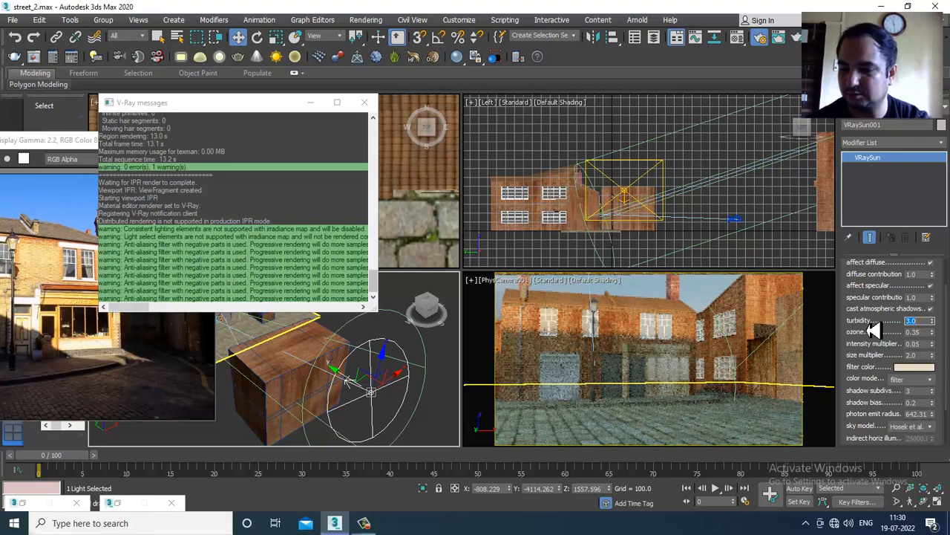
type("10")
key("Return")
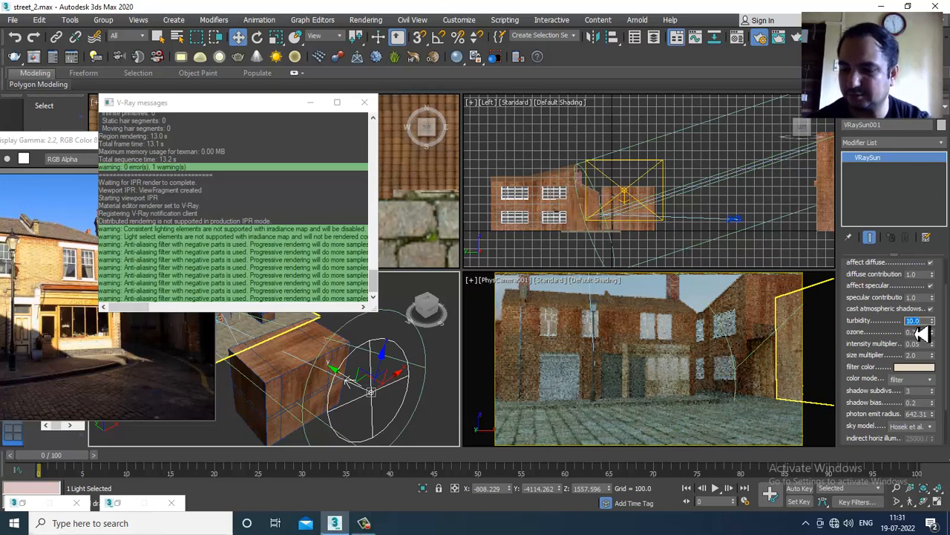
type("2")
key("Return")
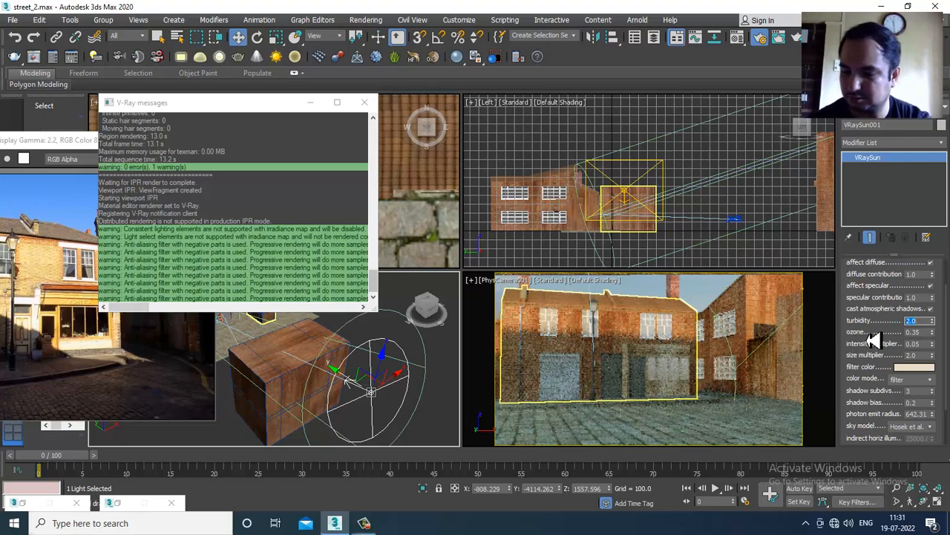
type("3")
key("Return")
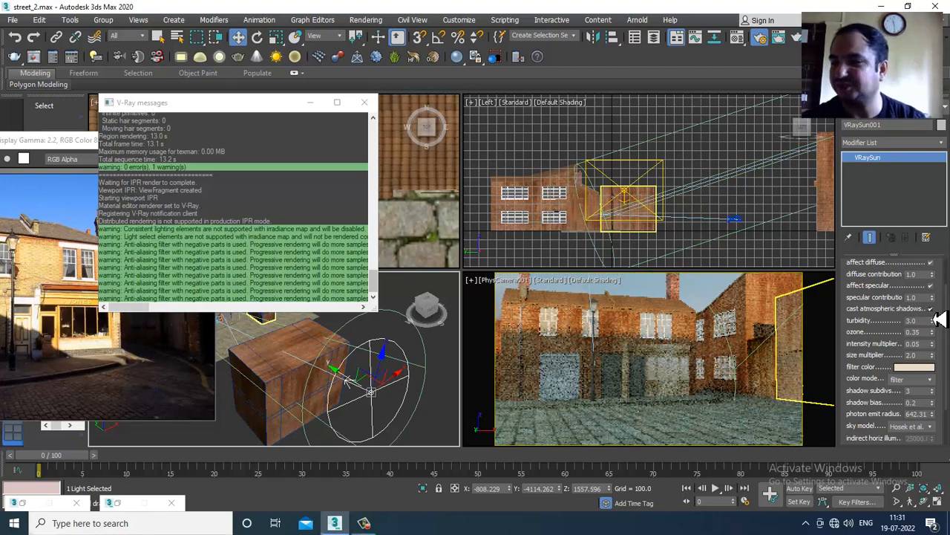
Compare the VRaySun without cast atmospheric shadows, switch the option back on and try a turbidity of 5.0
left_click(932, 308)
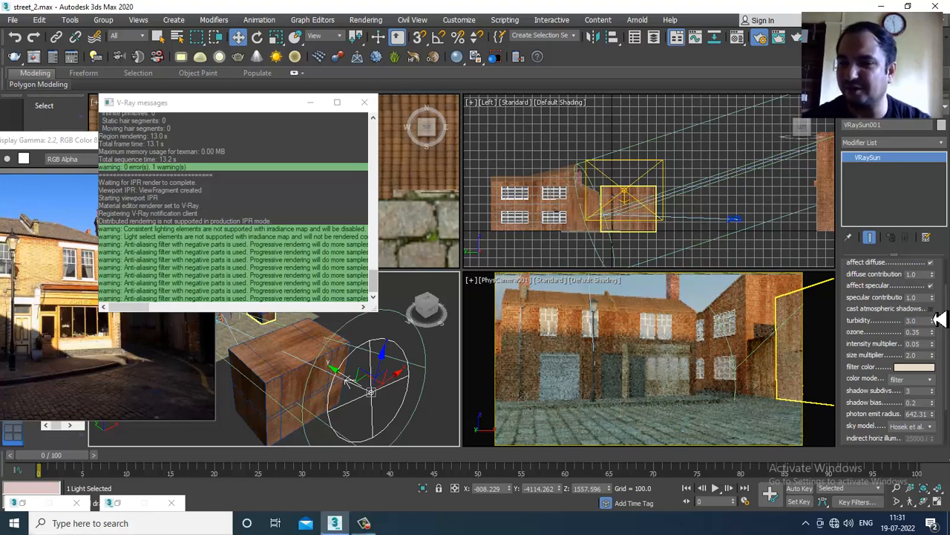
left_click(931, 309)
left_click_drag(920, 321, 881, 326)
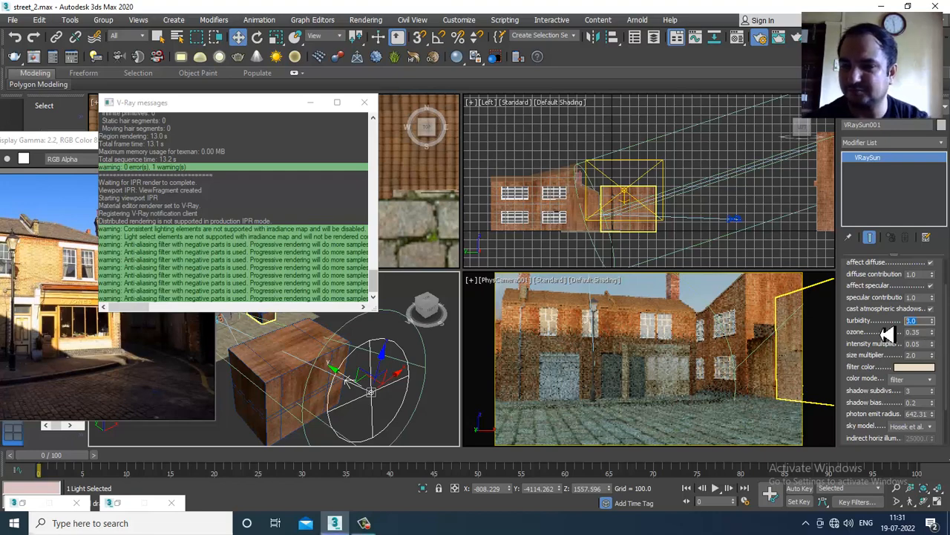
type("5")
key("Return")
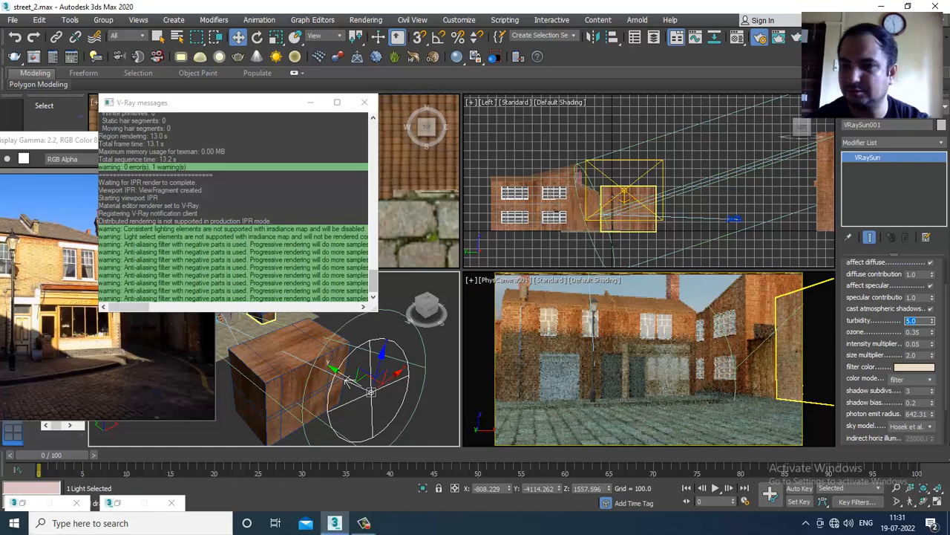
Close the V-Ray messages log and set the VRaySun's turbidity to 2.5
left_click(364, 102)
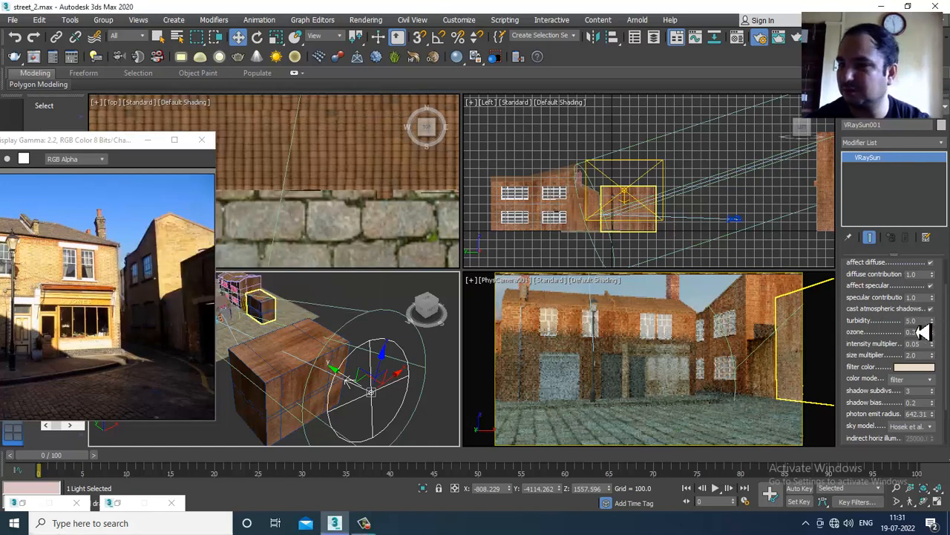
left_click(908, 322)
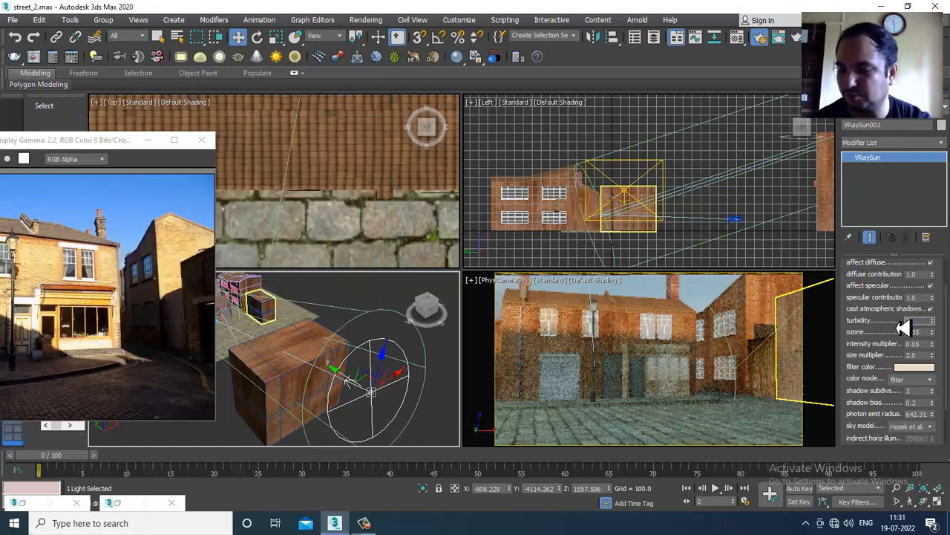
type("2.5")
key("Return")
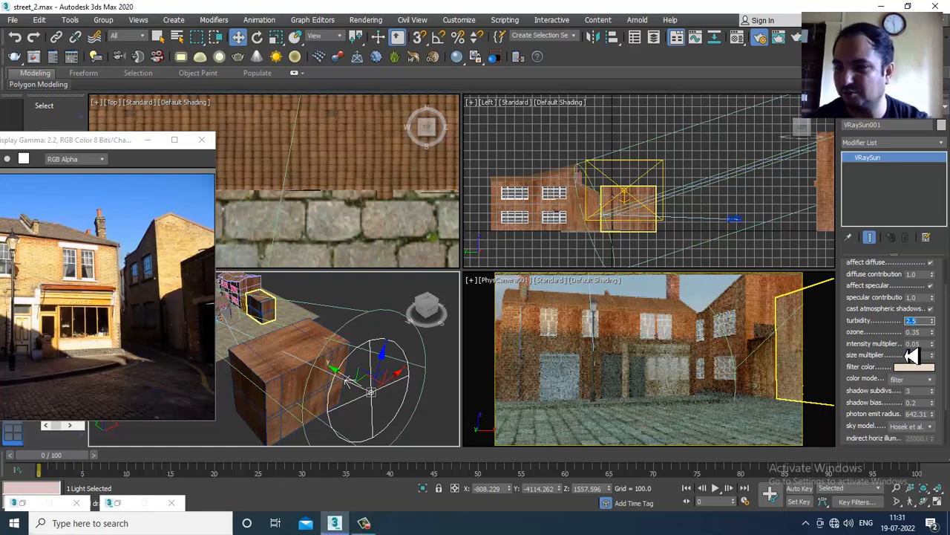
Set the VRaySun's intensity multiplier to 0.08
left_click(891, 353)
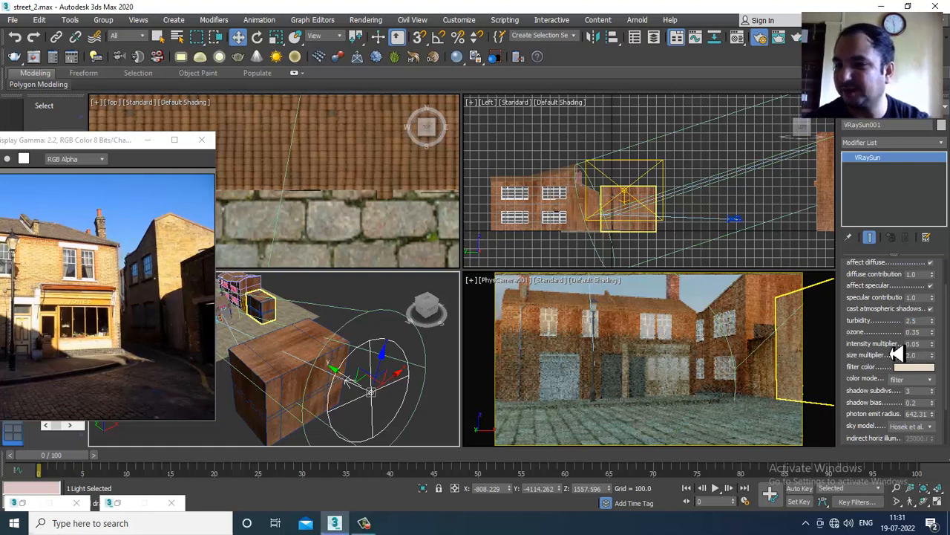
left_click(903, 344)
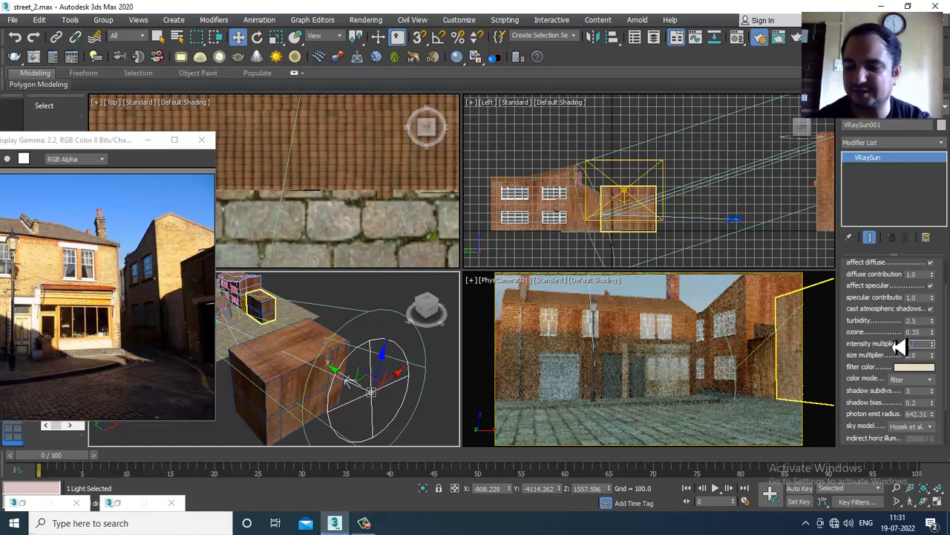
type("0.08")
key("Return")
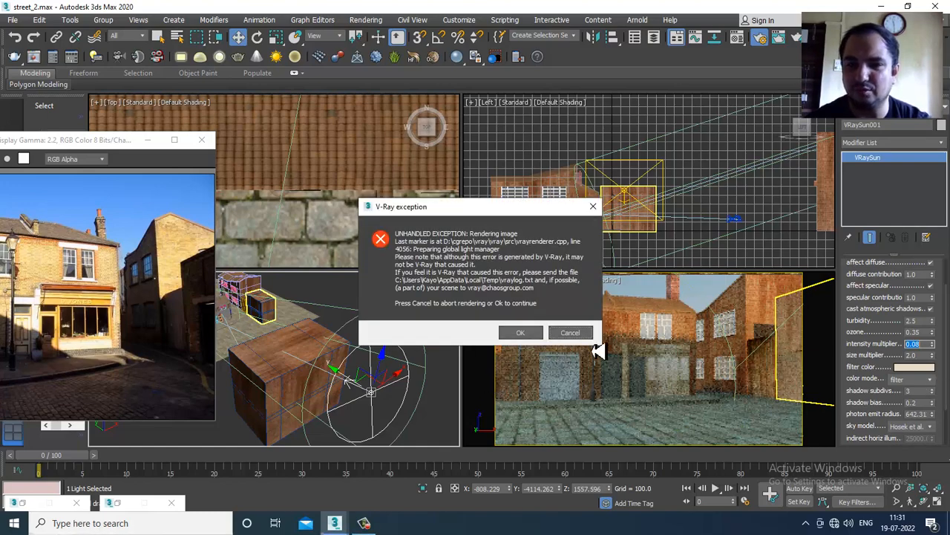
Abort the rendering from the V-Ray exception dialog, dismiss the messages log and save the scene
left_click(572, 334)
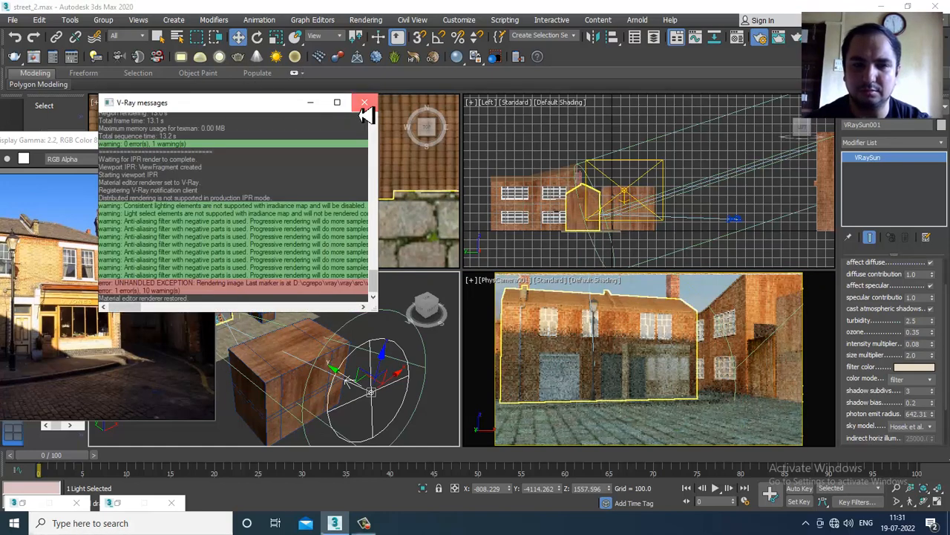
left_click(364, 104)
left_click(18, 20)
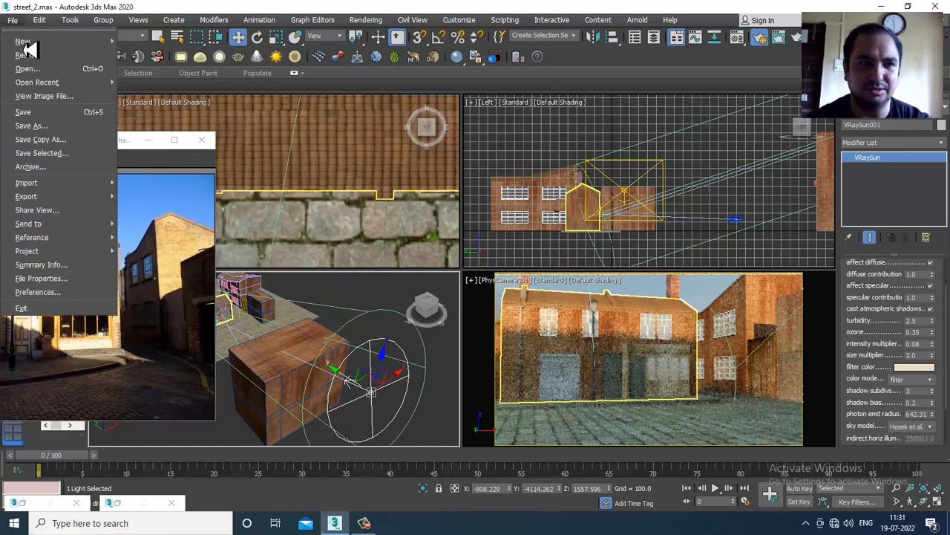
left_click(62, 112)
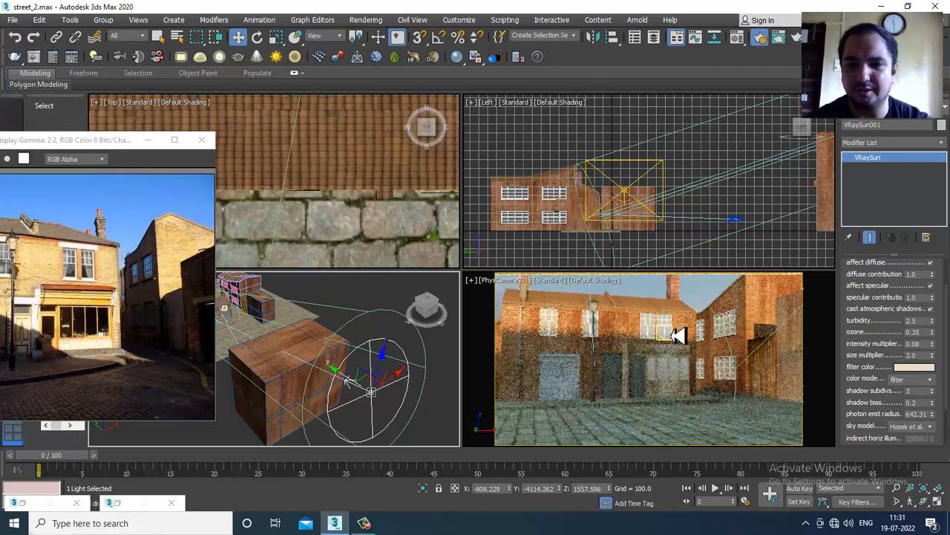
Try to switch the frozen PhysCamera001 viewport to Standard mode and toggle it between maximized and four-view layout
left_click(661, 310)
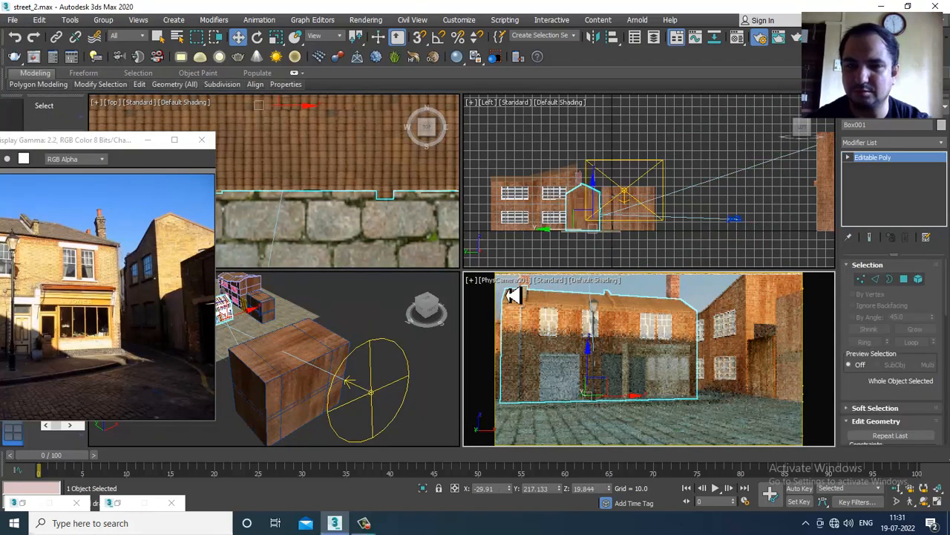
left_click(554, 281)
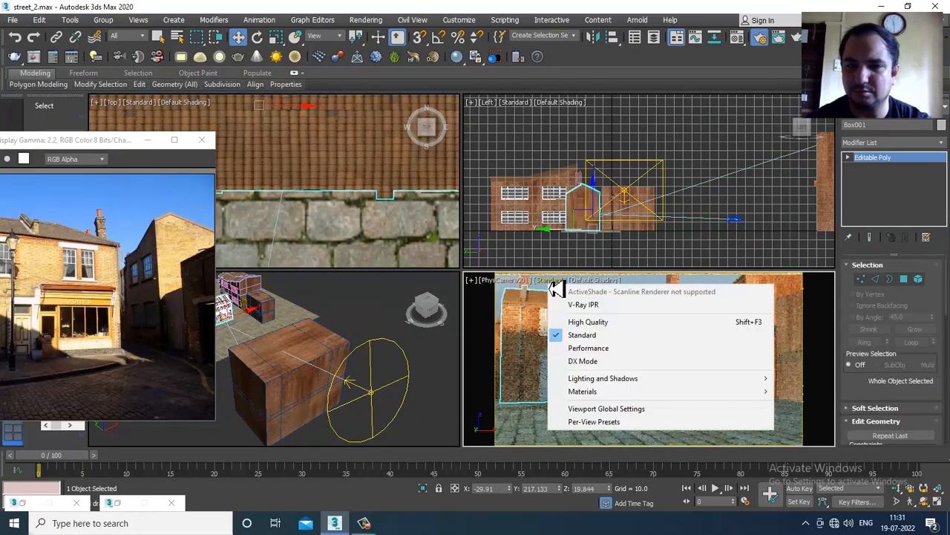
left_click(605, 336)
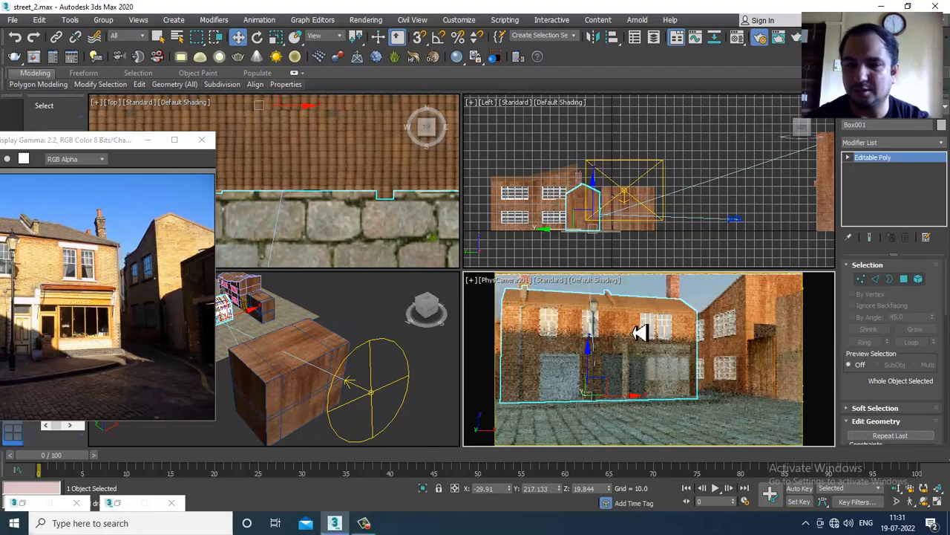
left_click(358, 327)
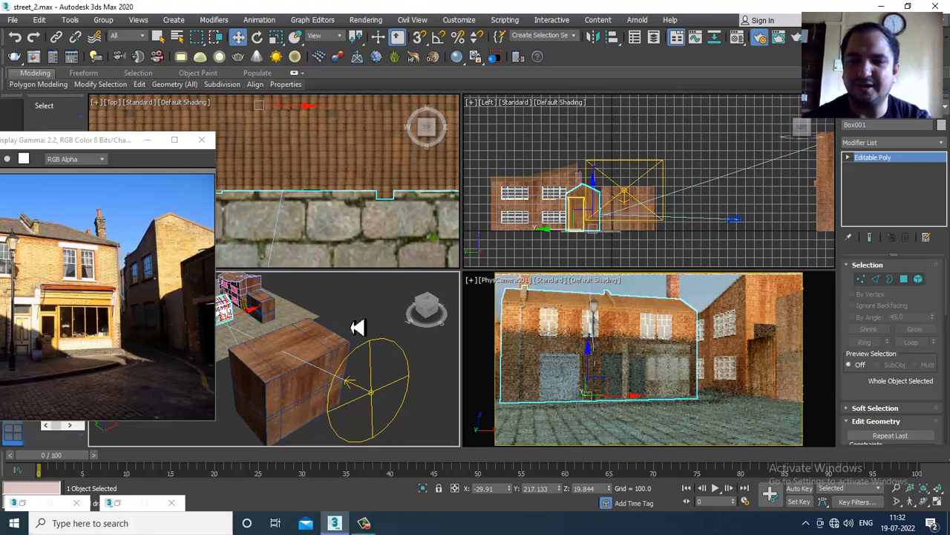
left_click(643, 331)
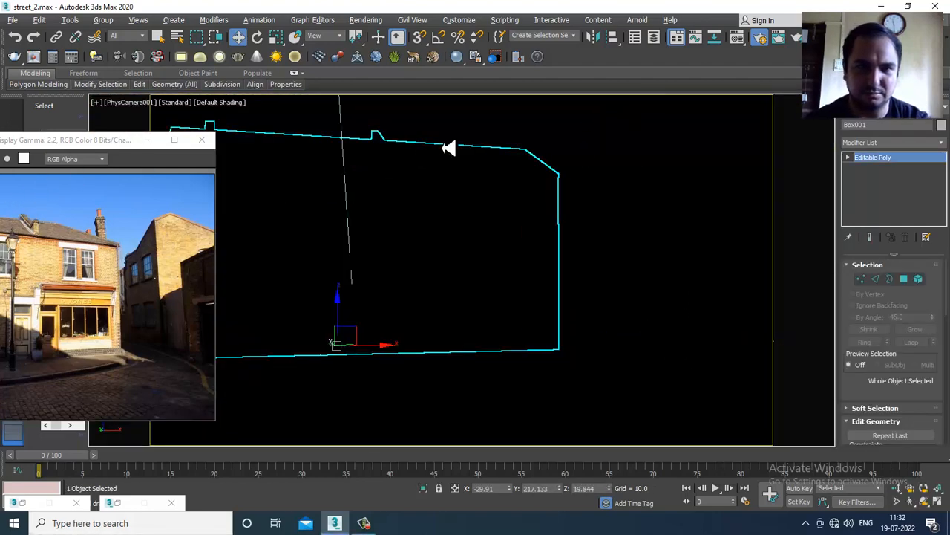
left_click(468, 141)
key("alt+w")
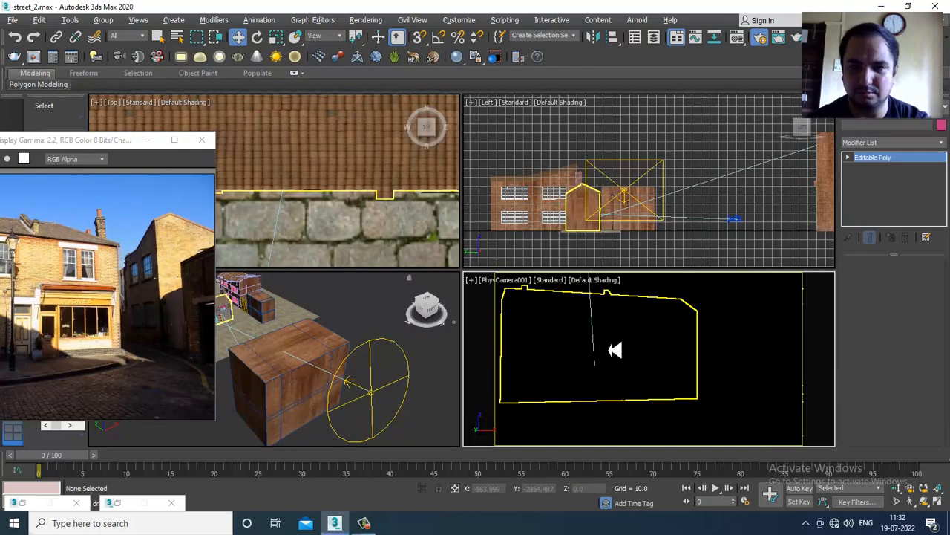
Return the PhysCamera001 viewport from V-Ray IPR to its Standard display, clear the selection and maximize the viewport
left_click(614, 350)
left_click(548, 282)
left_click(569, 312)
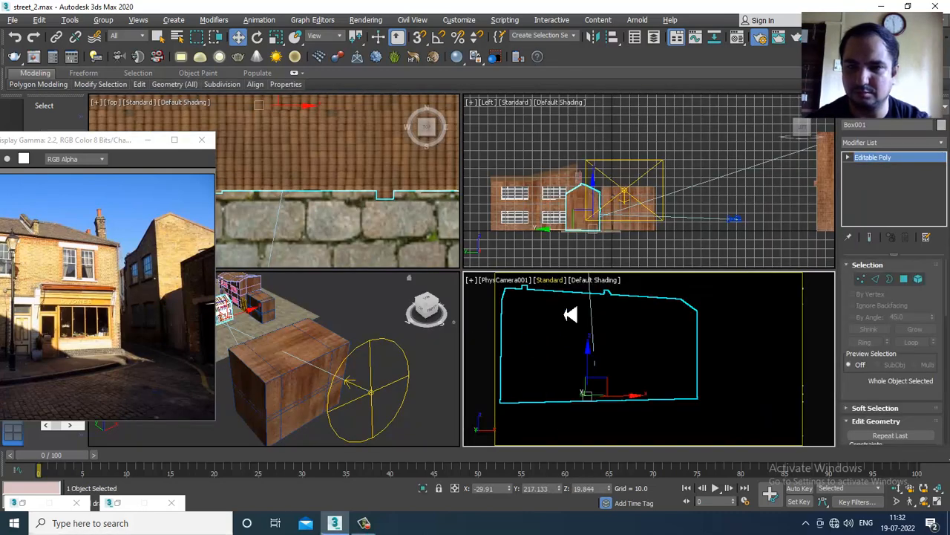
left_click(653, 296)
key("alt+w")
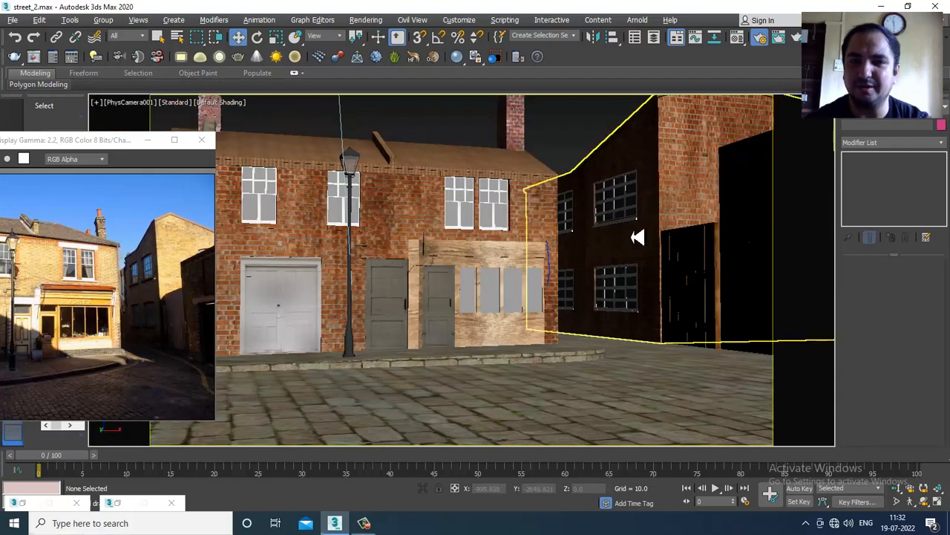
Restart V-Ray IPR in the maximized PhysCamera001 viewport and minimize the V-Ray messages log
left_click(165, 110)
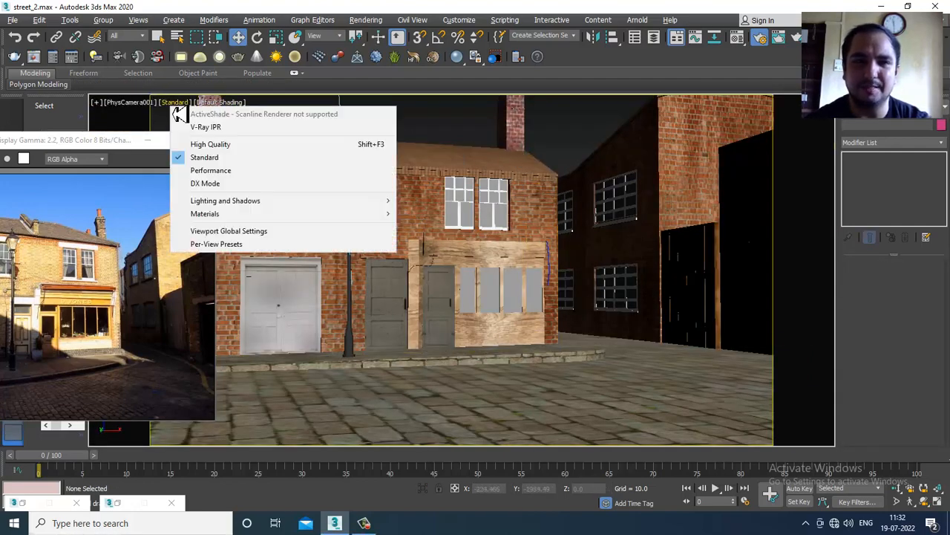
left_click(223, 128)
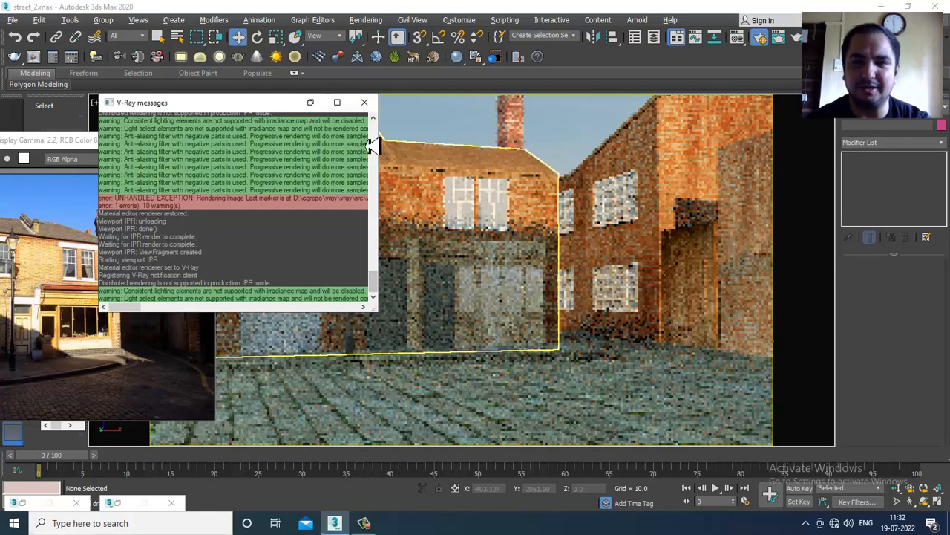
left_click(310, 103)
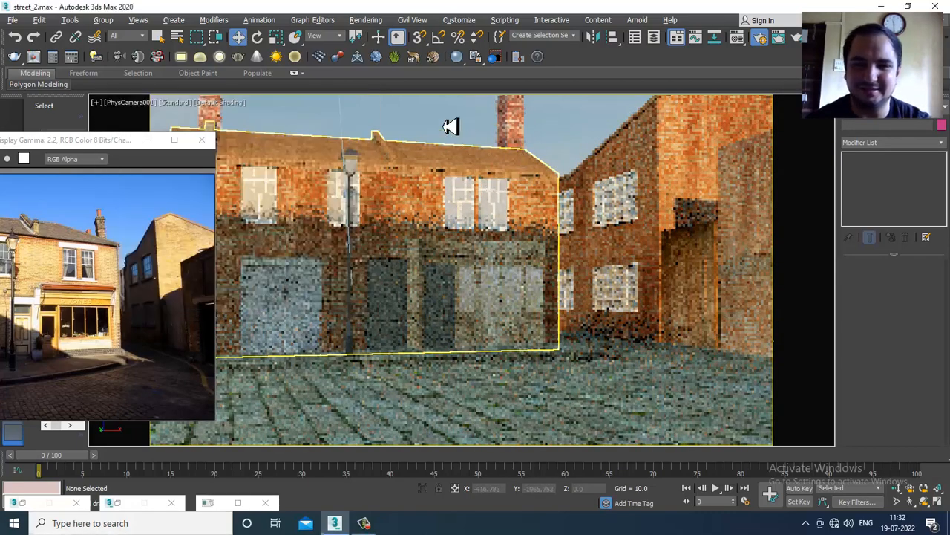